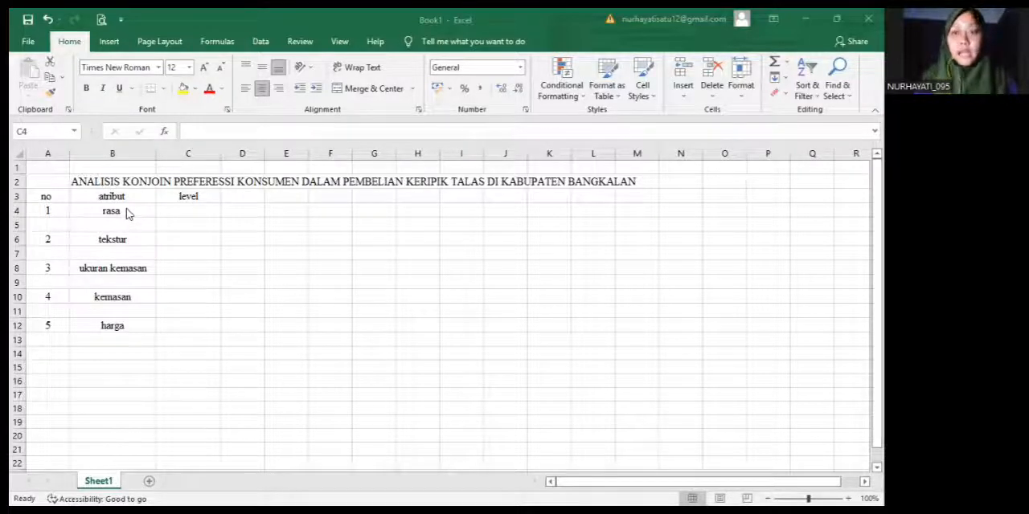
Enter the levels of the rasa attribute in C4 and C5 as "1. original" and "2. manis"
double_click(172, 210)
type("1")
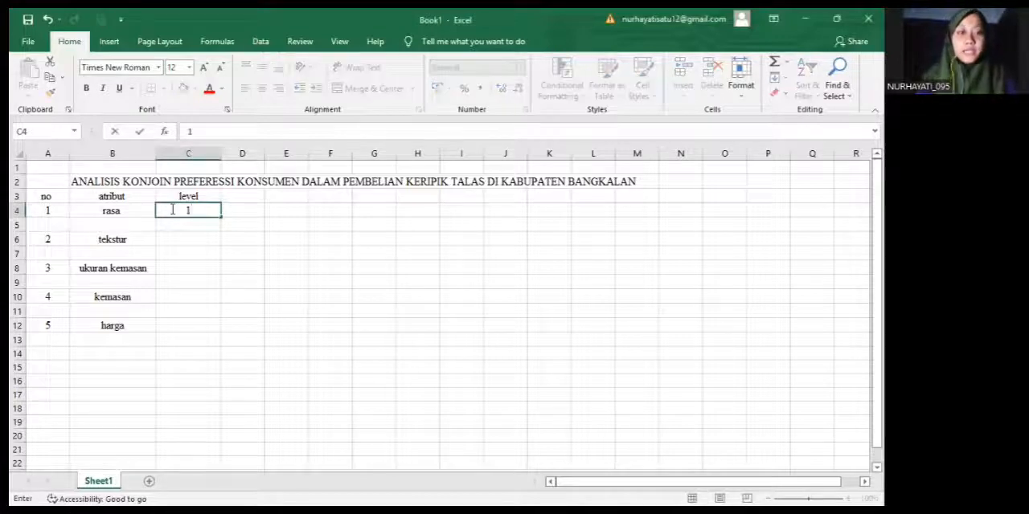
type(".")
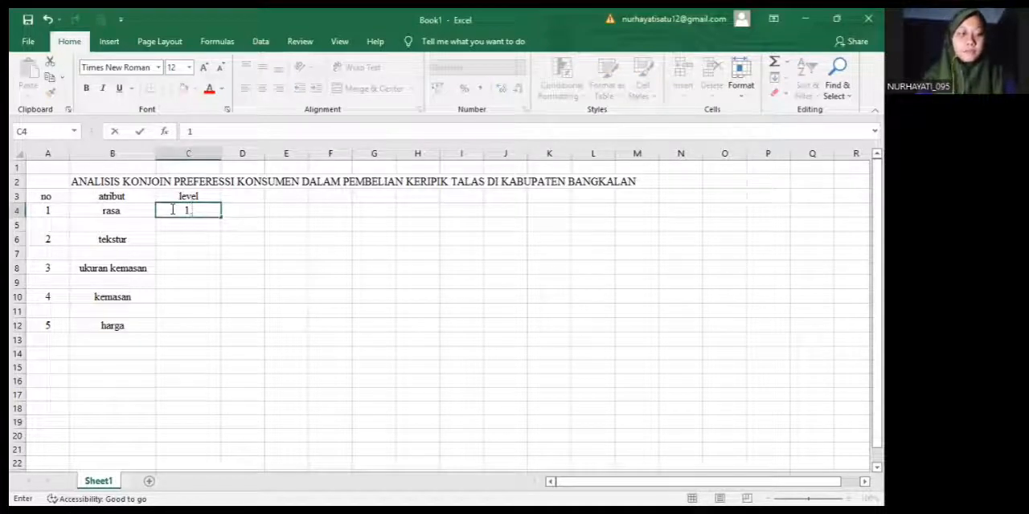
type(" ori")
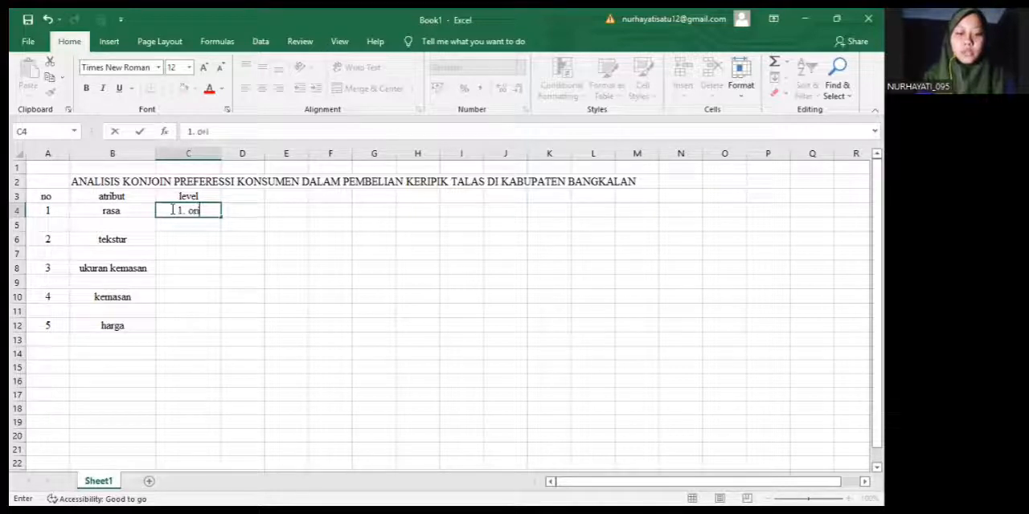
type("ginal")
key("Return")
type("2. manis")
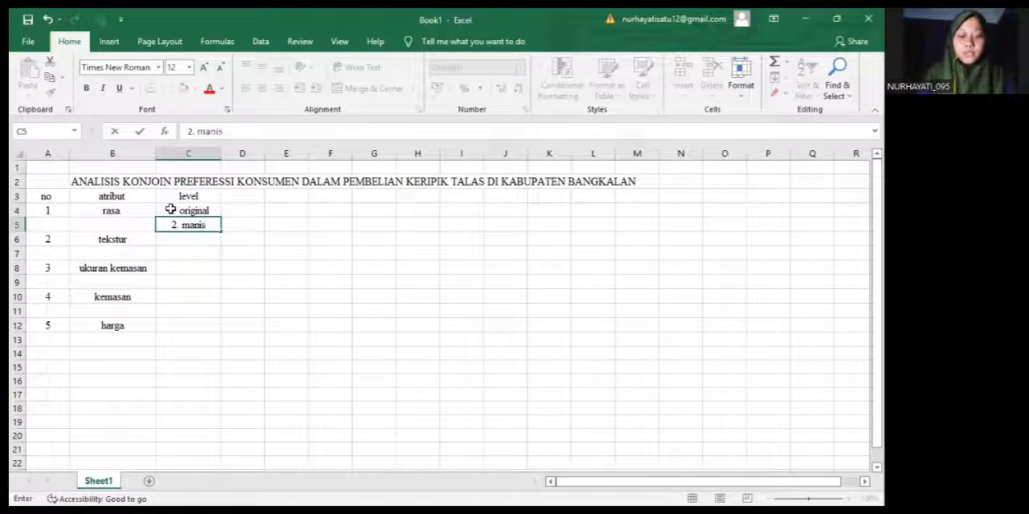
key("Return")
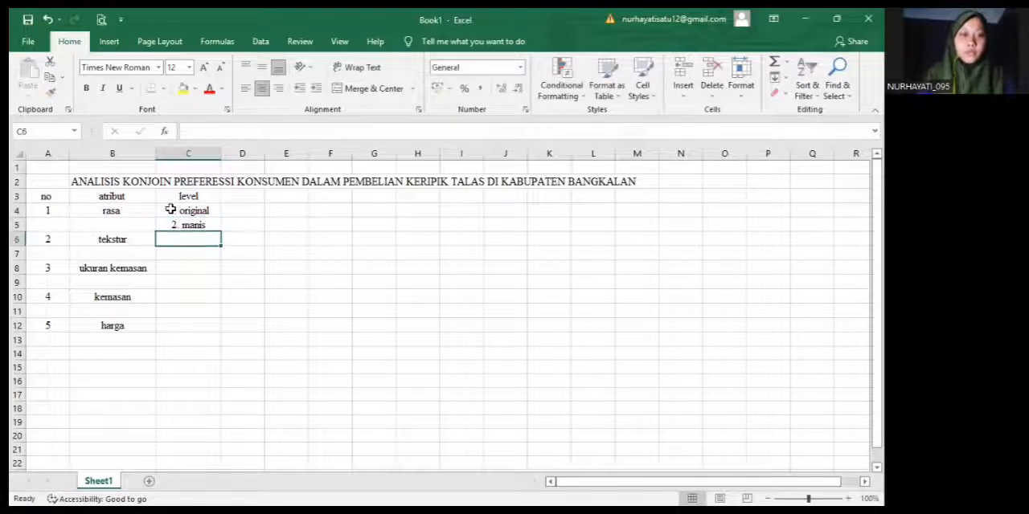
Fill in the tekstur levels in C6 and C7 as "1. renyah" and "2. lembut"
type("1. r")
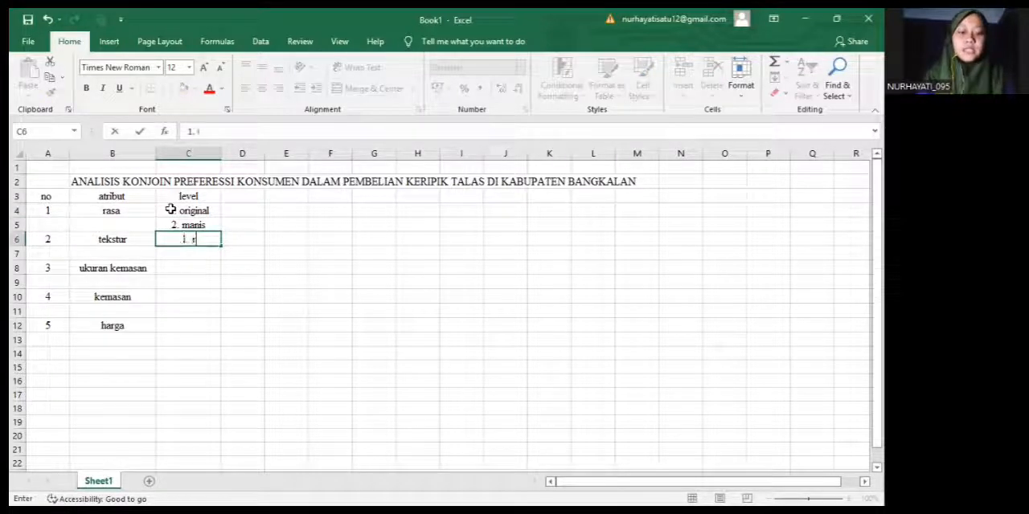
type("emya")
key("BackSpace")
key("BackSpace")
key("BackSpace")
type("nyah")
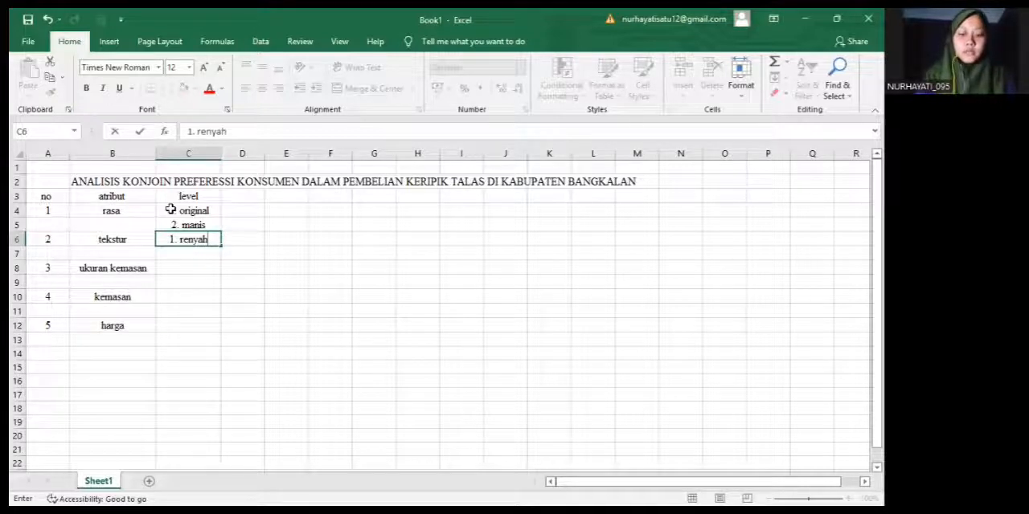
key("Return")
type("2.")
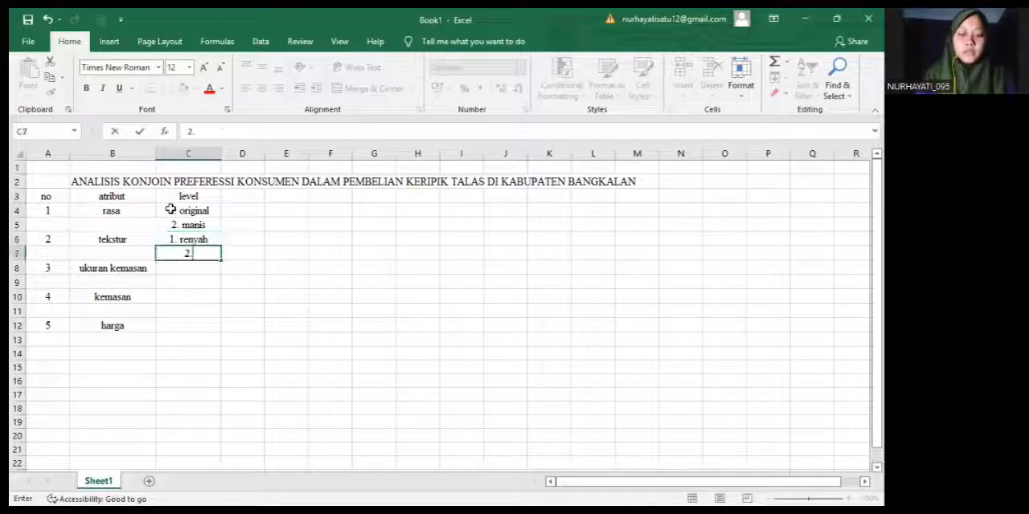
type(" lembut")
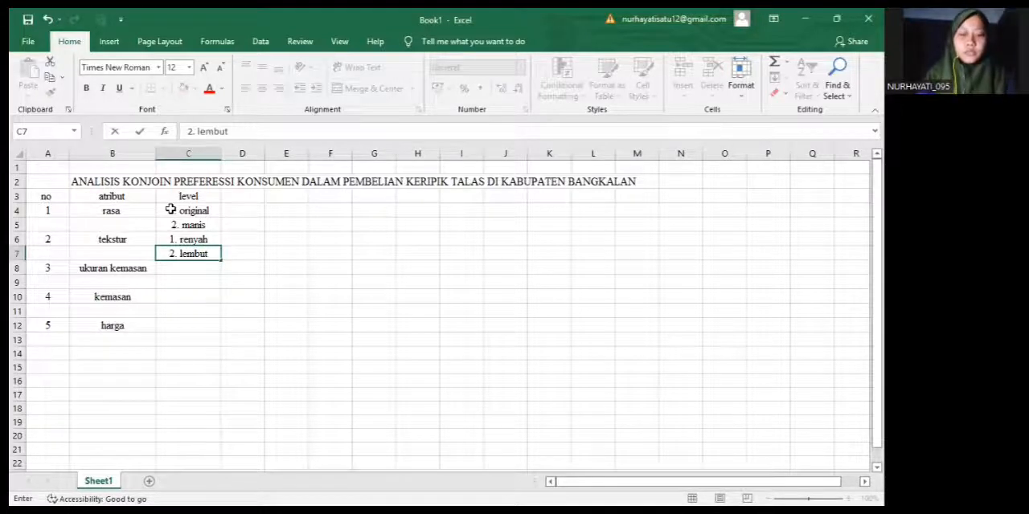
key("Return")
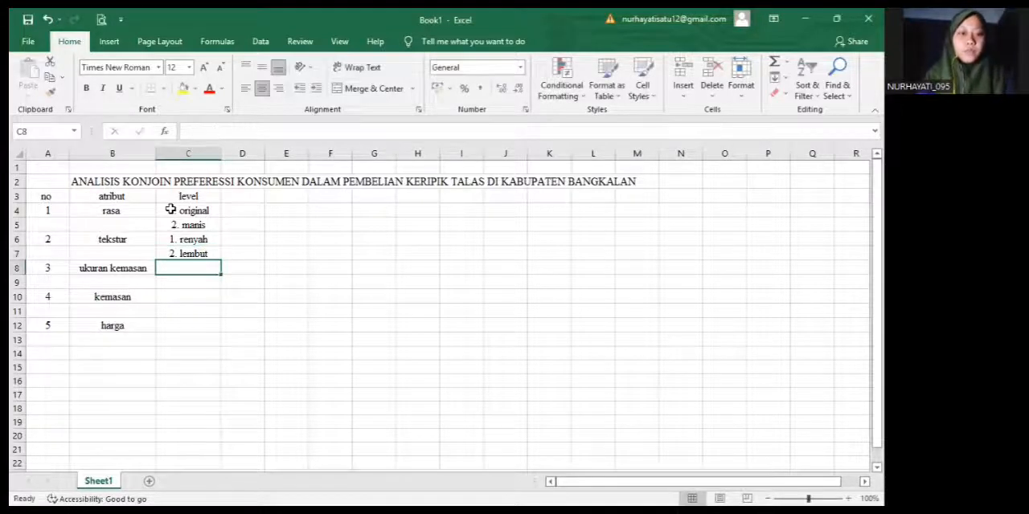
Enter the ukuran kemasan levels in C8 and C9 as "1. 500 gr" and "2. 250 gr"
type("1.")
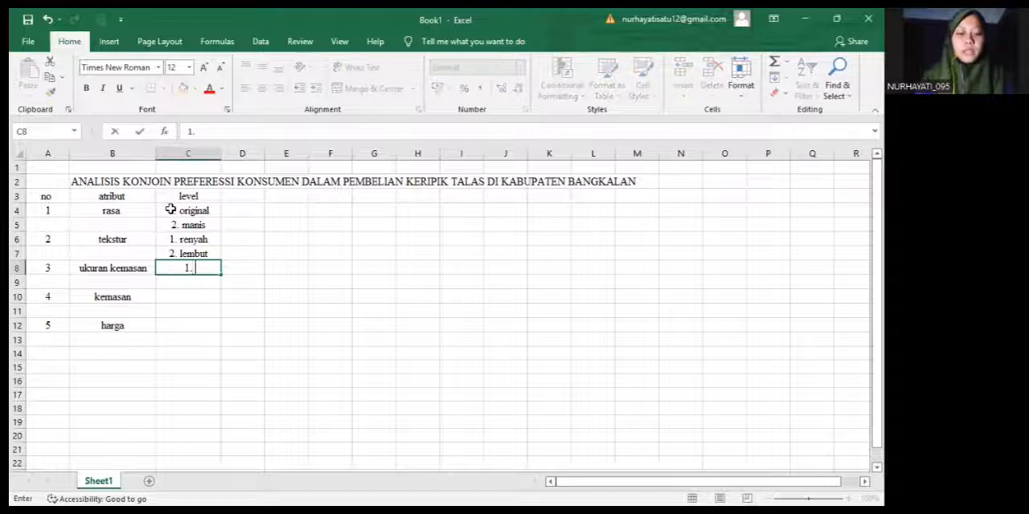
type(" 500 gr")
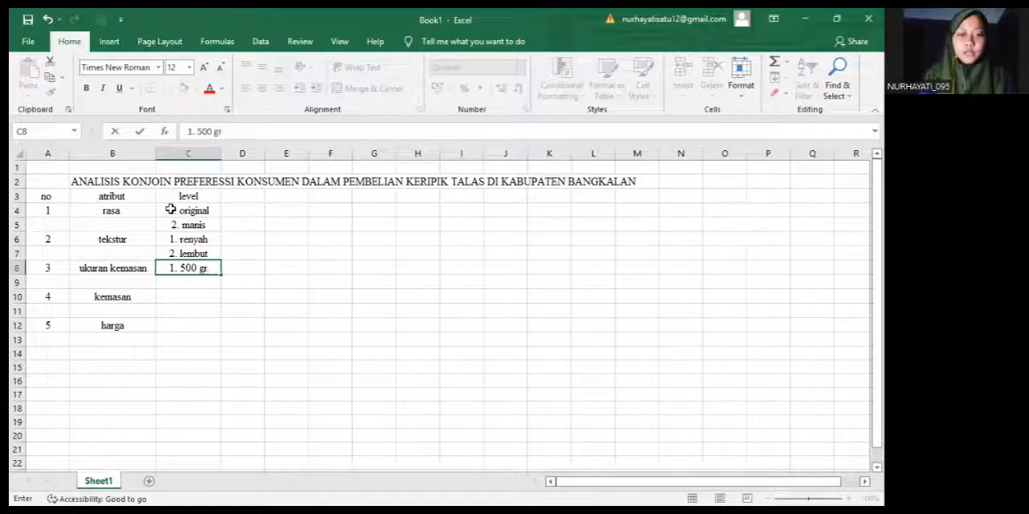
key("Return")
type("2. ")
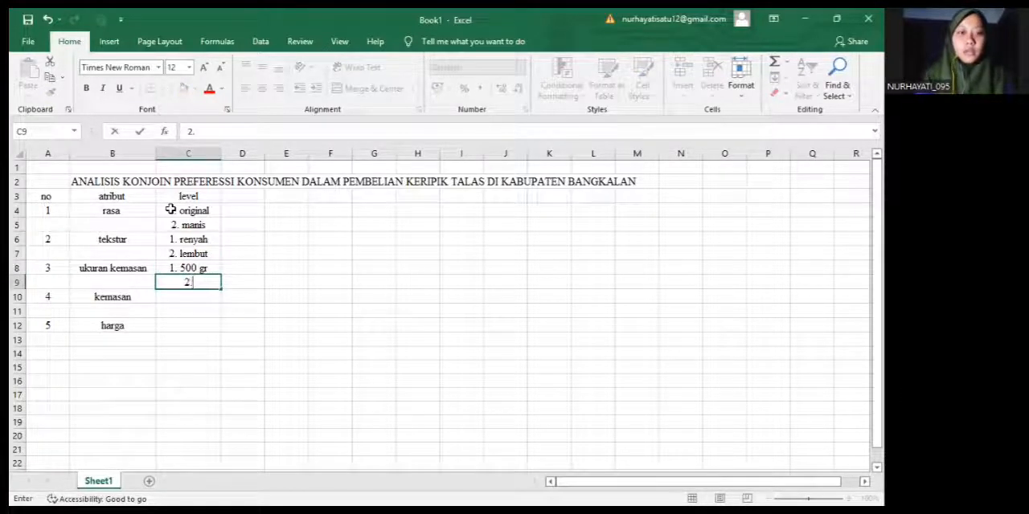
type("250")
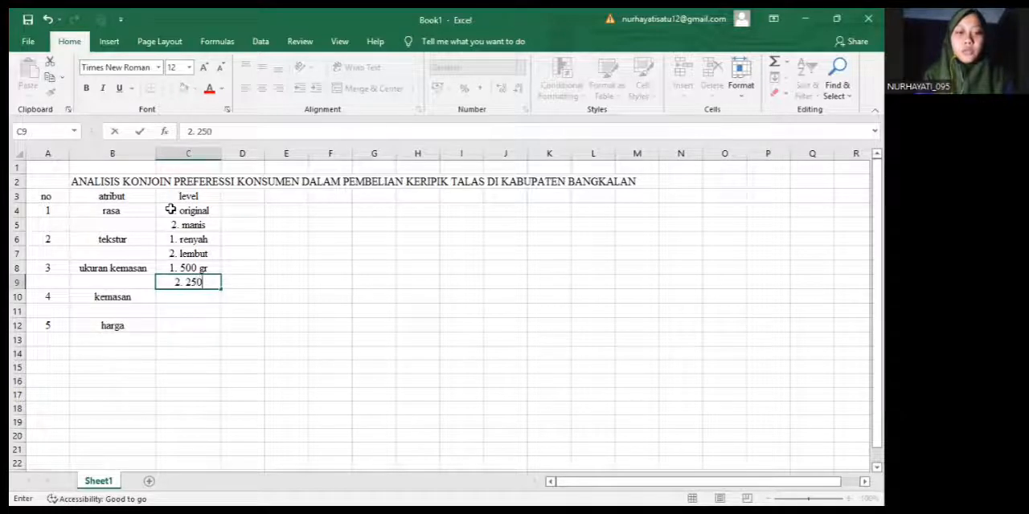
type(" gr")
key("Return")
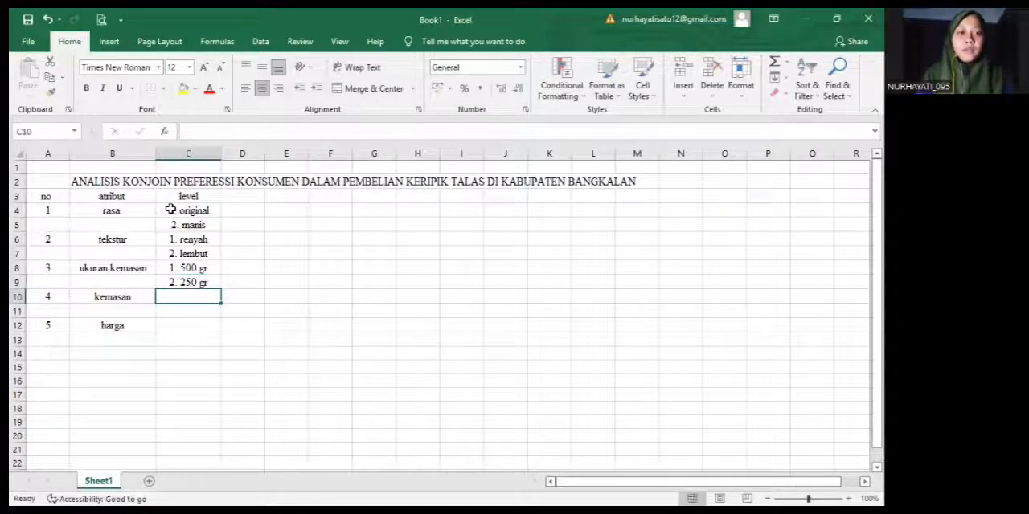
Fill in the kemasan levels in C10 and C11 as "1. plastik" and "2. pouch"
type("1.")
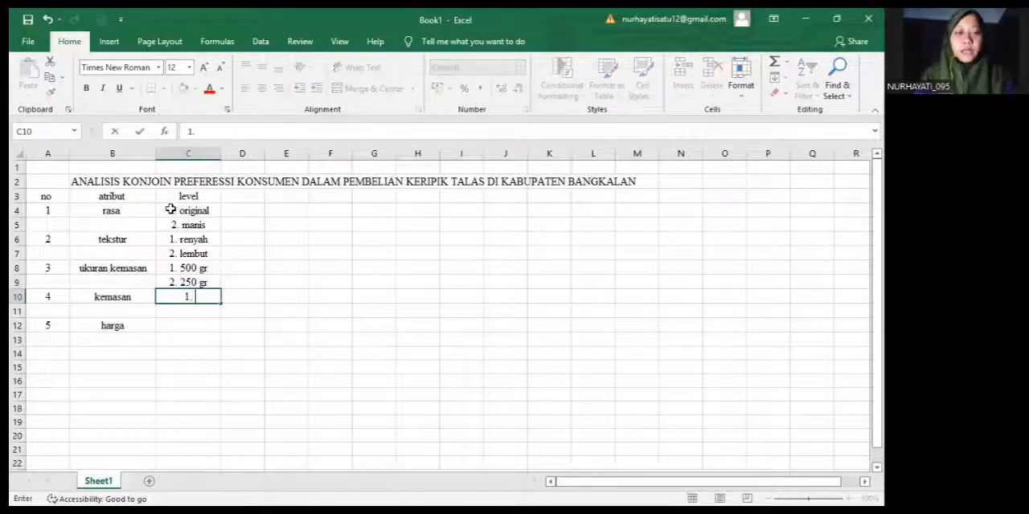
type(" p")
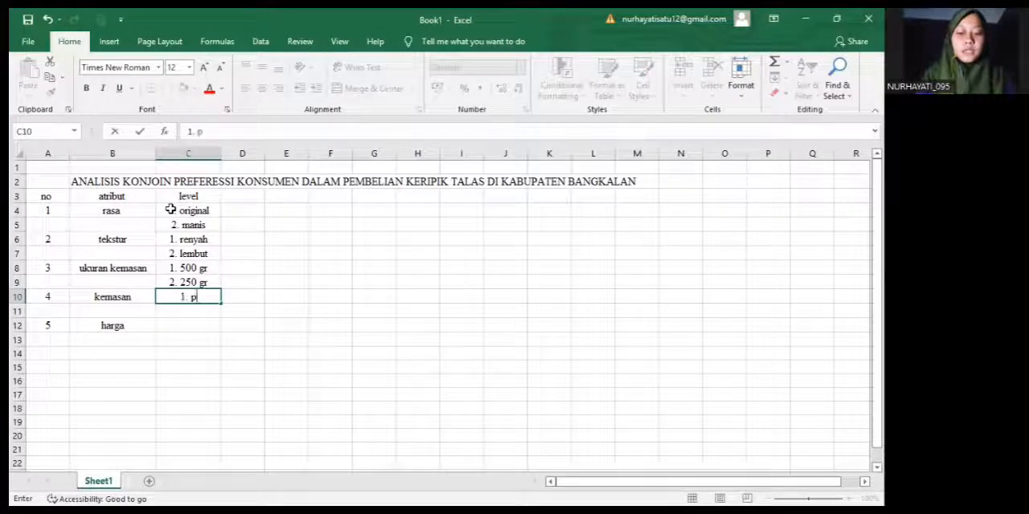
type("lastik")
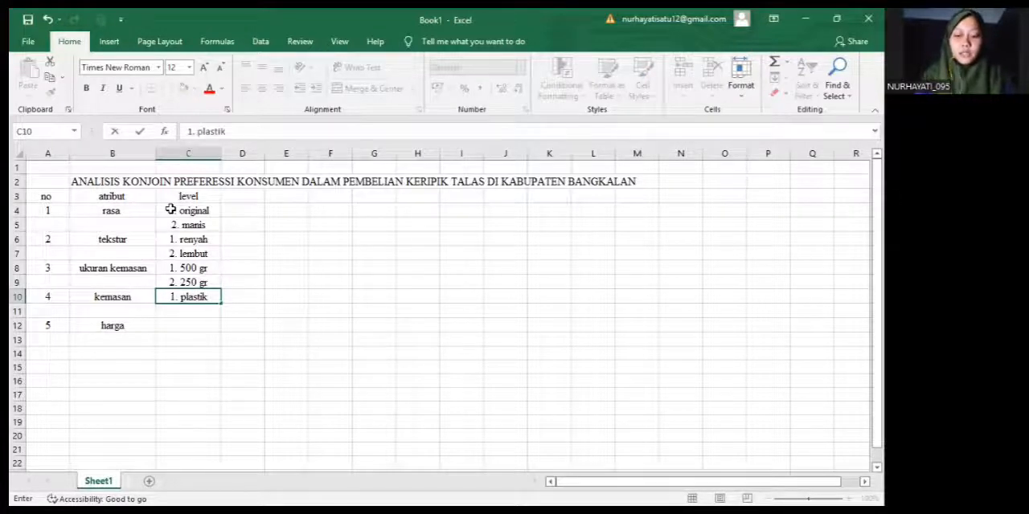
key("Return")
type("2. ")
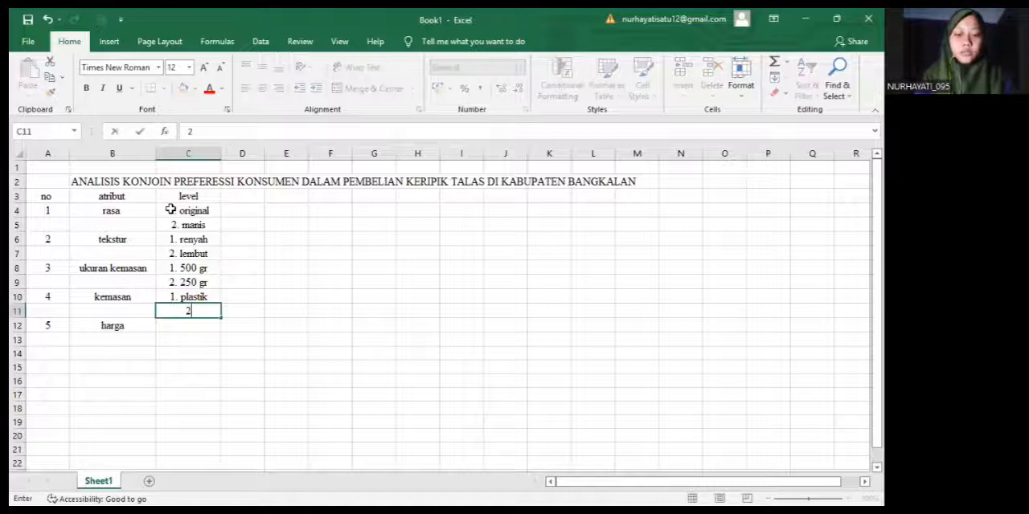
type("pouch")
key("Return")
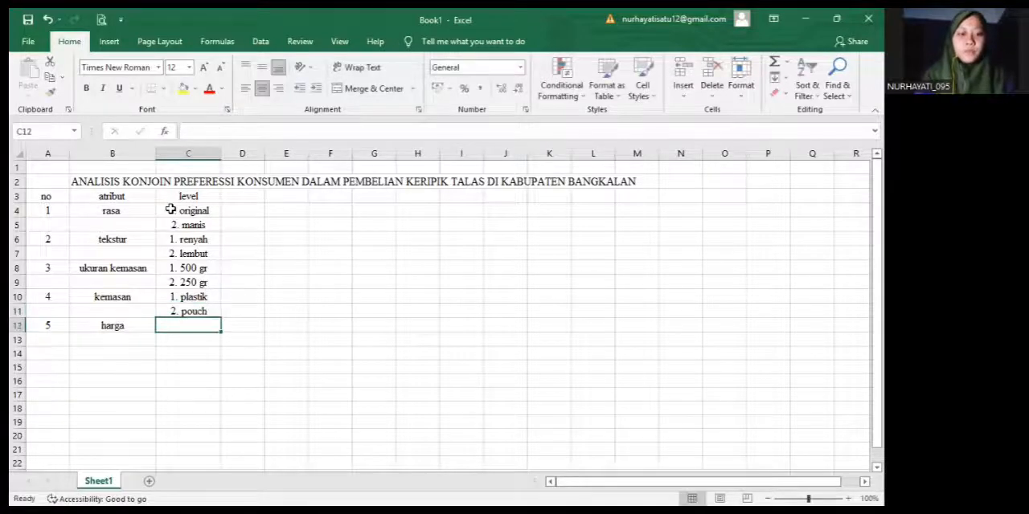
Enter the harga levels in C12 and C13 as "1. <10.000" and "2. >10.000"
type("1.")
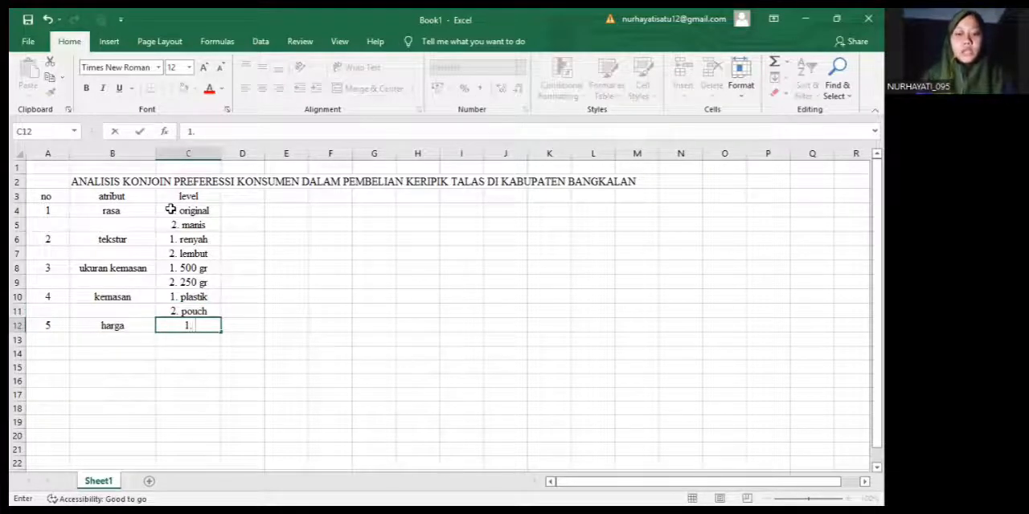
type(" <10.000")
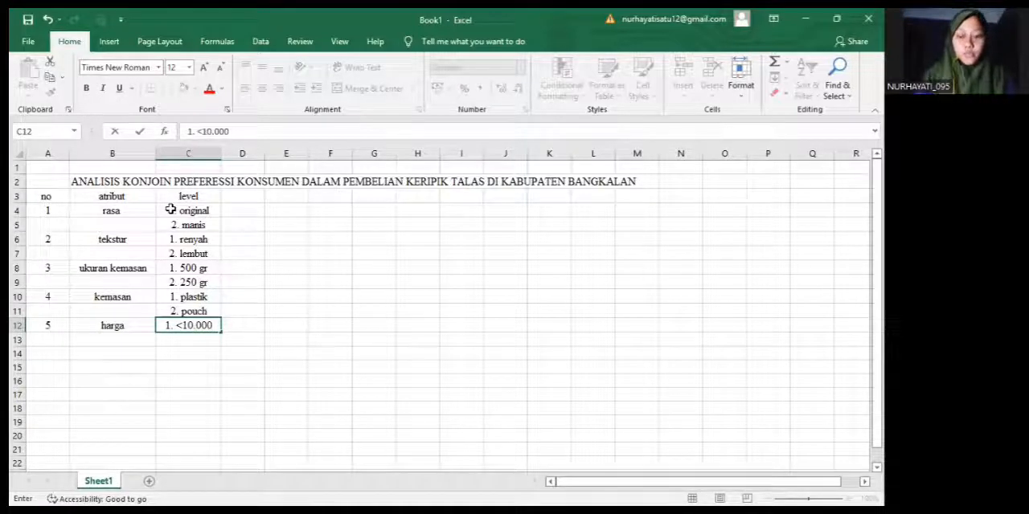
key("Return")
type("2. >")
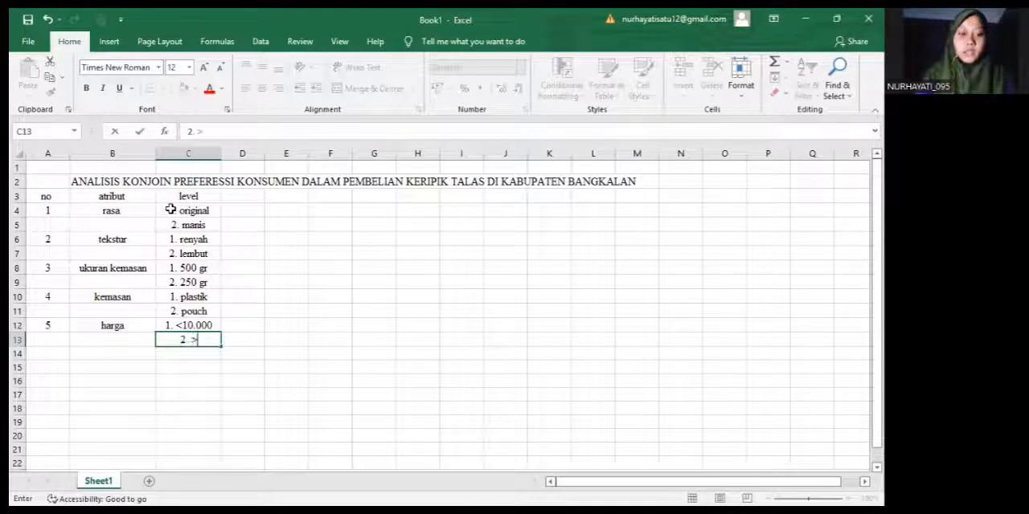
type("10.000")
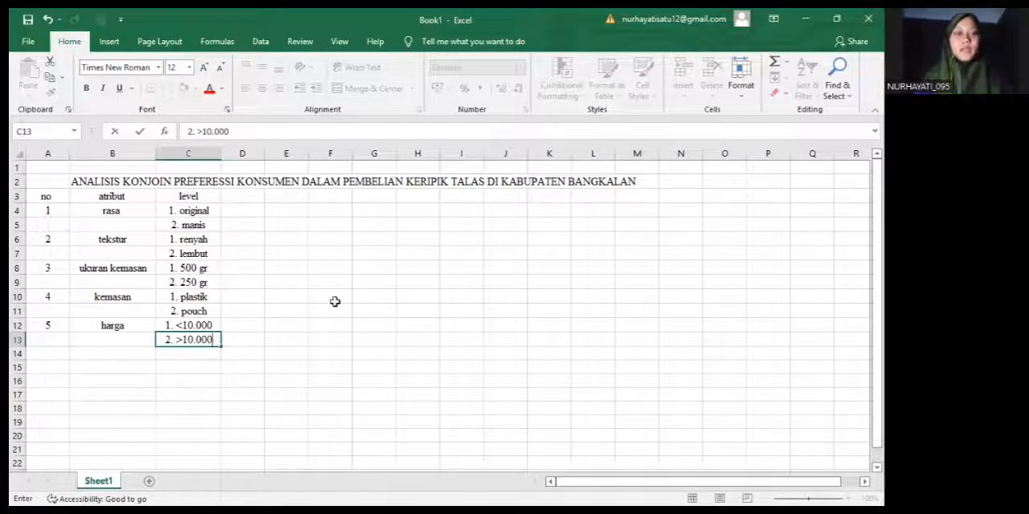
key("Up")
key("Up")
key("Up")
key("Up")
key("Up")
key("Up")
key("Down")
key("Down")
key("Down")
key("Down")
key("Down")
key("Down")
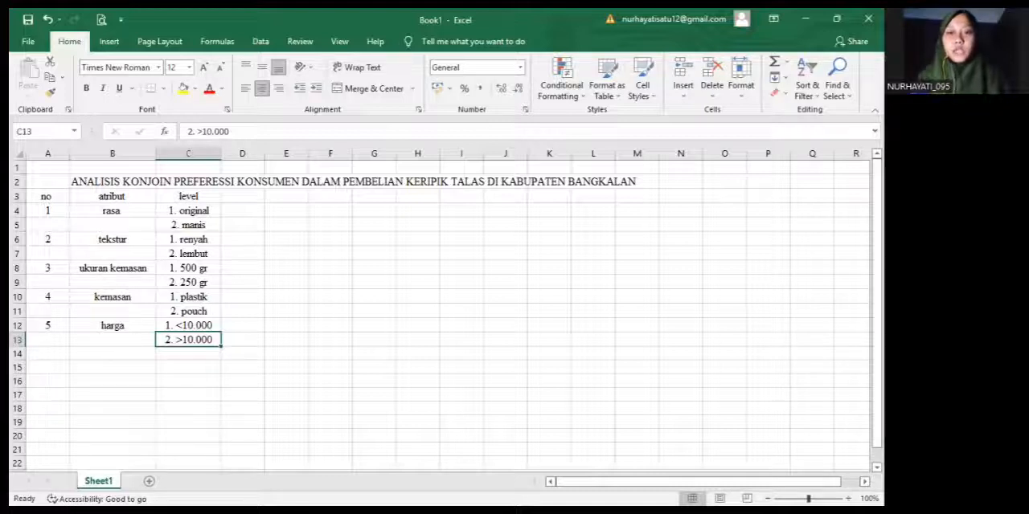
Switch to IBM SPSS Statistics and open the dialog for generating an orthogonal design
key("alt+Tab")
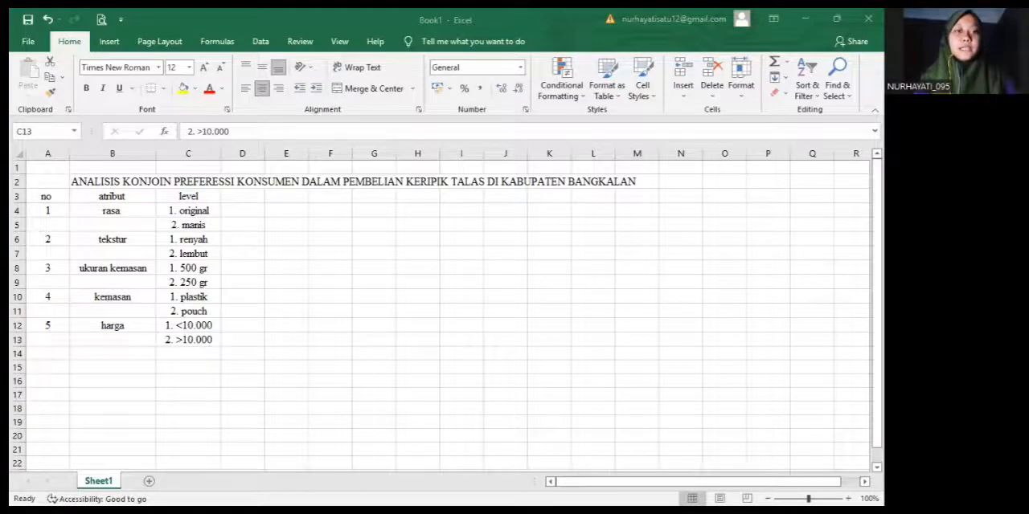
key("alt+Tab")
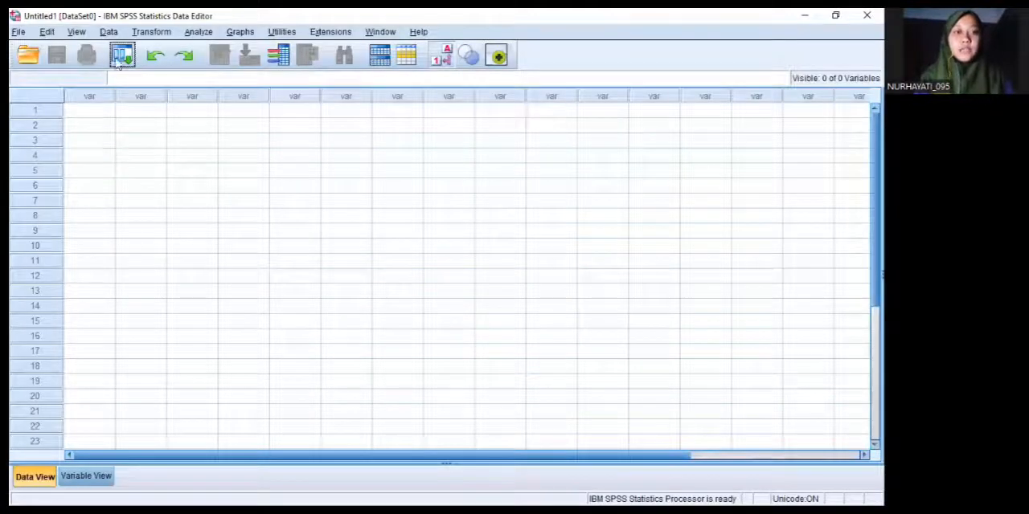
left_click(108, 31)
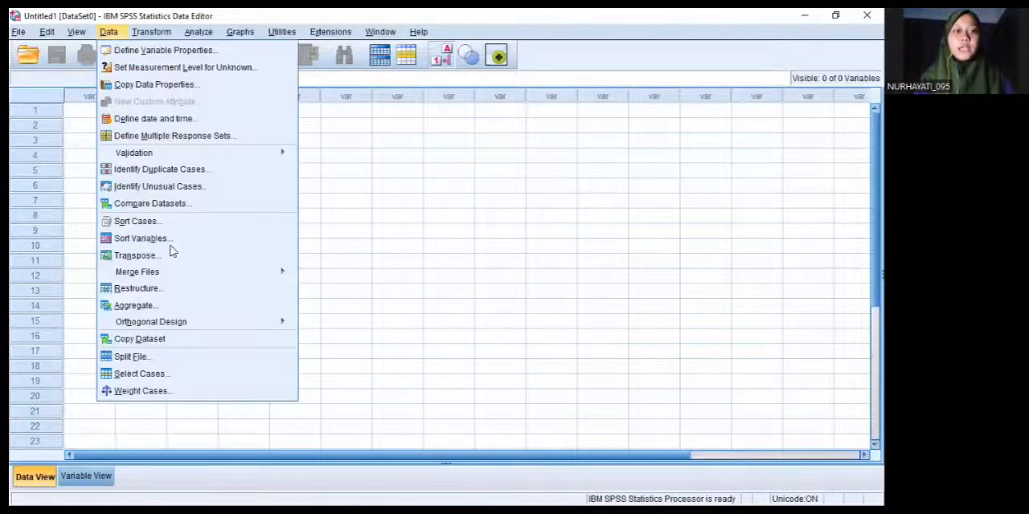
mouse_move(245, 320)
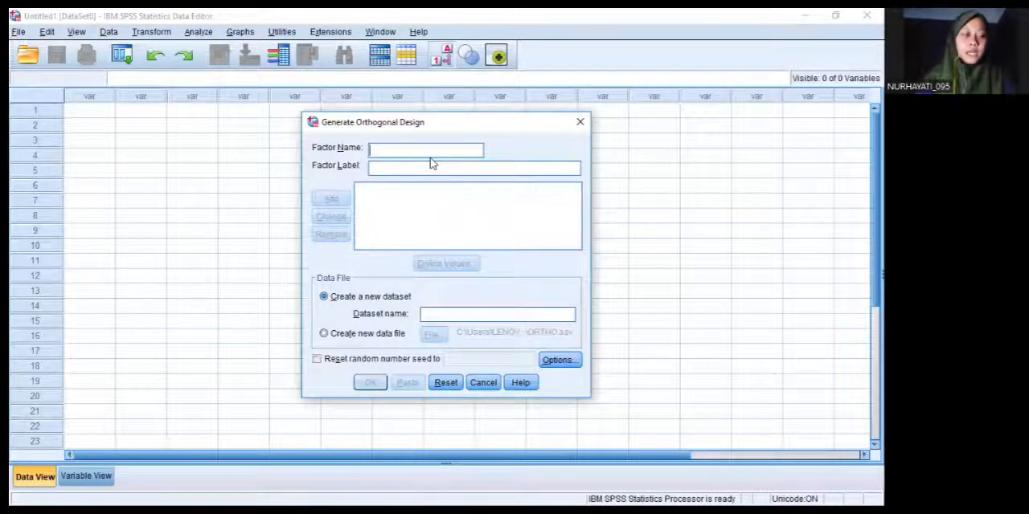
Add a factor named rasa with the label "varian rasa" to the orthogonal design
type("rasa")
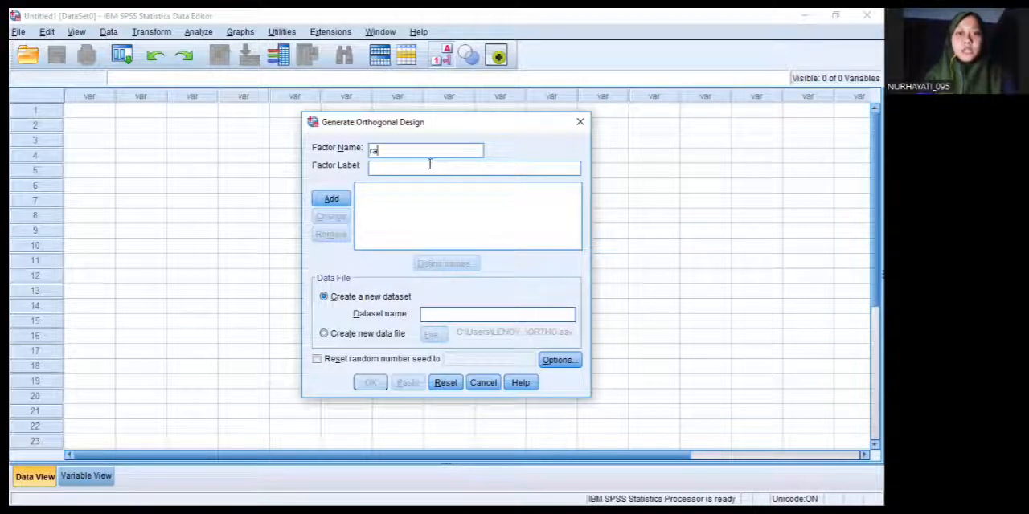
left_click(430, 165)
type("ra")
key("BackSpace")
key("BackSpace")
type("varian rasa")
key("Return")
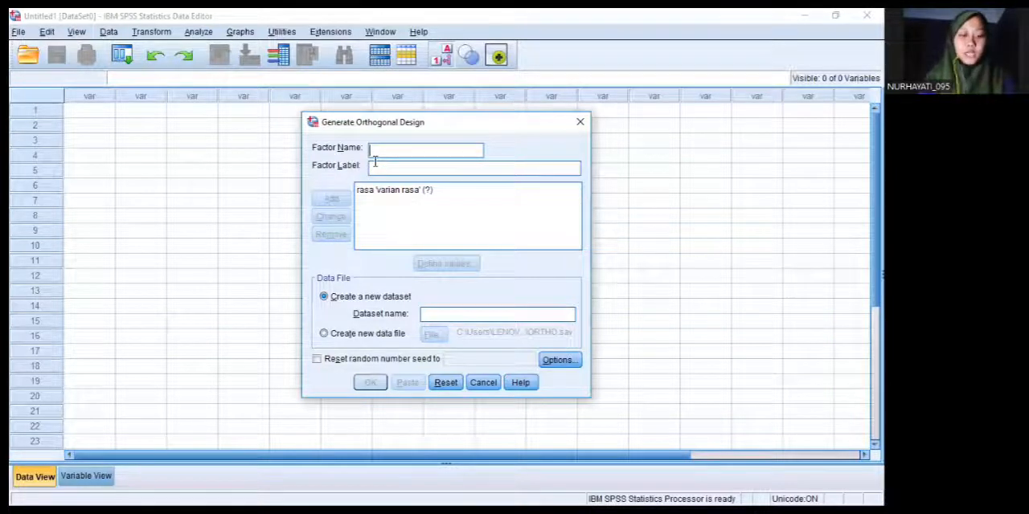
Add a second factor named tekstur with the label "tekstur" to the orthogonal design
type("te")
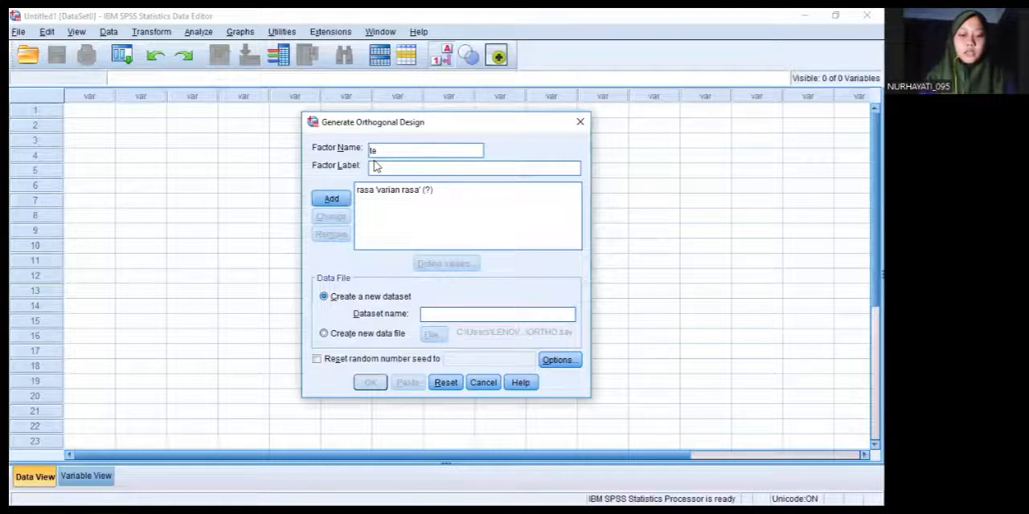
type("kstur")
left_click(381, 168)
type("tek")
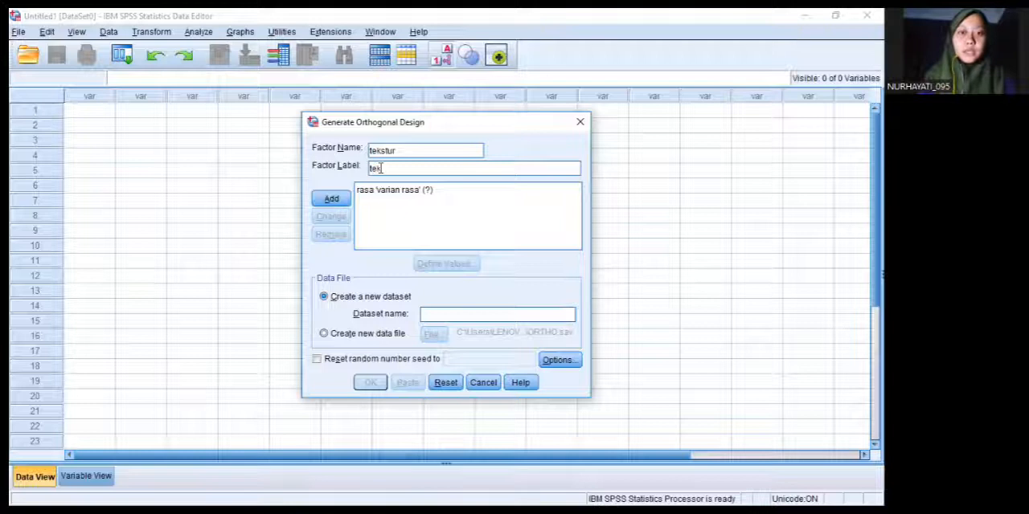
type("stur")
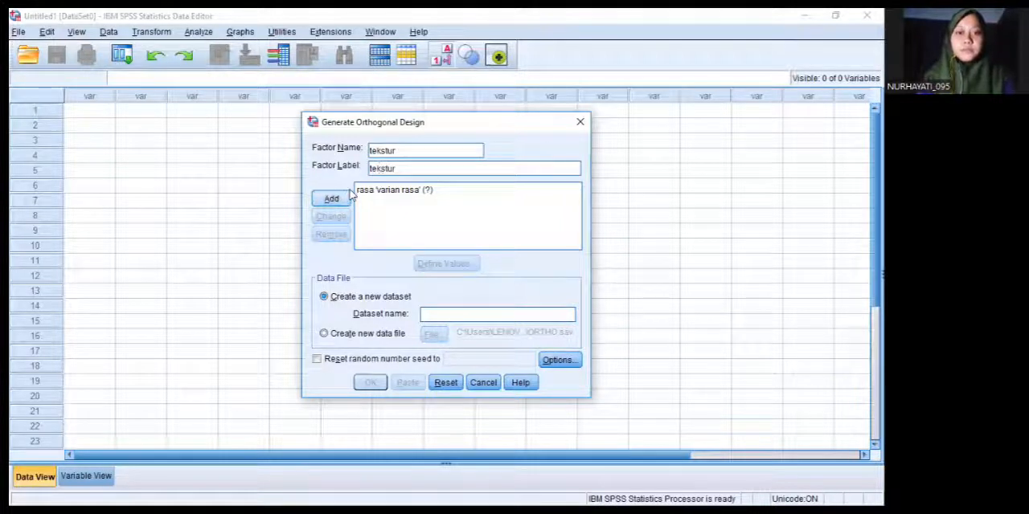
left_click(350, 197)
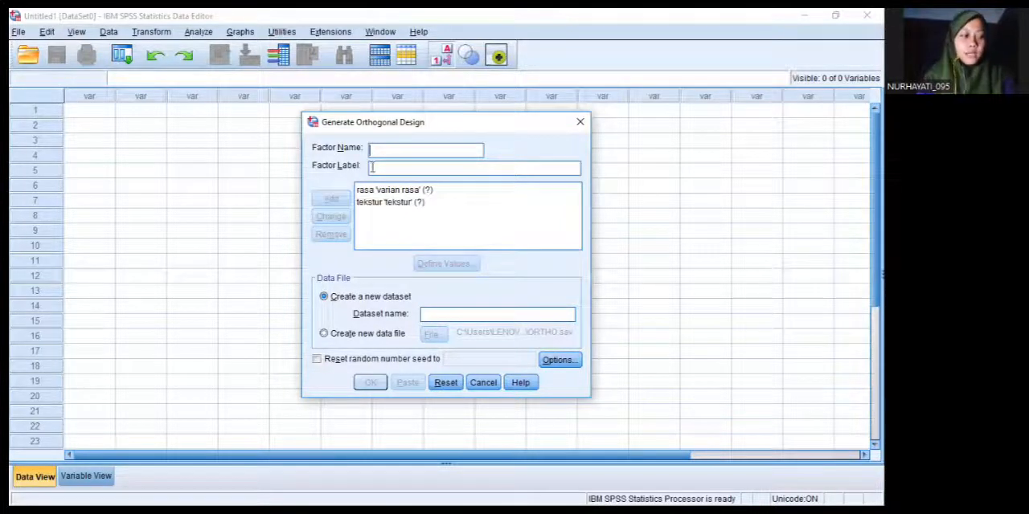
Add a factor named ukuran_kemasan with the label "ukuran kemasan" to the orthogonal design
type("ukuran_kemasan")
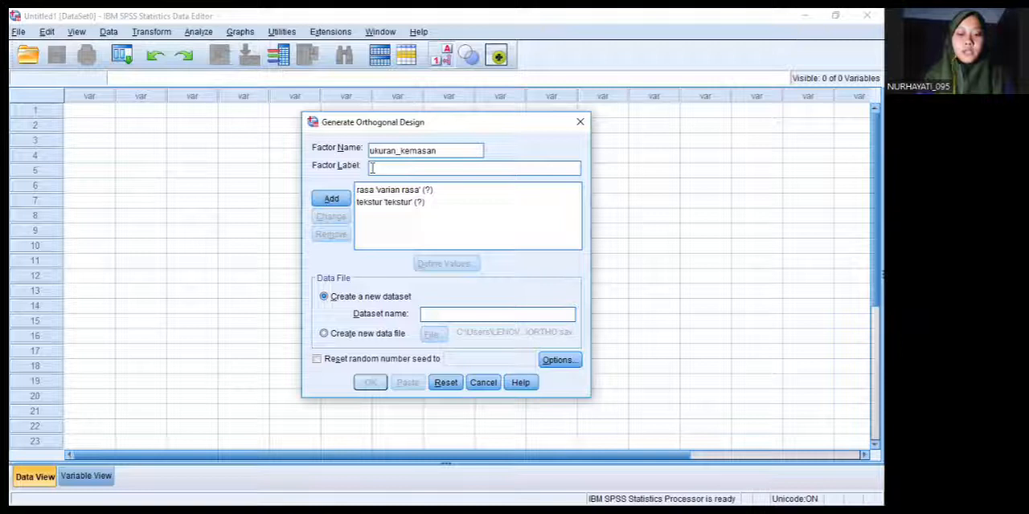
type("ukuran kemasan")
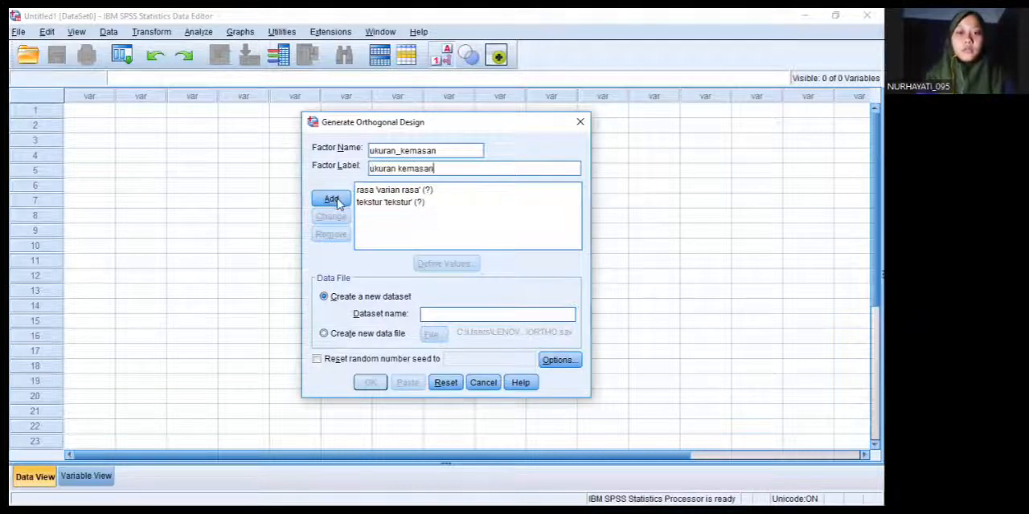
left_click(338, 201)
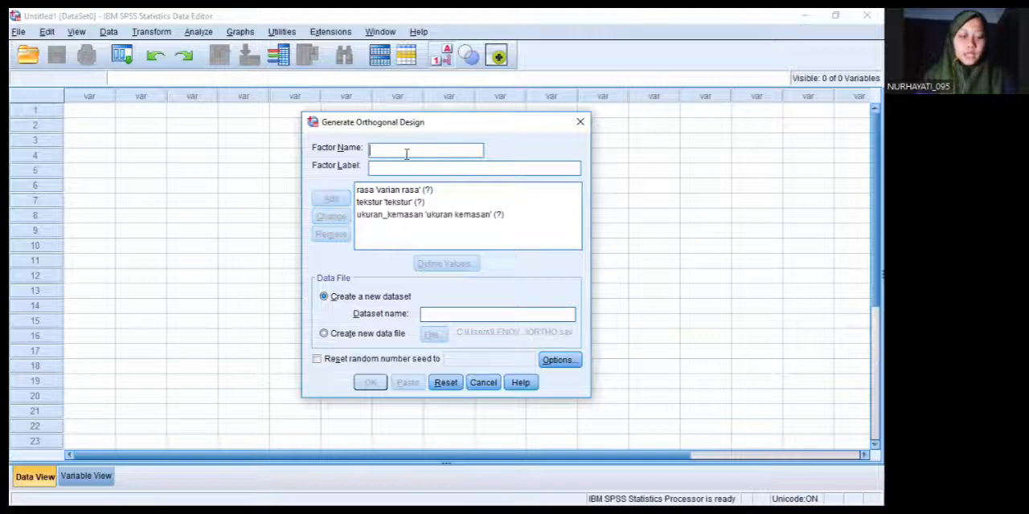
Add a factor named kemasan with the label "model kemasan" to the orthogonal design
type("k")
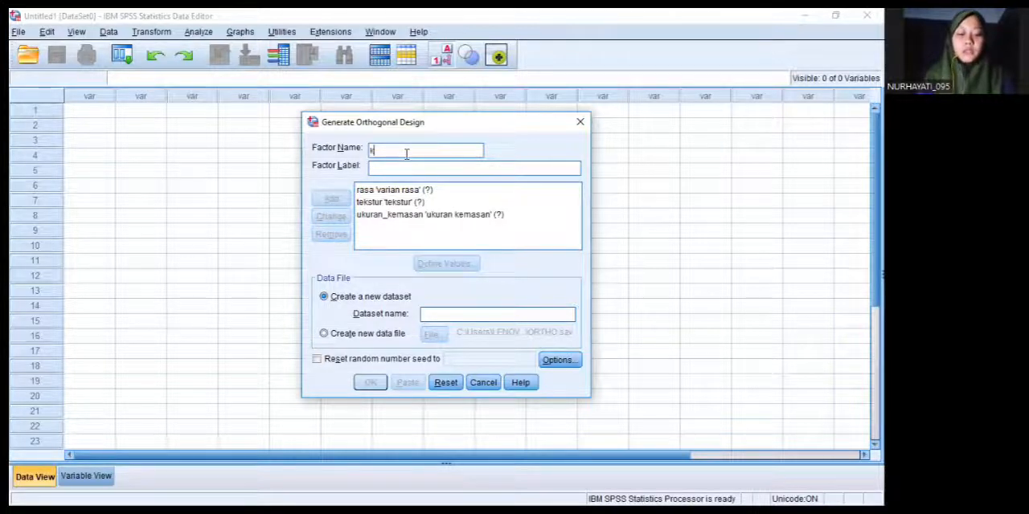
type("emasan")
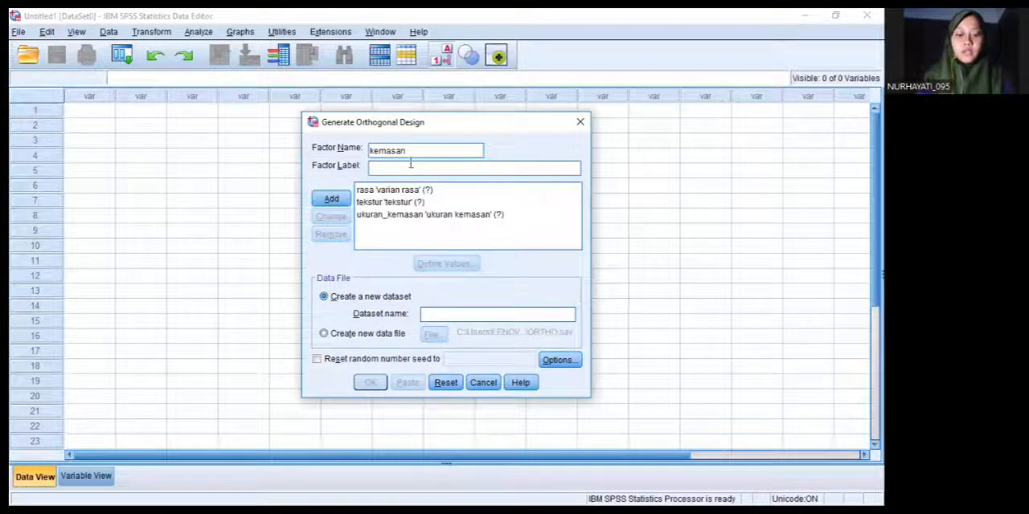
type("model kemasan")
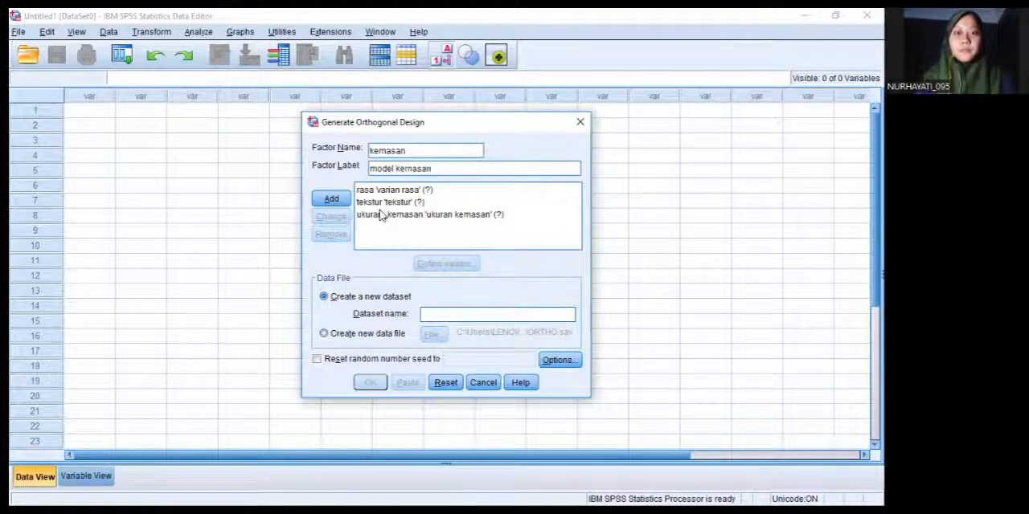
left_click(336, 198)
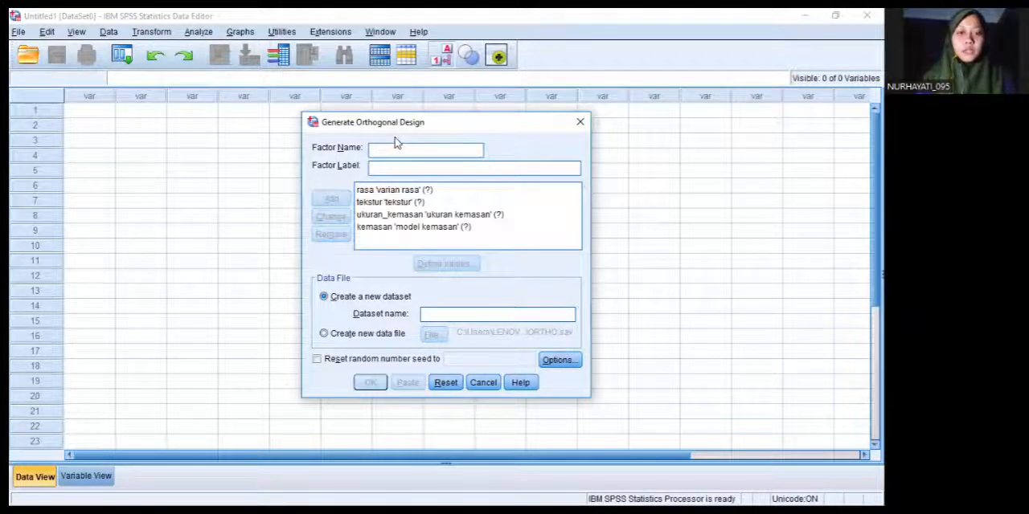
Add a factor named harga with the label "harga" to the orthogonal design
left_click(395, 144)
type("harga")
left_click(392, 167)
type("harga")
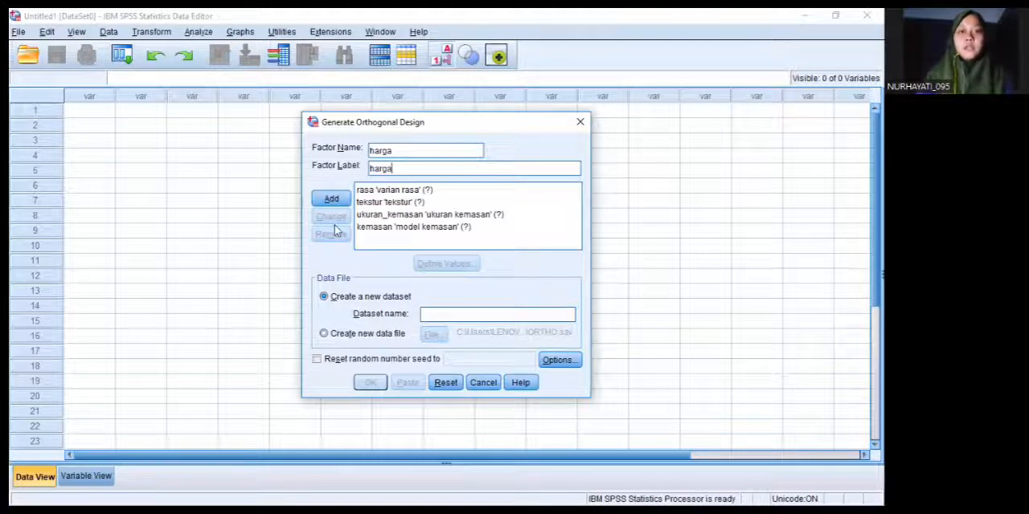
left_click(331, 198)
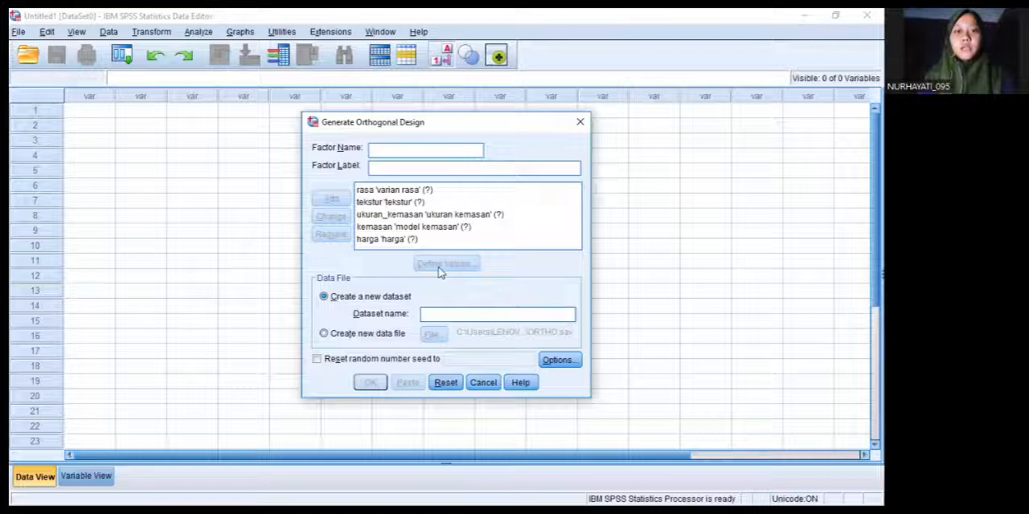
Define the values of the rasa factor as 1 "original" and 2 "manis"
left_click(386, 192)
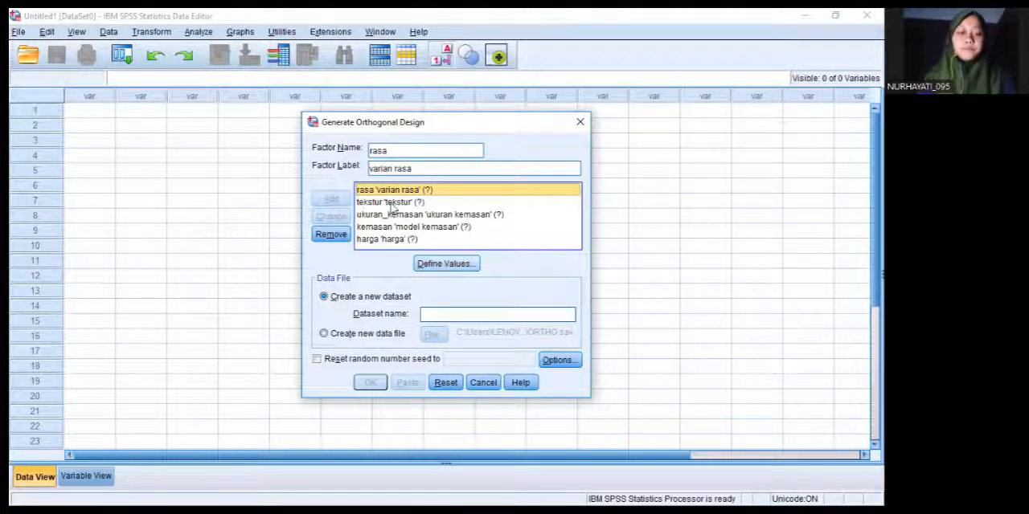
left_click(447, 264)
type("1")
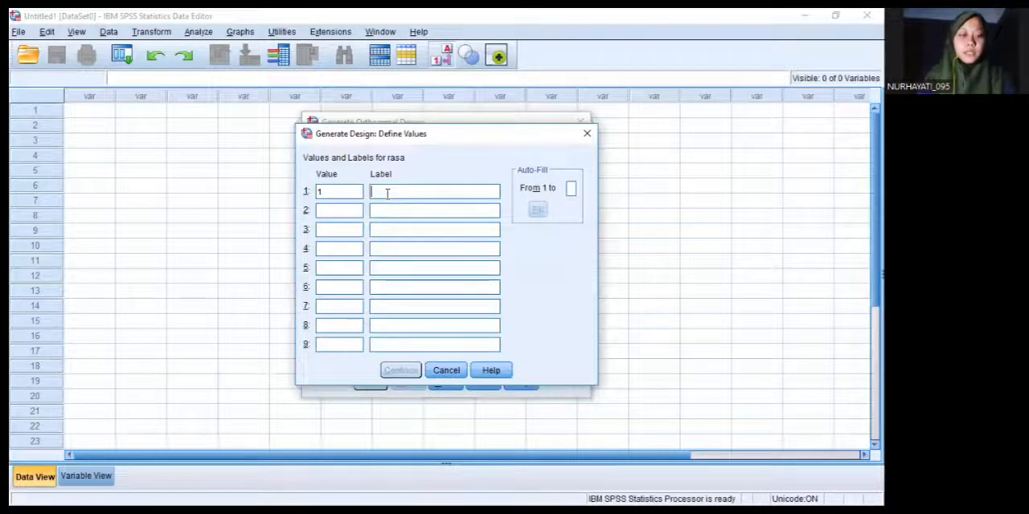
type("original")
left_click(357, 210)
type("2")
left_click(402, 207)
type("manis")
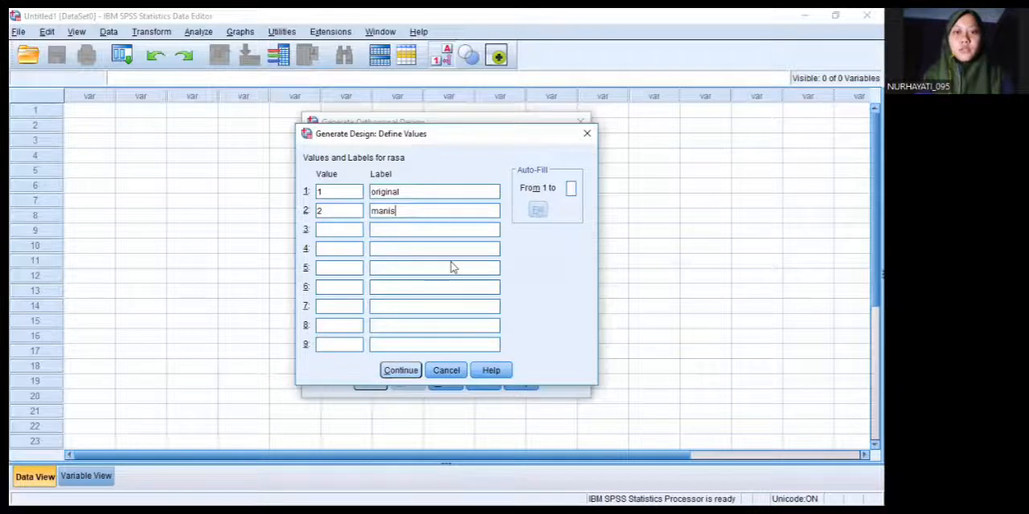
key("Return")
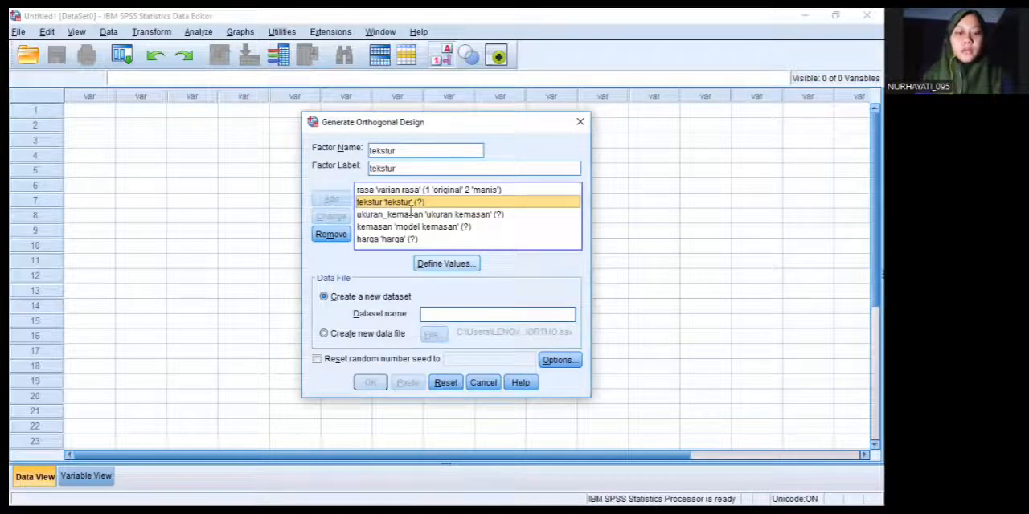
Define the values of the tekstur factor as 1 "renyah" and 2 "lembut"
type("1")
type("re")
type("nyah")
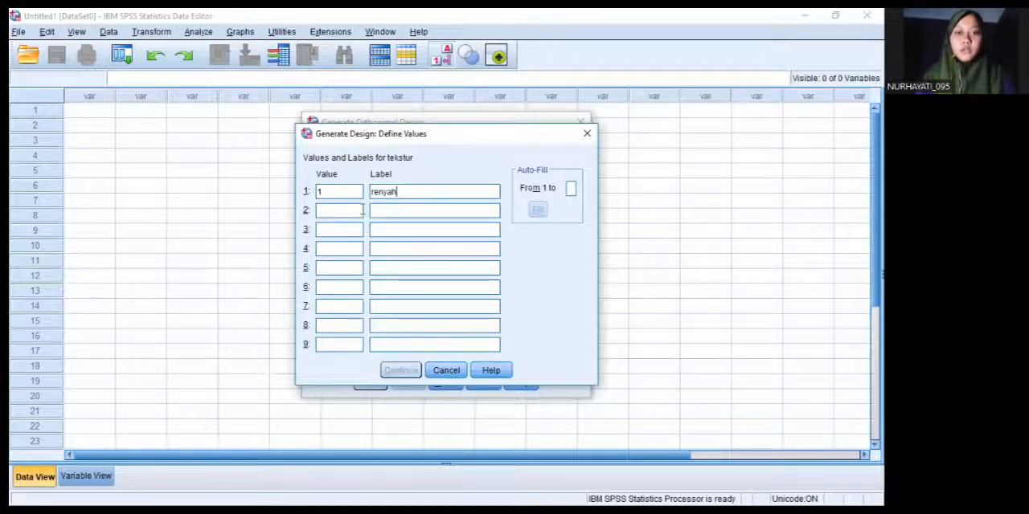
left_click(356, 209)
type("2")
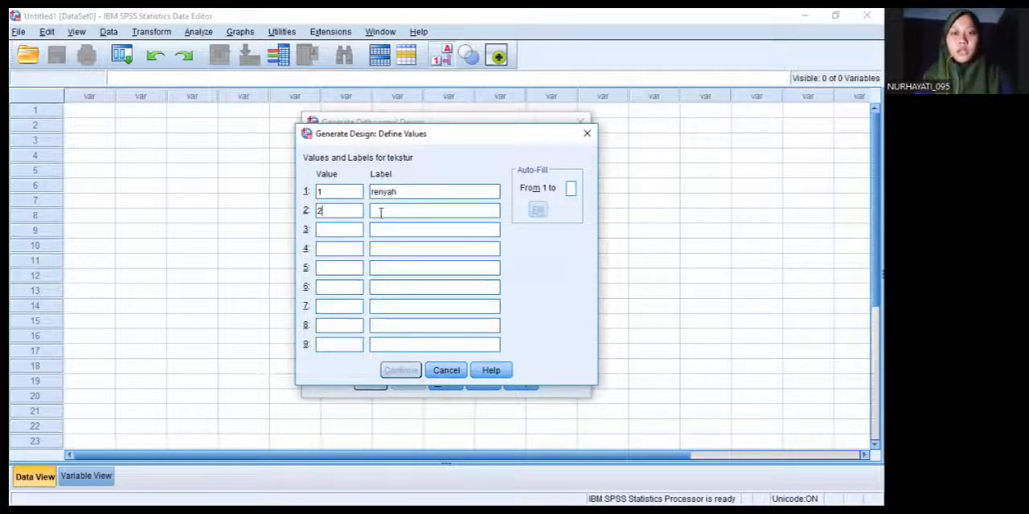
left_click(383, 211)
type("embut")
left_click(395, 368)
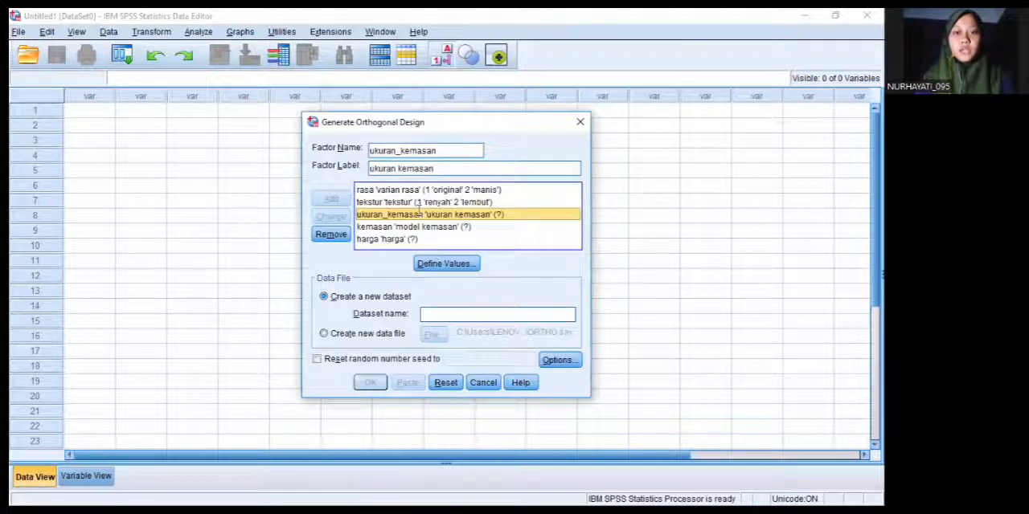
Define the values of the ukuran_kemasan factor as 1 "500 gr" and 2 "250 gr"
left_click(446, 263)
left_click(343, 193)
type("1")
left_click(386, 193)
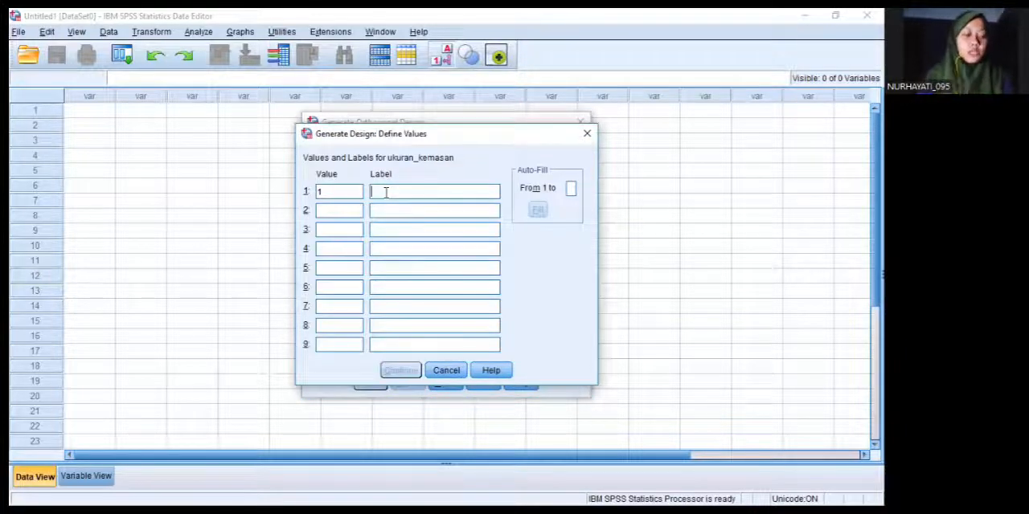
type("500 gr")
left_click(354, 210)
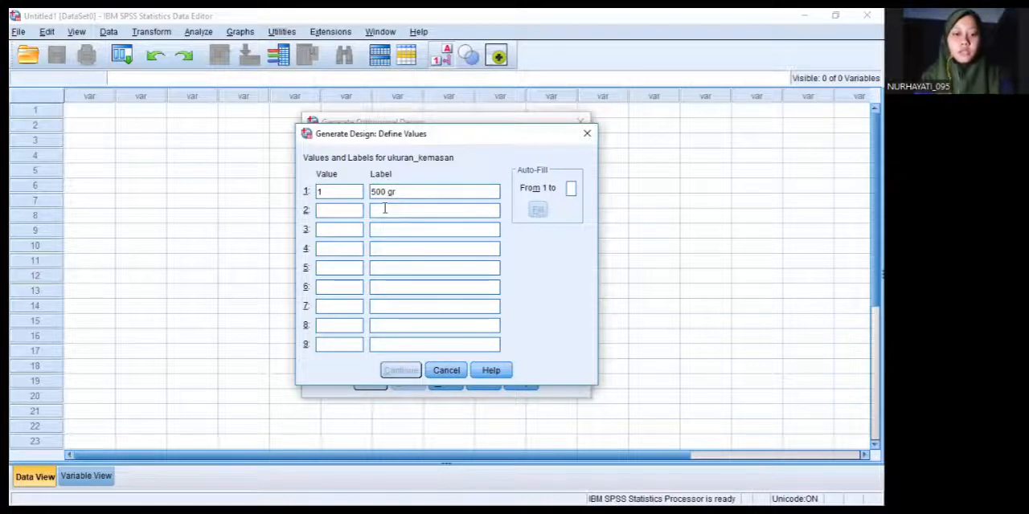
type("2")
left_click(383, 209)
type("250")
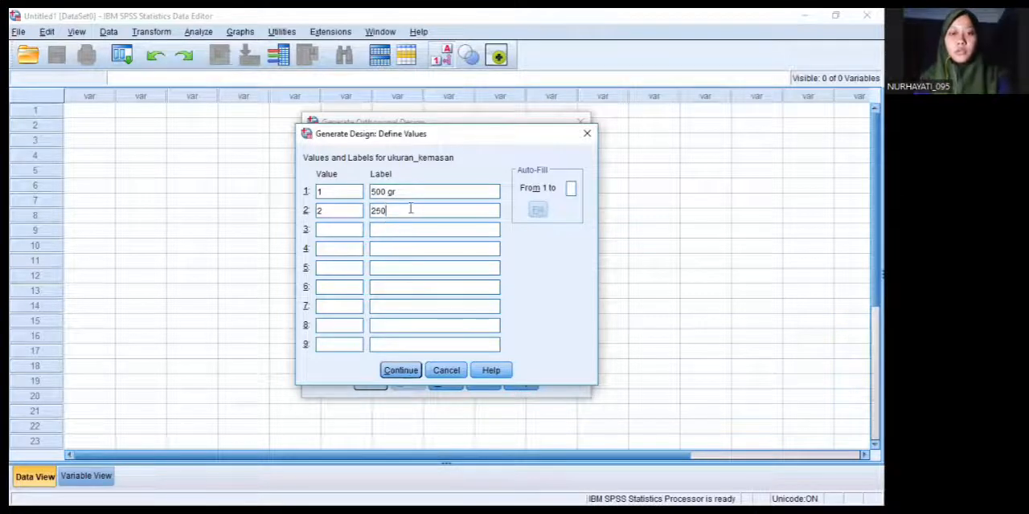
type(" gr")
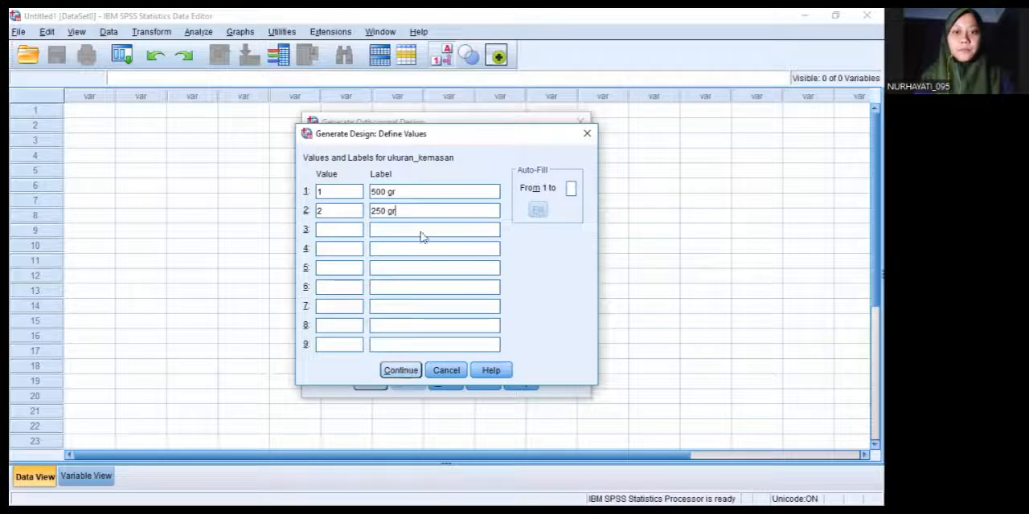
key("Return")
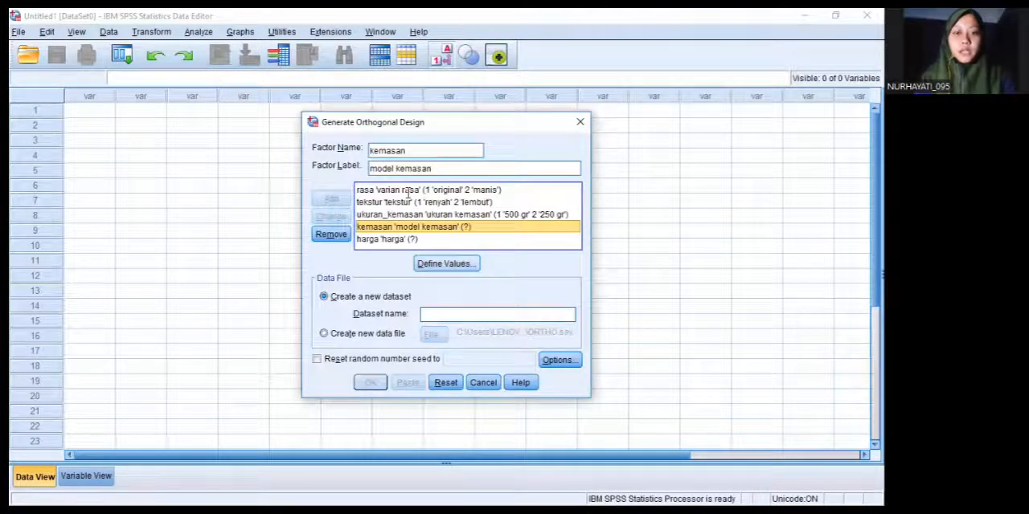
Define the values of the kemasan factor as 1 "plastik" and 2 "pouch"
left_click(446, 263)
left_click(338, 193)
type("1")
left_click(408, 193)
type("plastik")
left_click(343, 210)
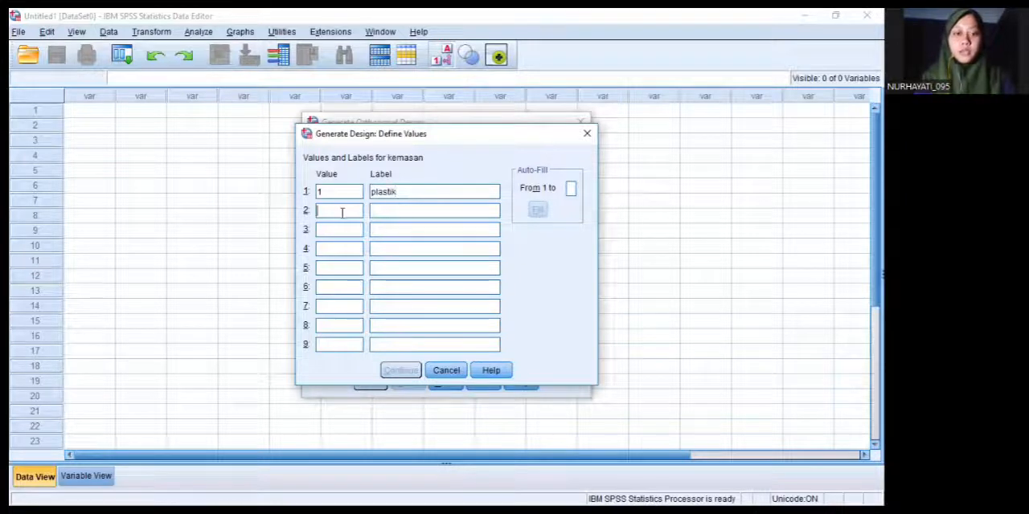
type("2")
left_click(392, 211)
type("pouch")
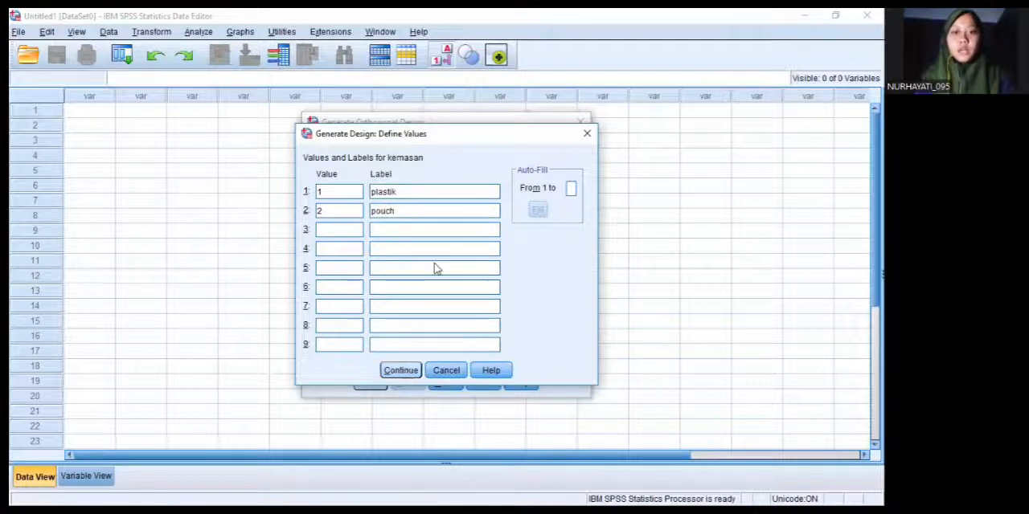
key("Return")
Define the values of the harga factor as 1 "<10.000" and 2 ">10.000"
left_click(404, 193)
type("<10.000")
left_click(359, 212)
type("2")
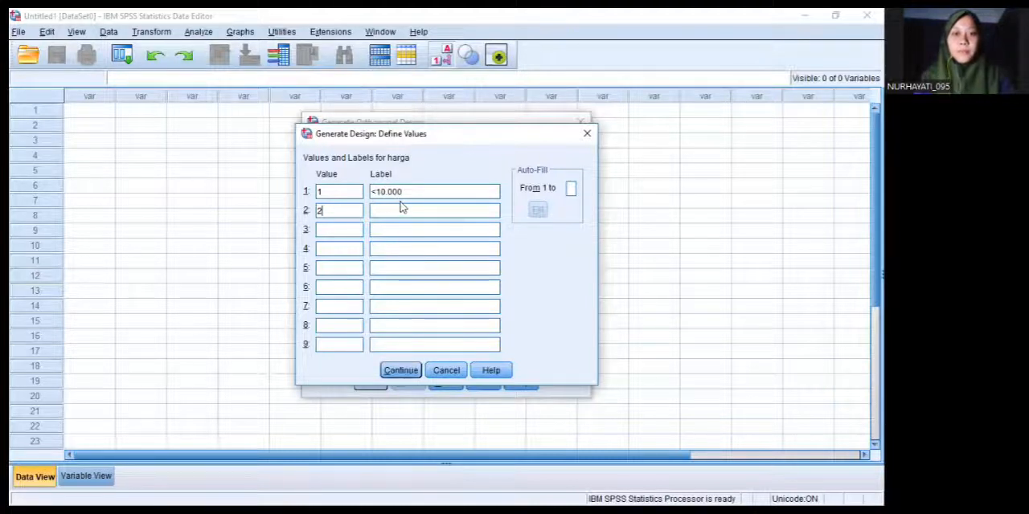
left_click(402, 209)
type(">")
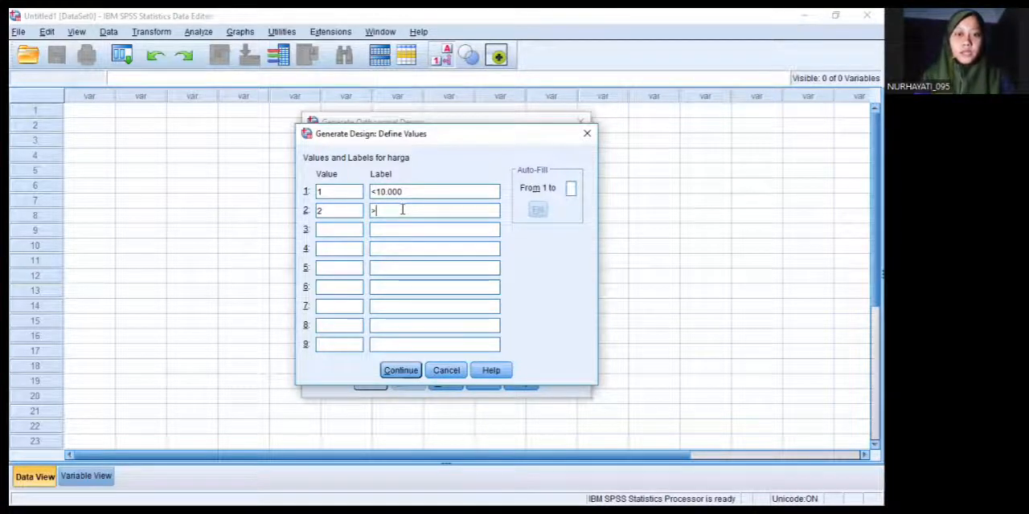
type(" 10")
key("BackSpace")
key("BackSpace")
key("BackSpace")
type("10.000")
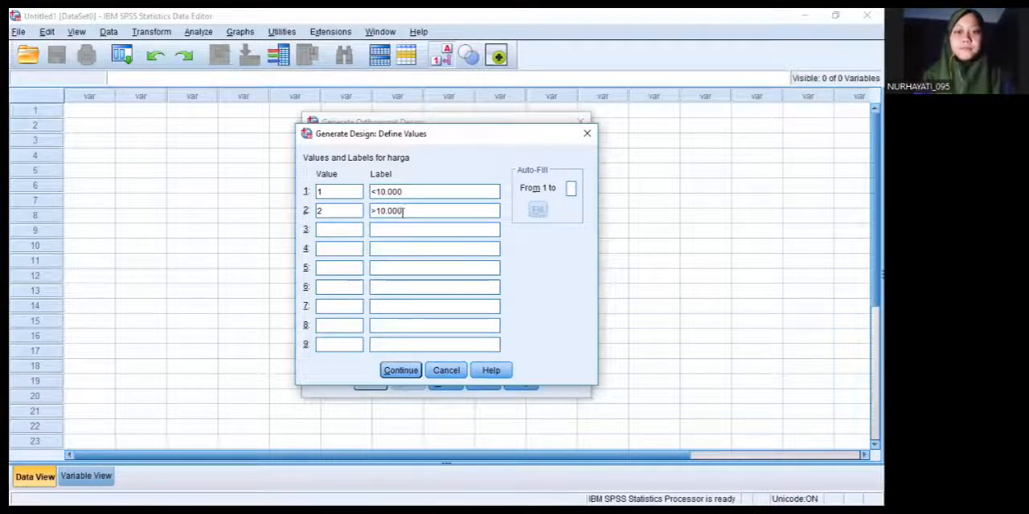
left_click(400, 371)
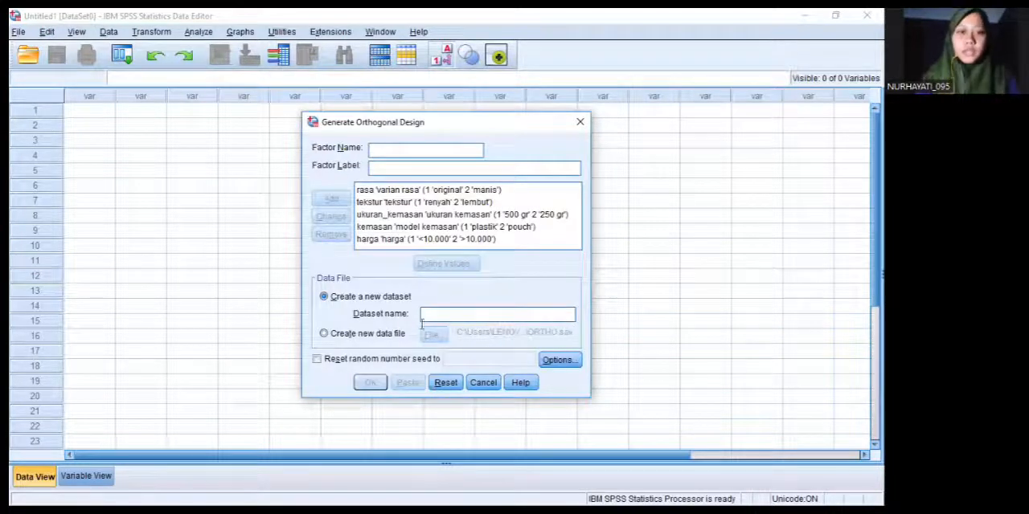
Set the design output to a new data file named stimulus_talas in the MK_2 folder
left_click(325, 334)
left_click(431, 336)
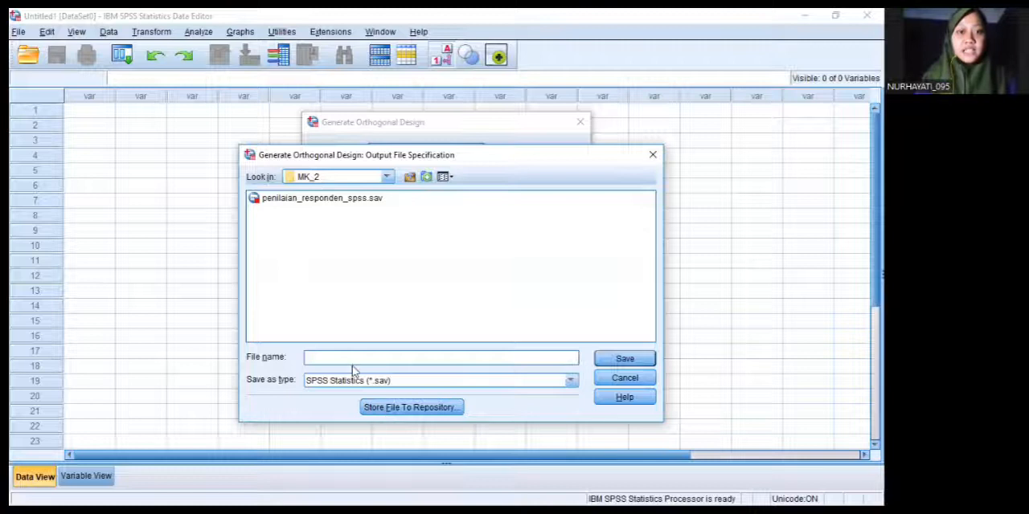
type("s")
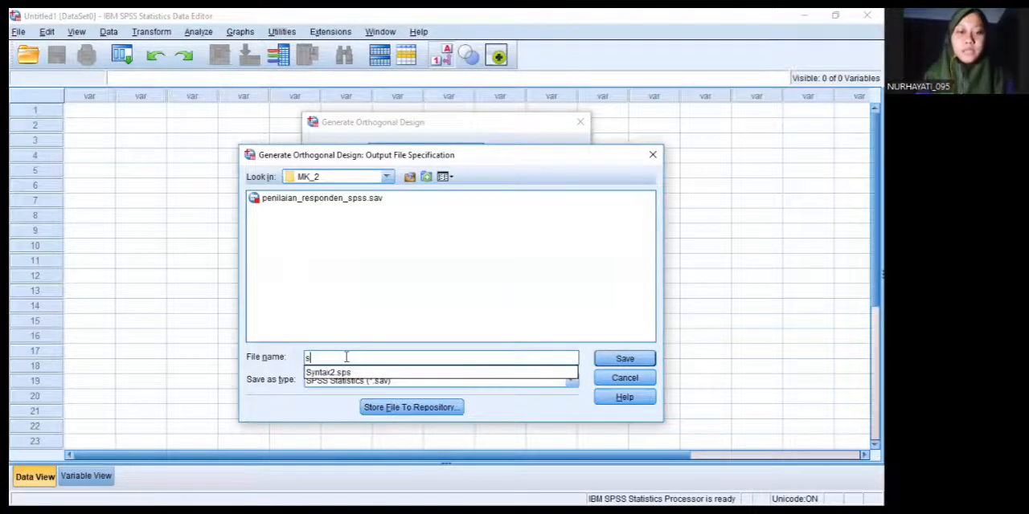
type("tim")
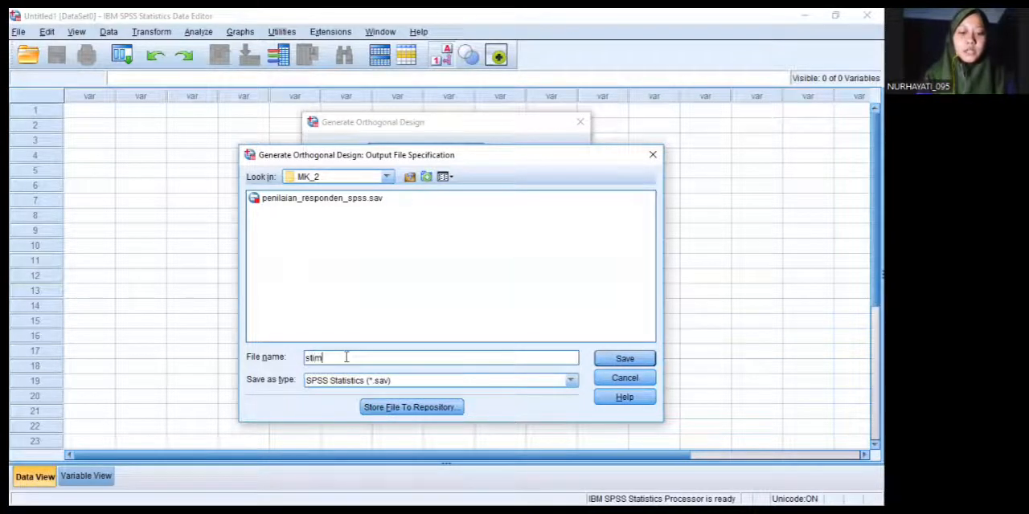
type("uli")
key("BackSpace")
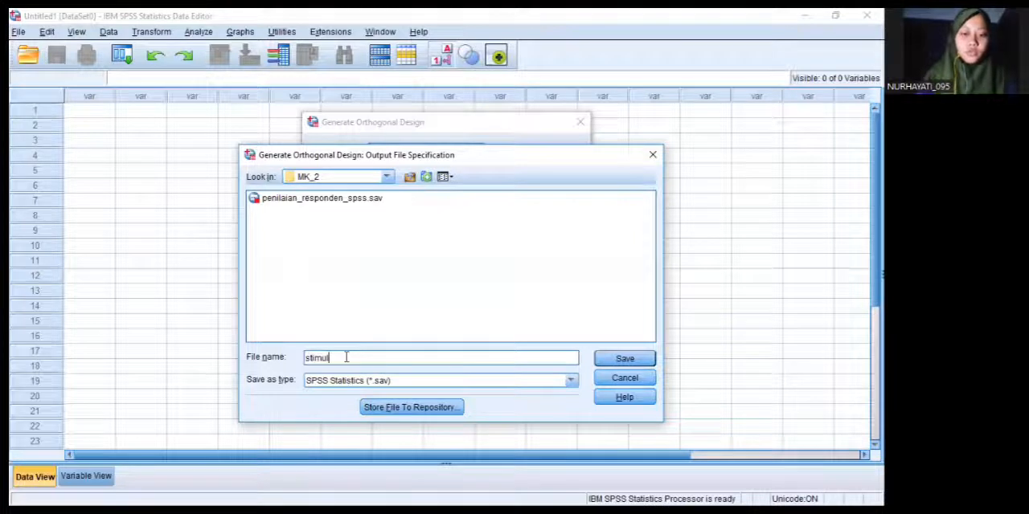
type("us_")
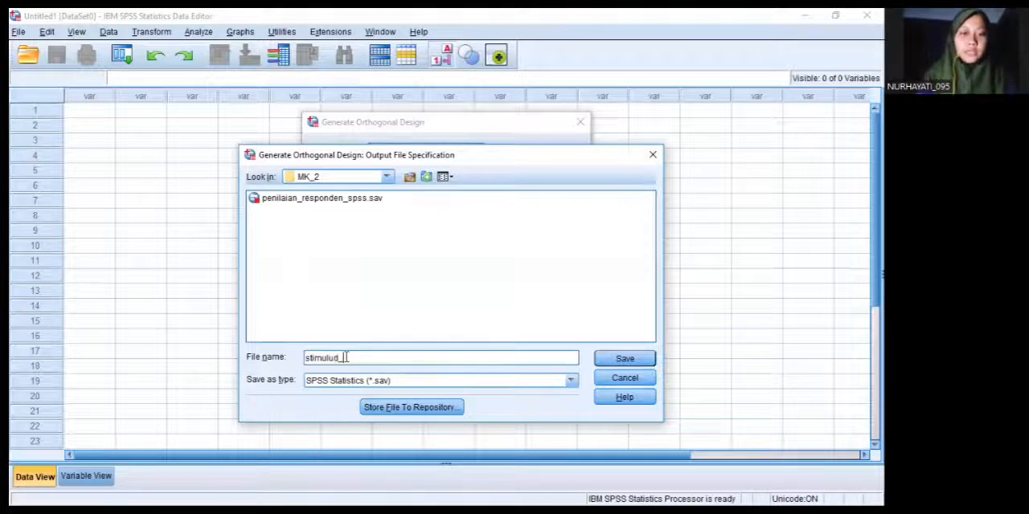
key("BackSpace")
key("BackSpace")
key("BackSpace")
type("us")
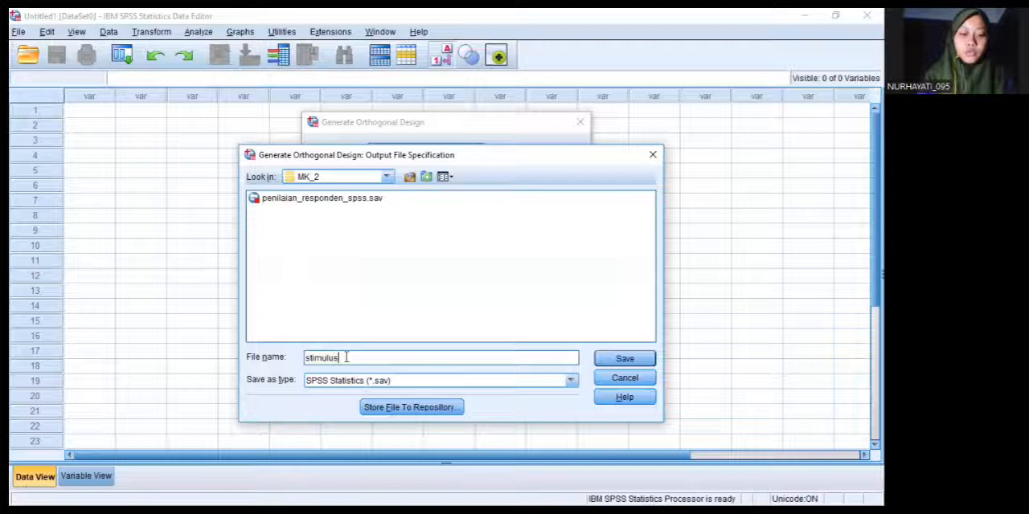
type("_talas")
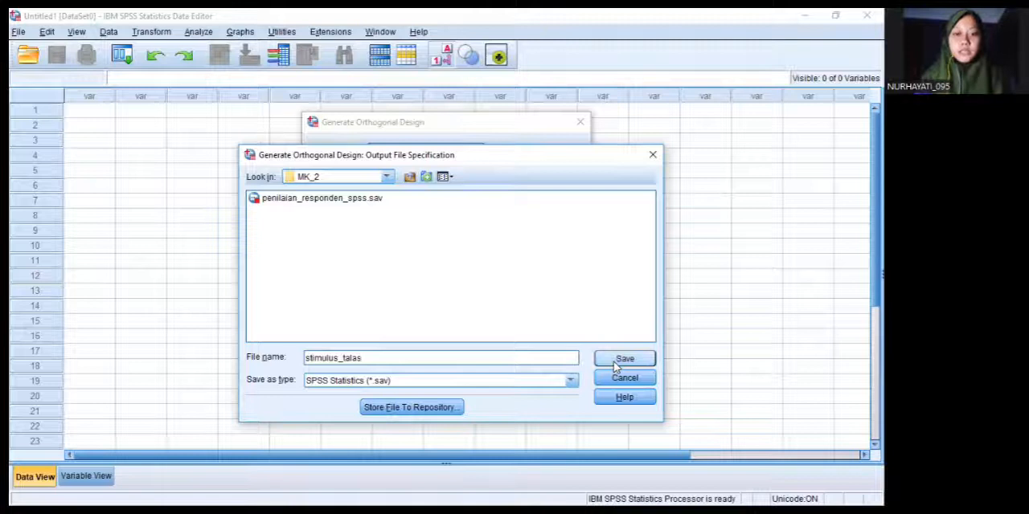
key("Return")
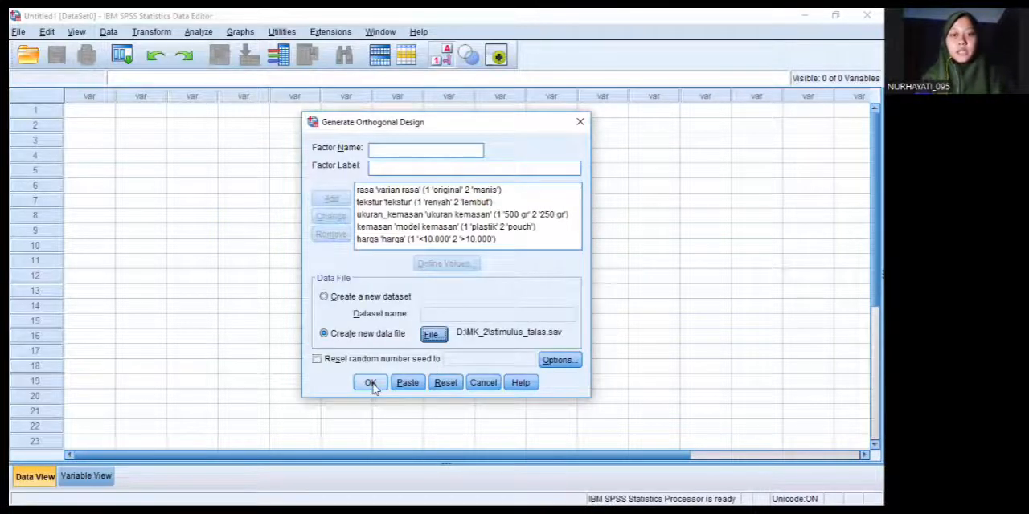
Generate the orthogonal design and open the stimulus_talas data file from the MK_2 folder in File Explorer
left_click(371, 383)
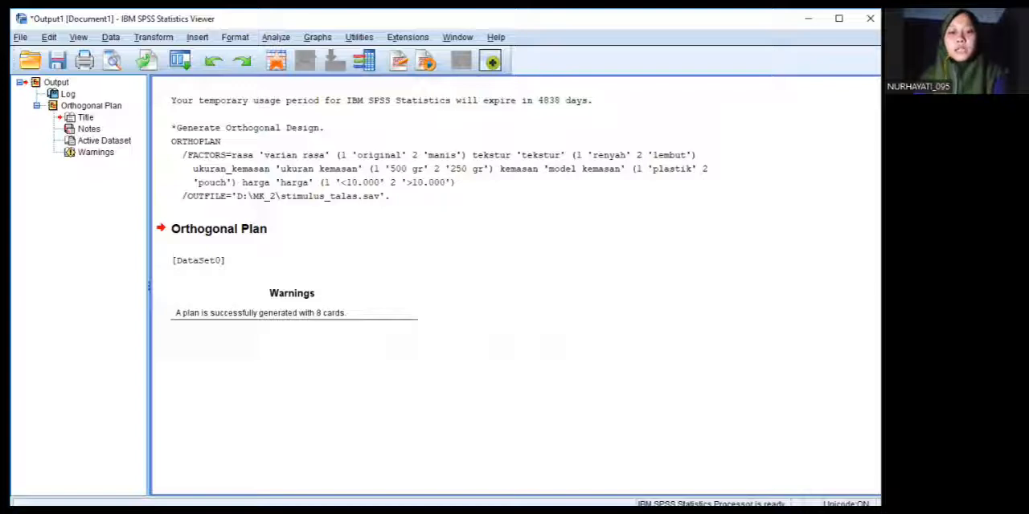
key("alt+Tab")
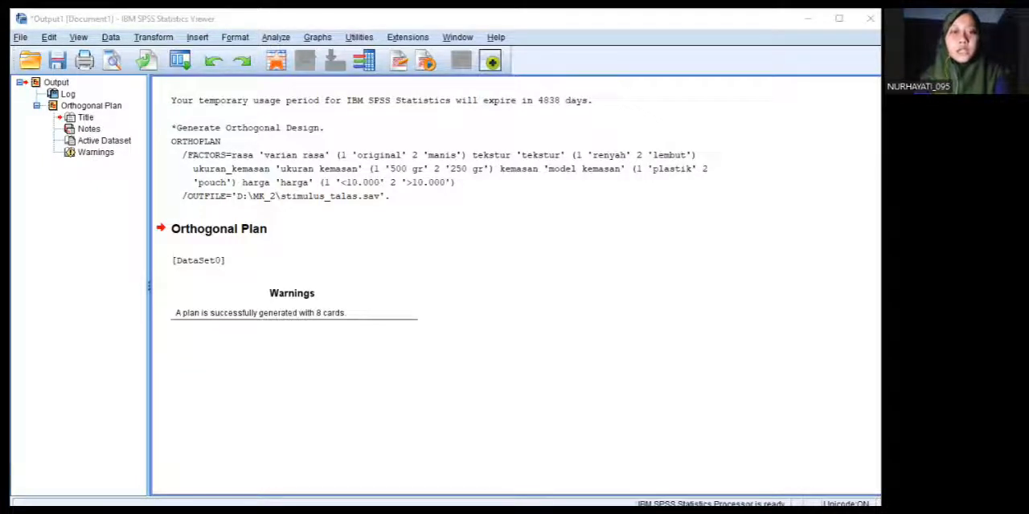
key("alt+Tab")
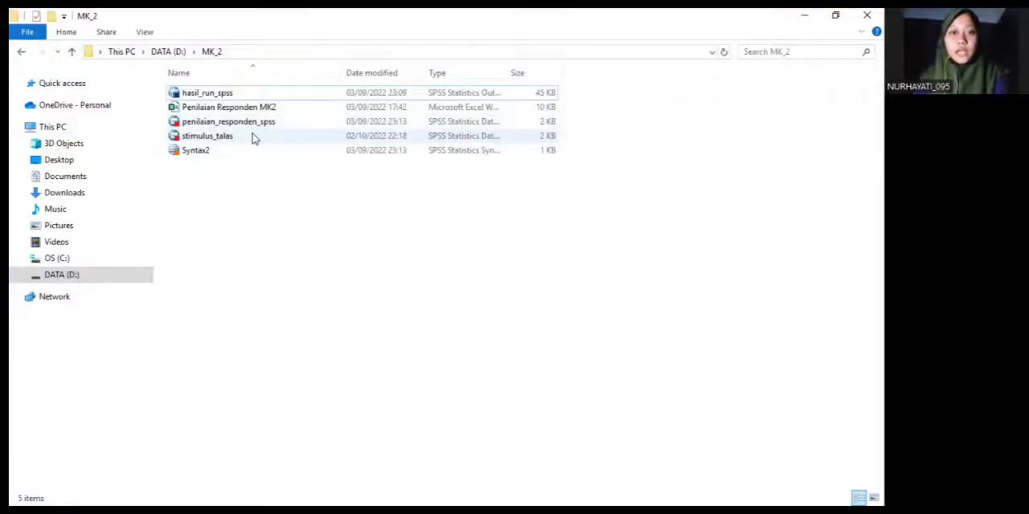
left_click(253, 139)
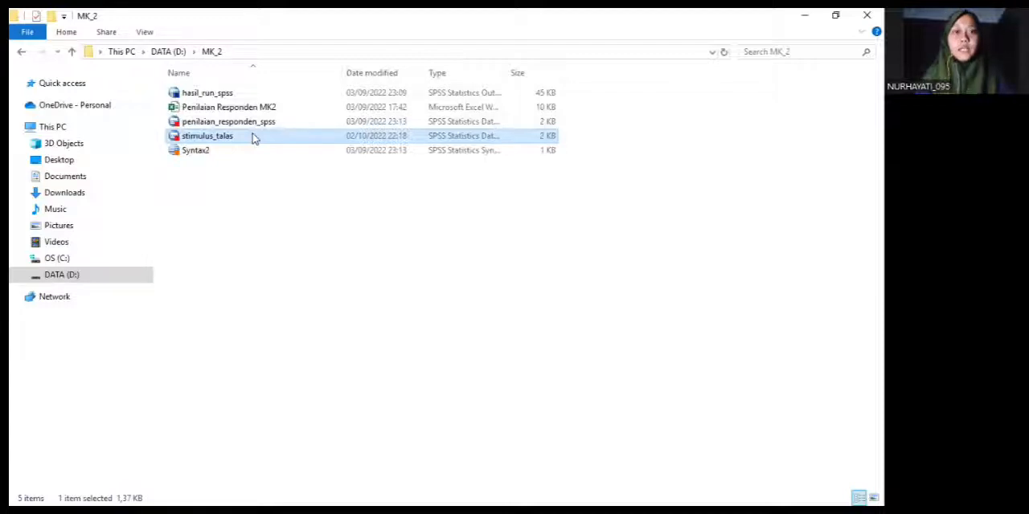
double_click(208, 136)
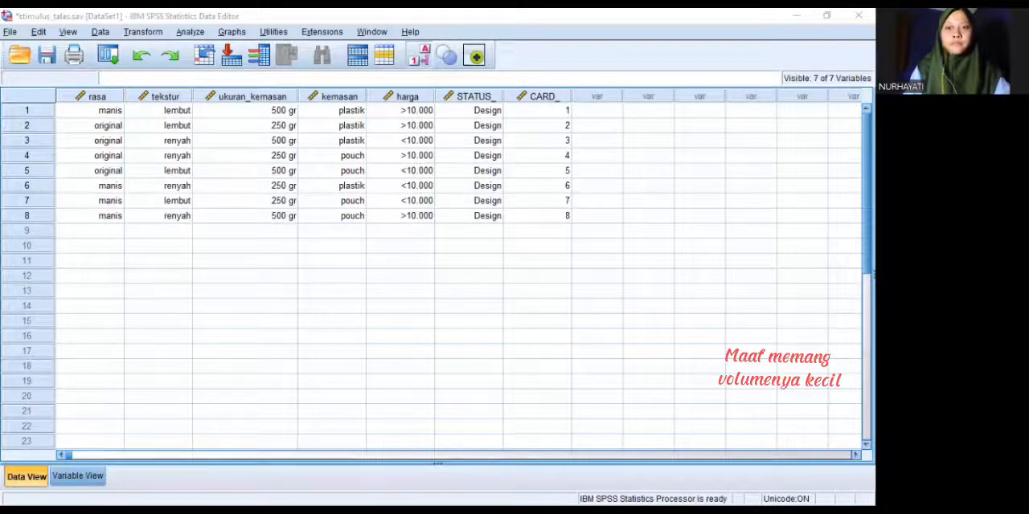
Switch to the Kuisioner Pembelian Keripik Talas form in Google Forms and review its introduction, rating instructions and stimulus questions
key("alt+Tab")
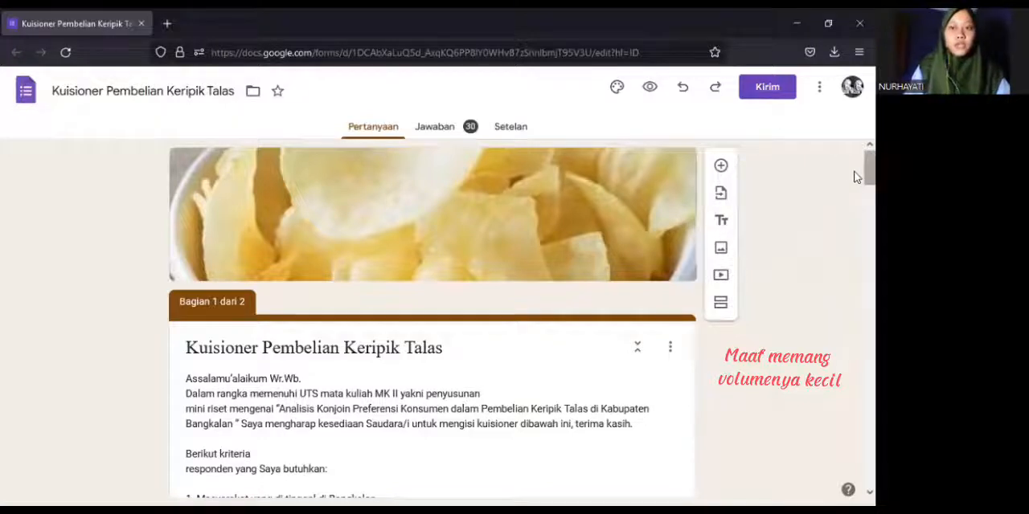
scroll(854, 190, "down", 4)
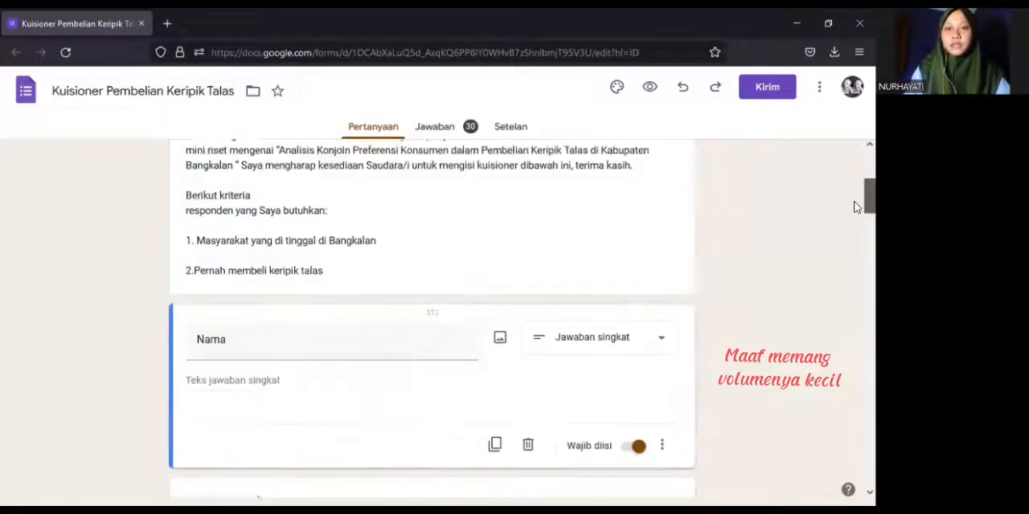
scroll(856, 241, "down", 10)
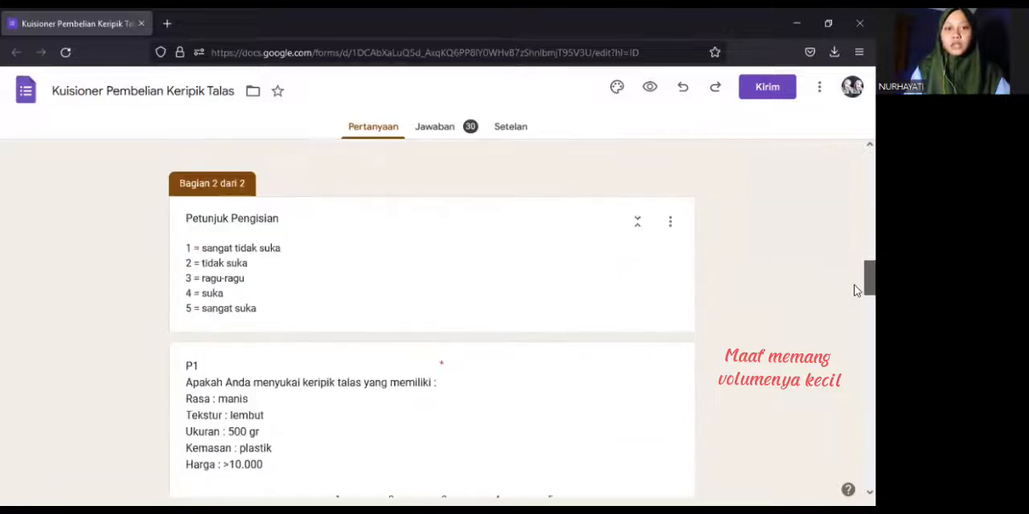
scroll(855, 299, "down", 3)
scroll(856, 308, "up", 1)
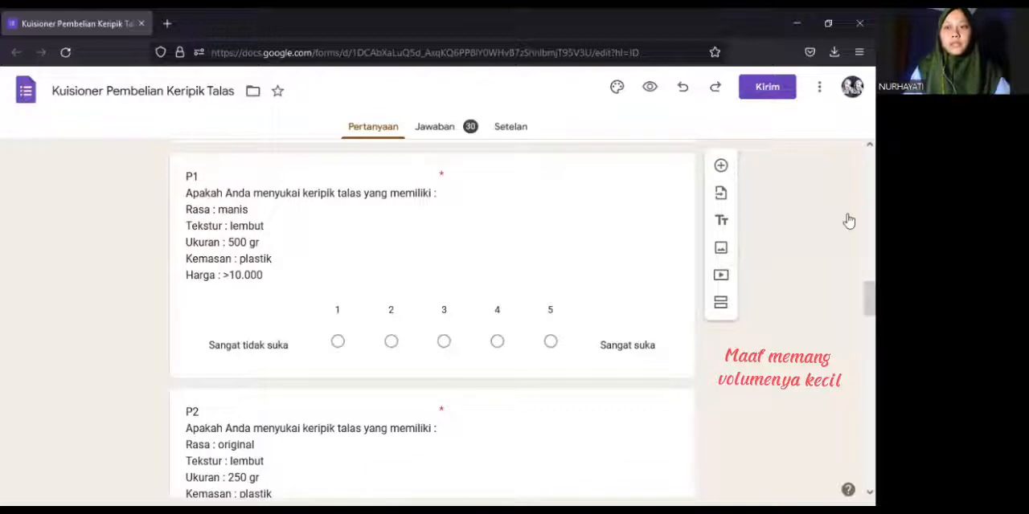
scroll(855, 442, "down", 8)
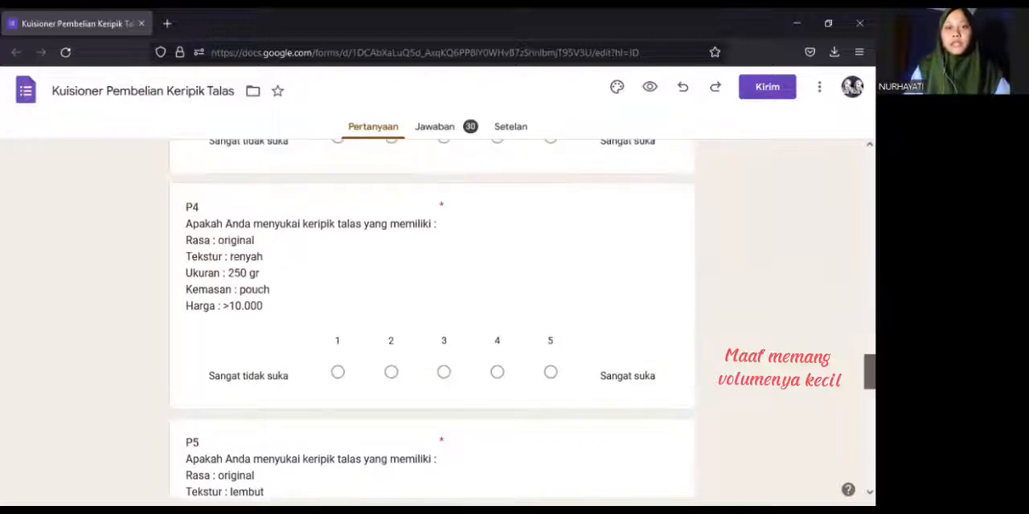
scroll(855, 480, "down", 3)
scroll(855, 219, "up", 10)
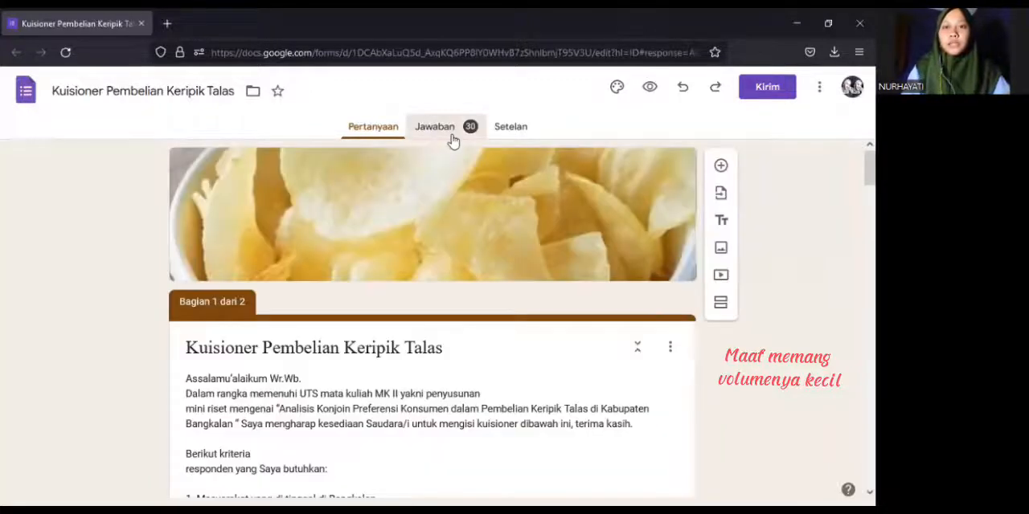
Open the questionnaire's responses and view individual response 27
left_click(450, 141)
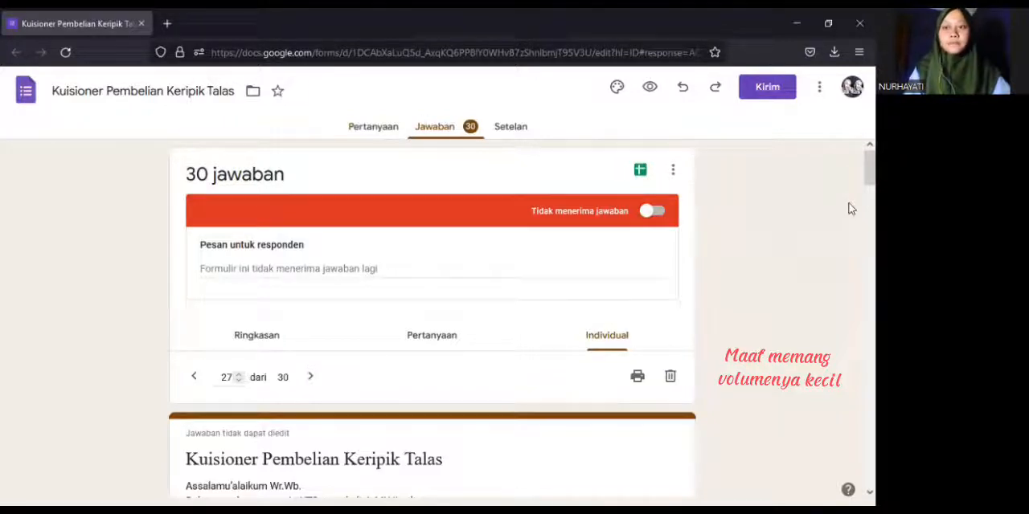
scroll(856, 183, "down", 2)
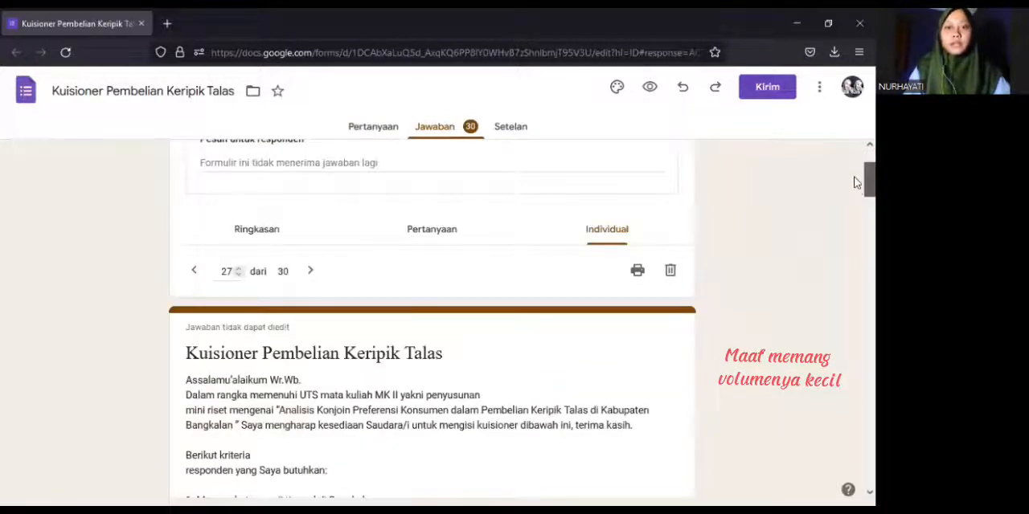
scroll(857, 178, "up", 1)
scroll(857, 177, "up", 1)
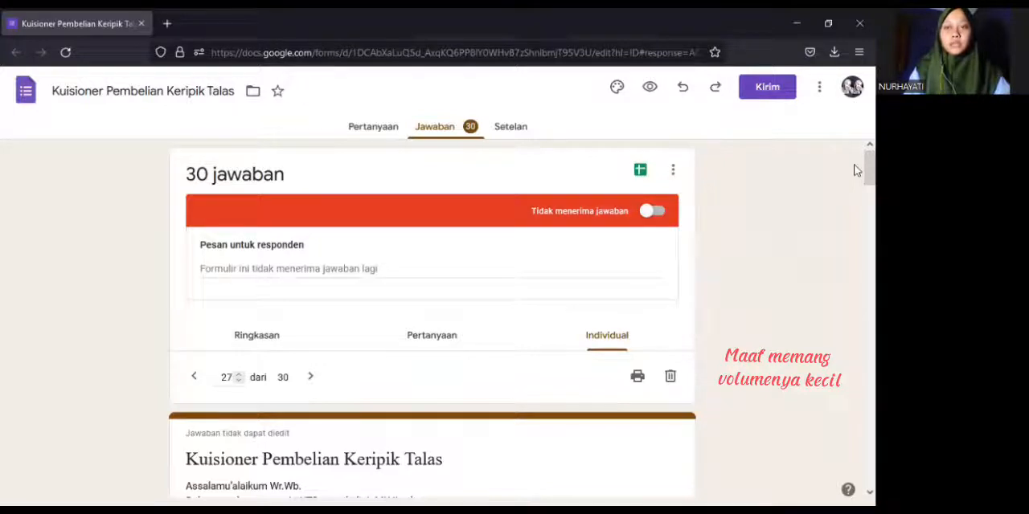
scroll(856, 178, "down", 2)
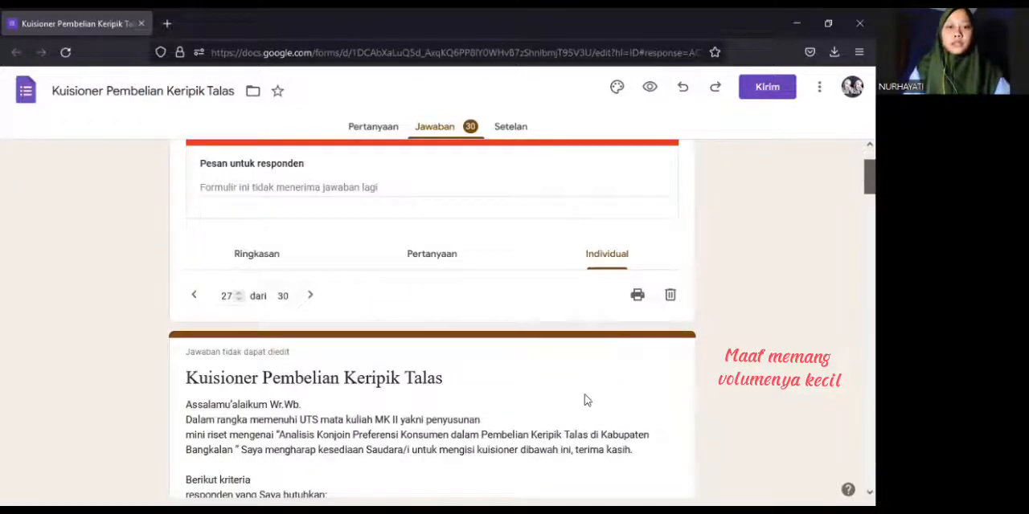
scroll(584, 394, "up", 1)
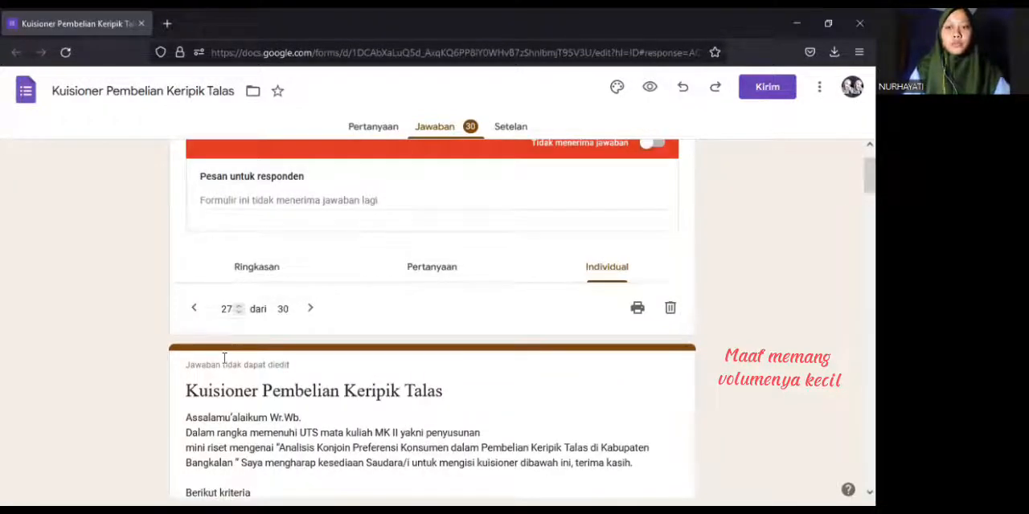
Examine the respondent details, rating scale and stimulus ratings in individual response 27
scroll(855, 207, "down", 3)
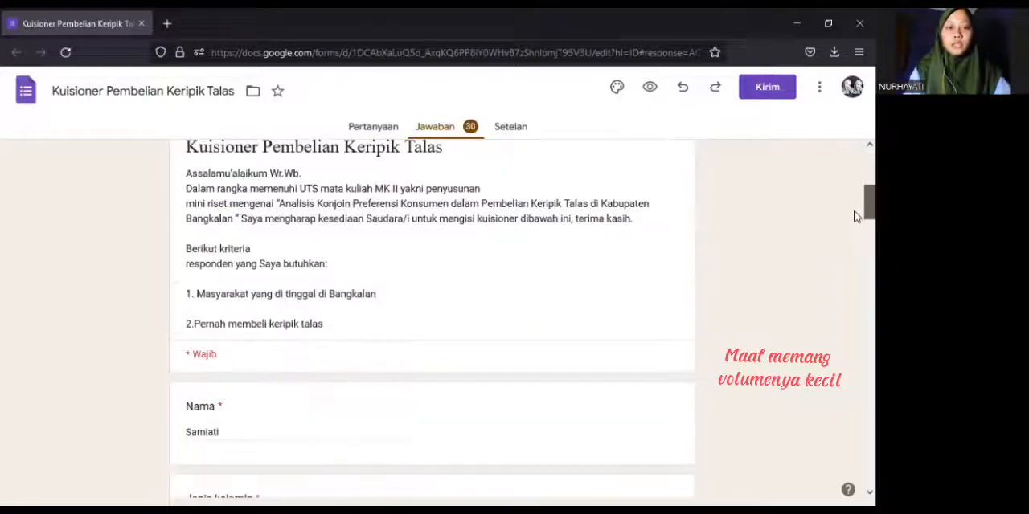
scroll(857, 217, "down", 1)
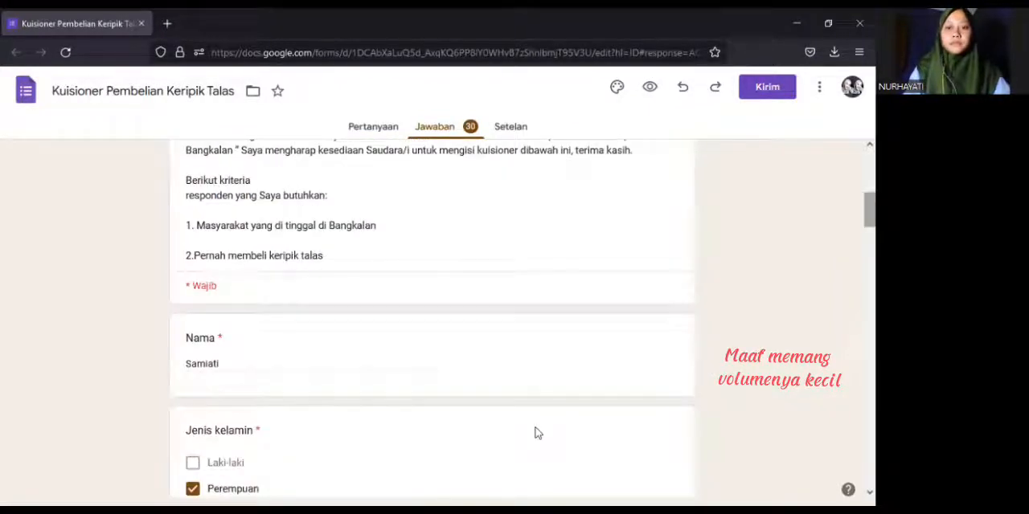
left_click_drag(857, 215, 857, 487)
left_click(855, 222)
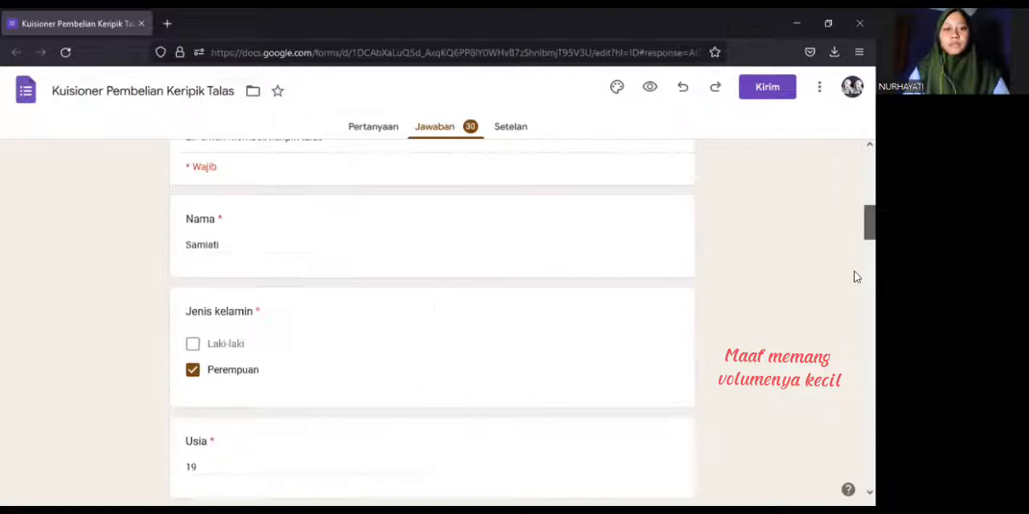
left_click(857, 277)
left_click(854, 308)
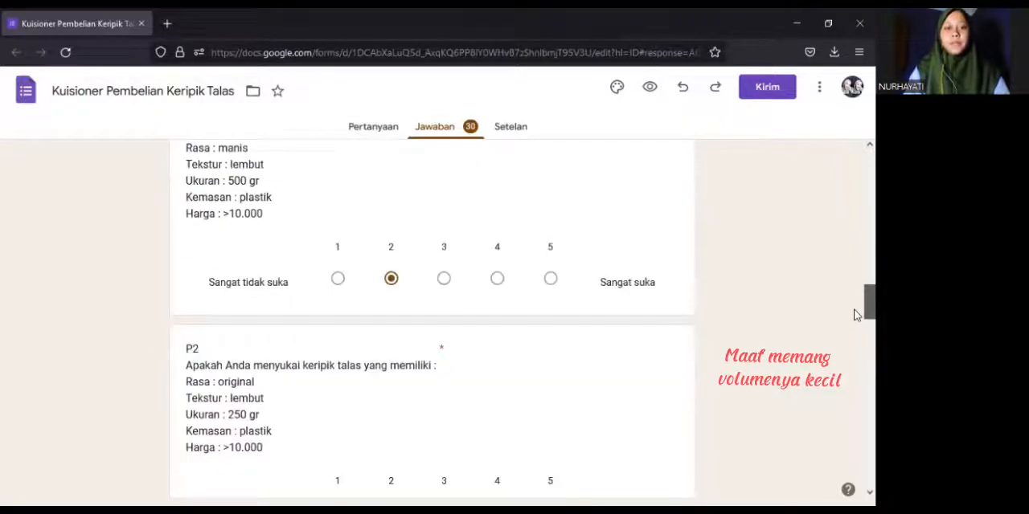
scroll(857, 315, "down", 1)
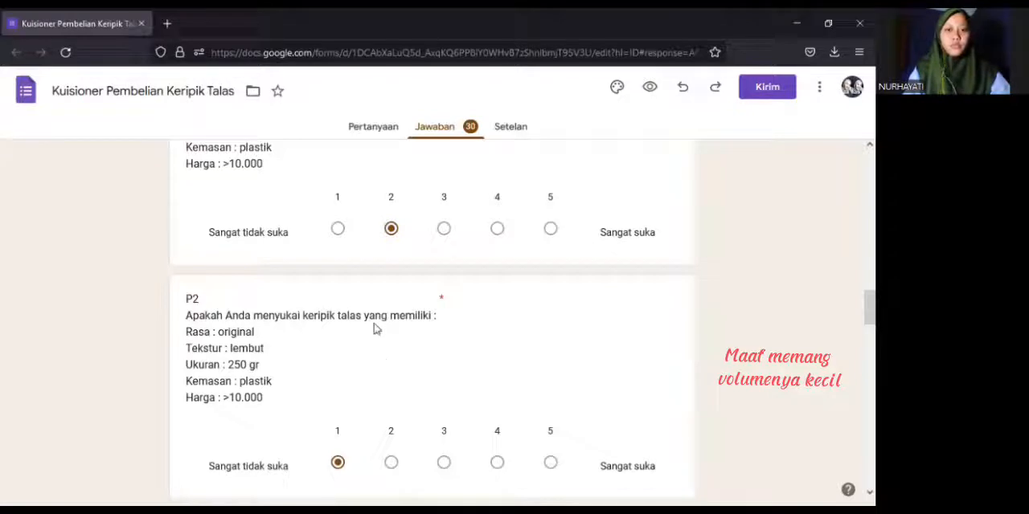
left_click(854, 278)
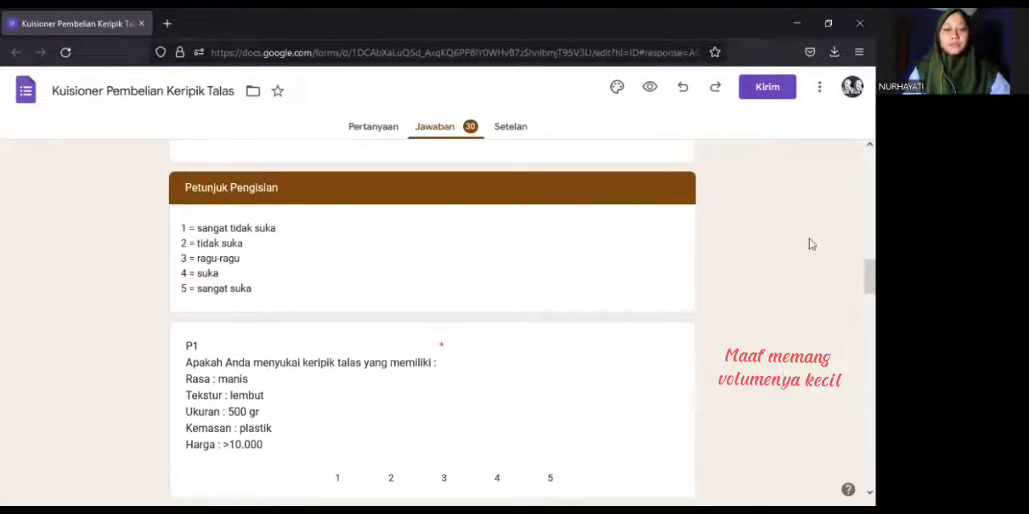
Go to individual response 28 and examine its ratings for the stimulus questions
left_click_drag(855, 256, 855, 169)
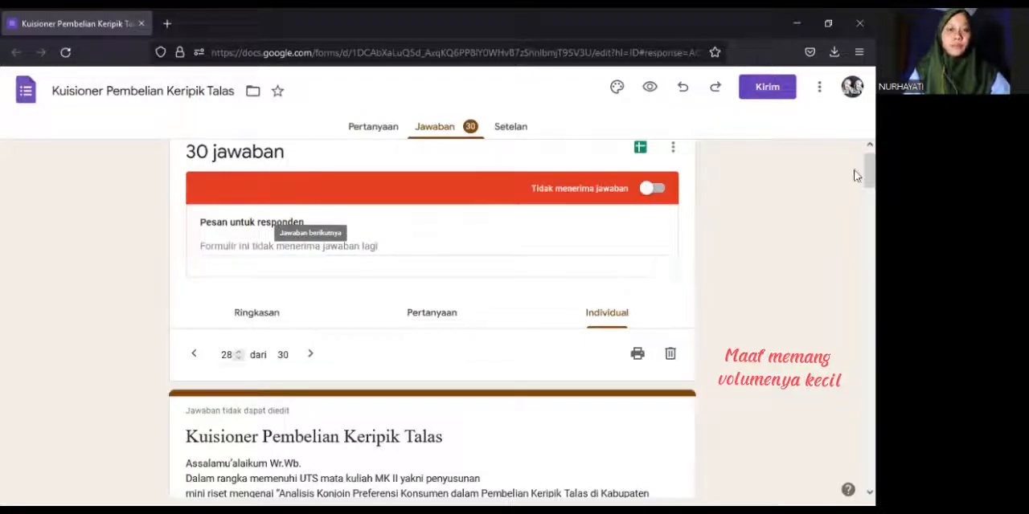
scroll(856, 211, "down", 5)
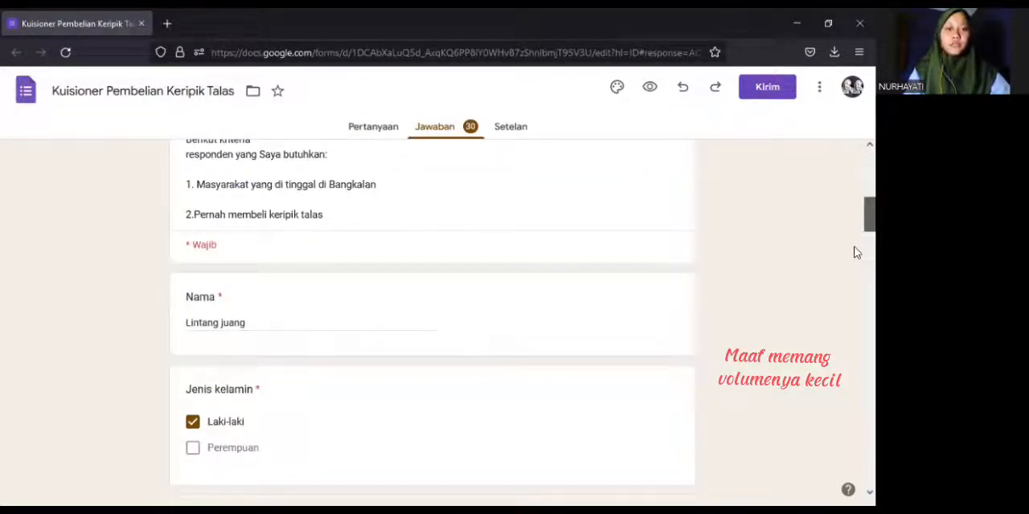
scroll(855, 257, "down", 2)
scroll(855, 273, "down", 4)
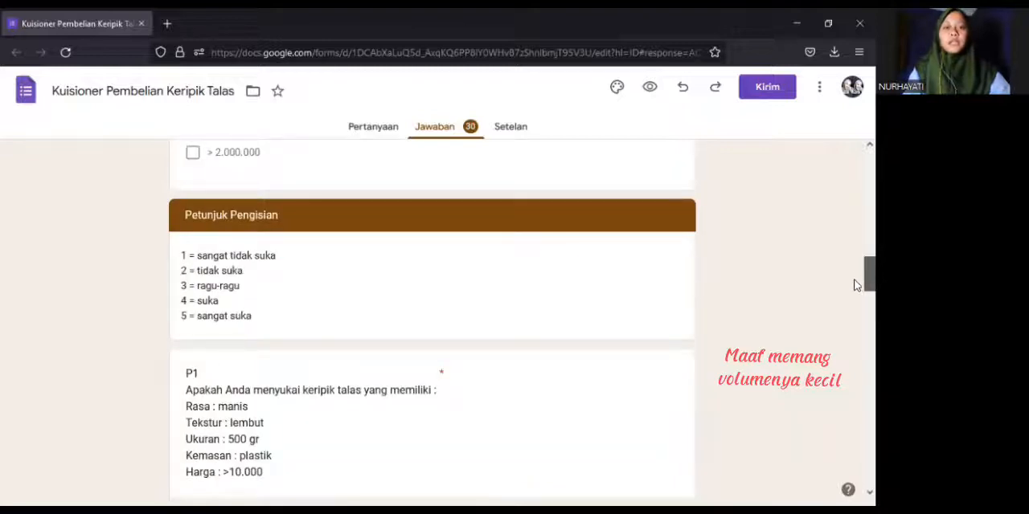
scroll(855, 289, "down", 2)
left_click_drag(855, 280, 854, 339)
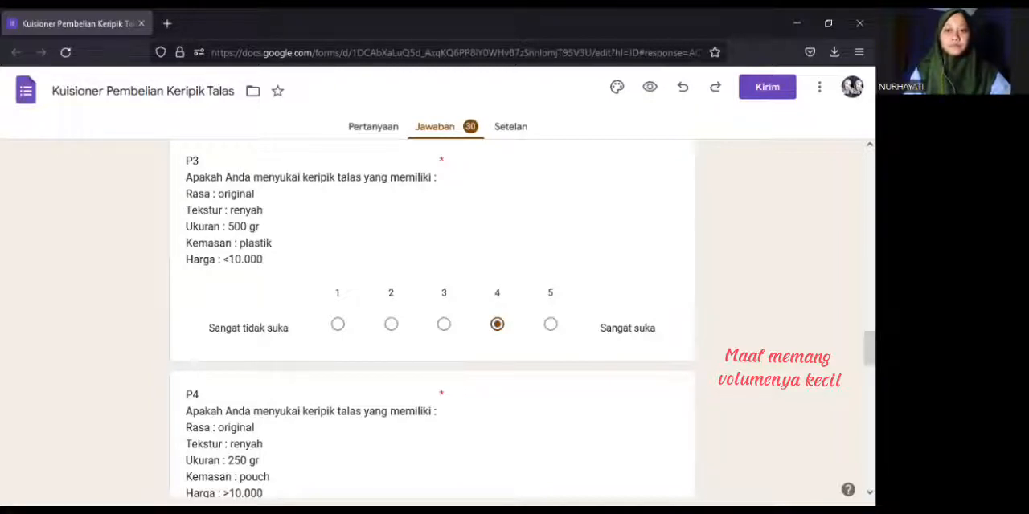
Switch to the data_responden_talas workbook in Excel and examine the p1 to p8 columns, the rating criteria and the respondent rows
key("alt+Tab")
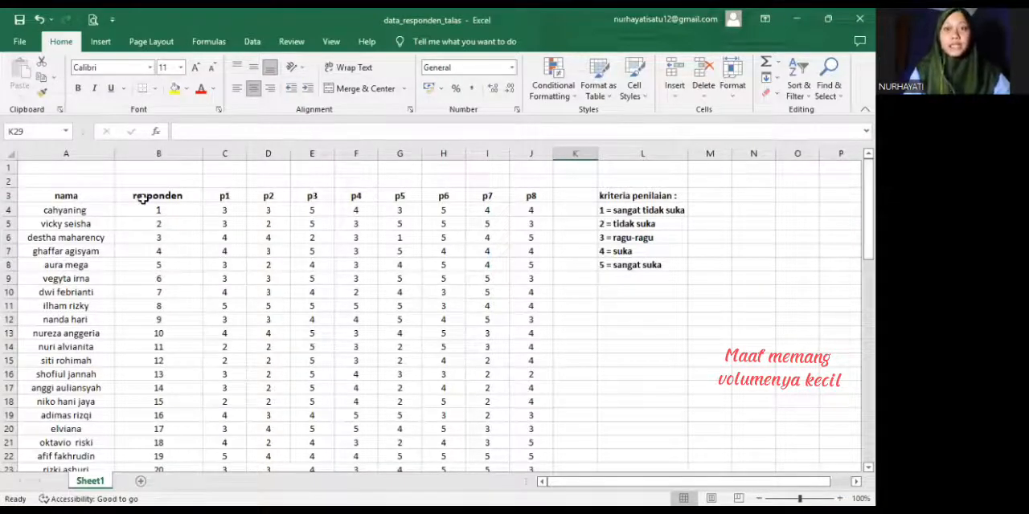
left_click(227, 196)
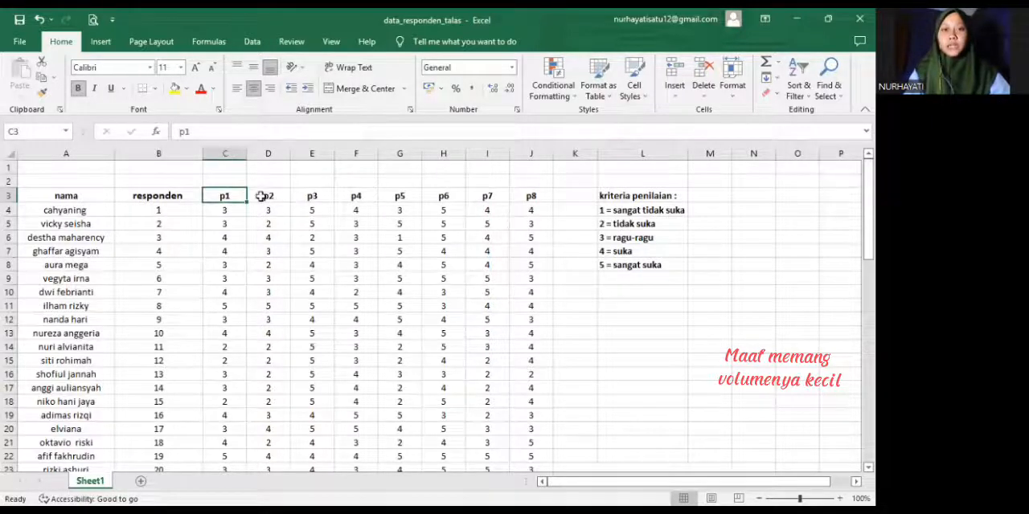
key("Right")
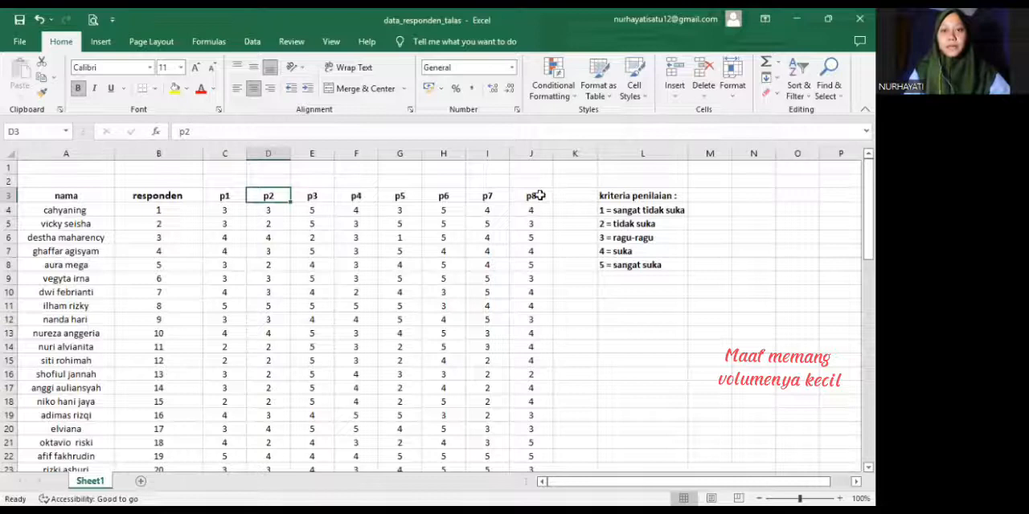
left_click(539, 195)
left_click(672, 197)
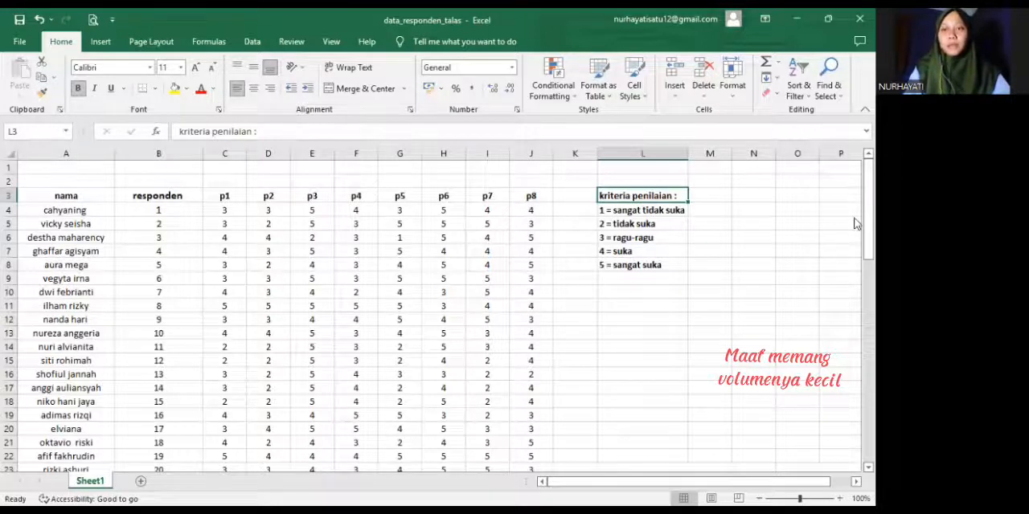
left_click_drag(865, 237, 865, 305)
scroll(416, 408, "down", 1)
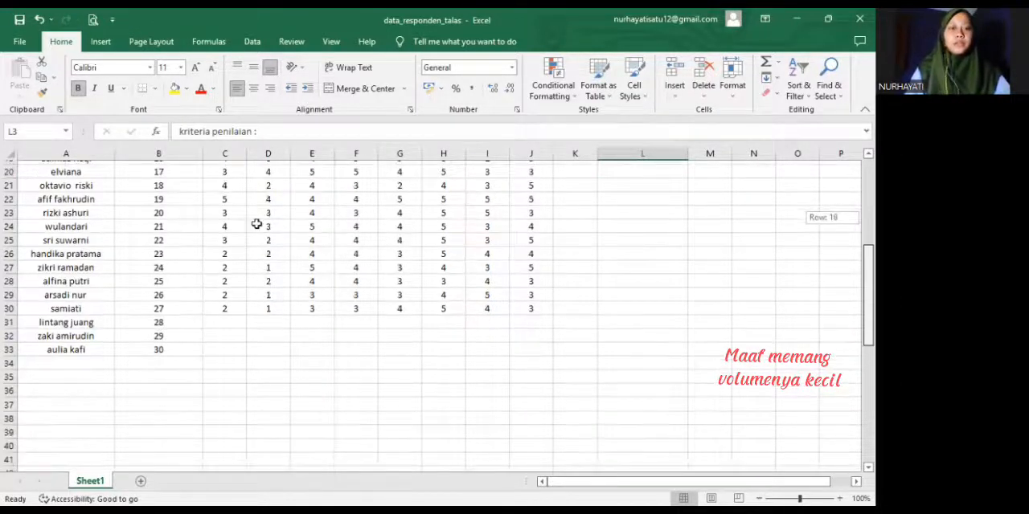
Enter respondent 28's p1 to p8 ratings in C31:J31 as 2, 2, 4, 2, 4, 5, 3, 5
scroll(161, 273, "up", 1)
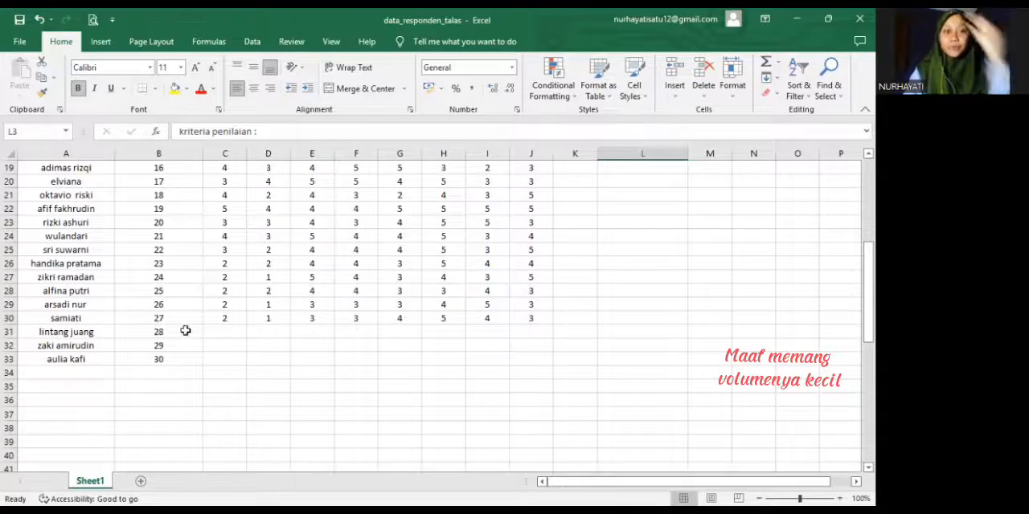
left_click(227, 333)
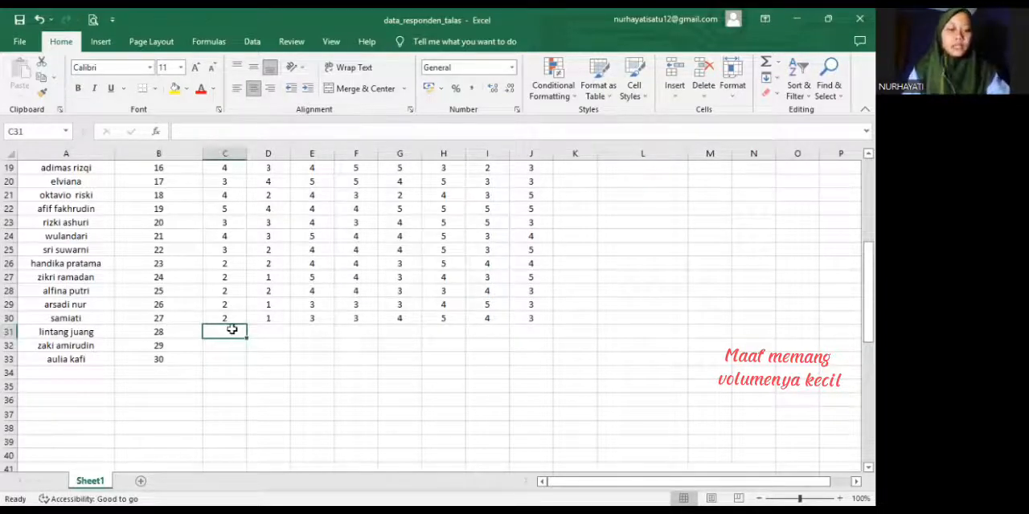
type("2")
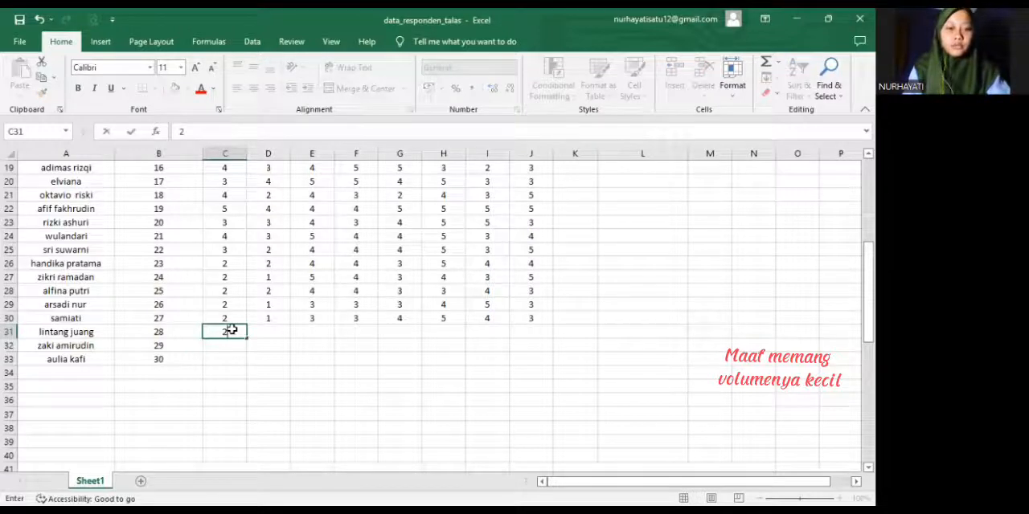
key("Tab")
type("2")
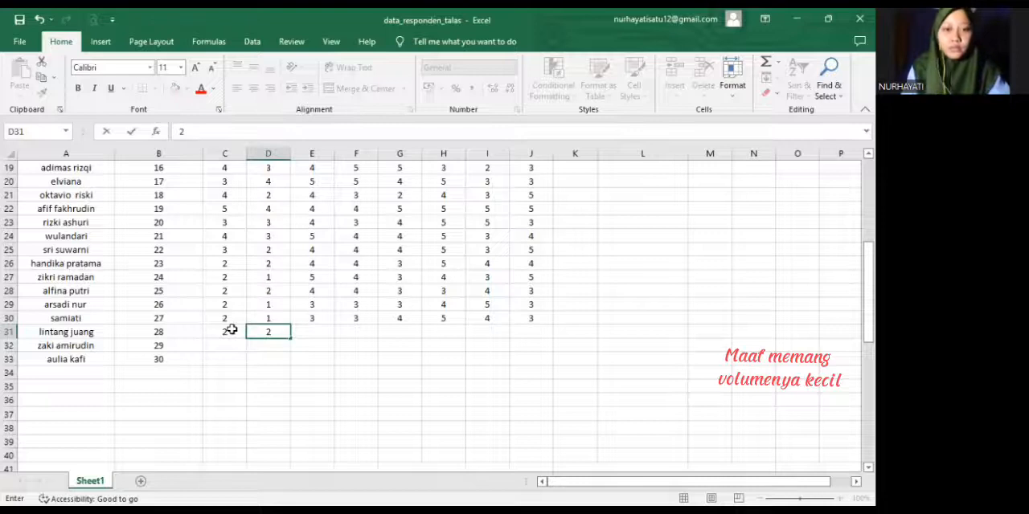
key("Tab")
type("4")
key("Tab")
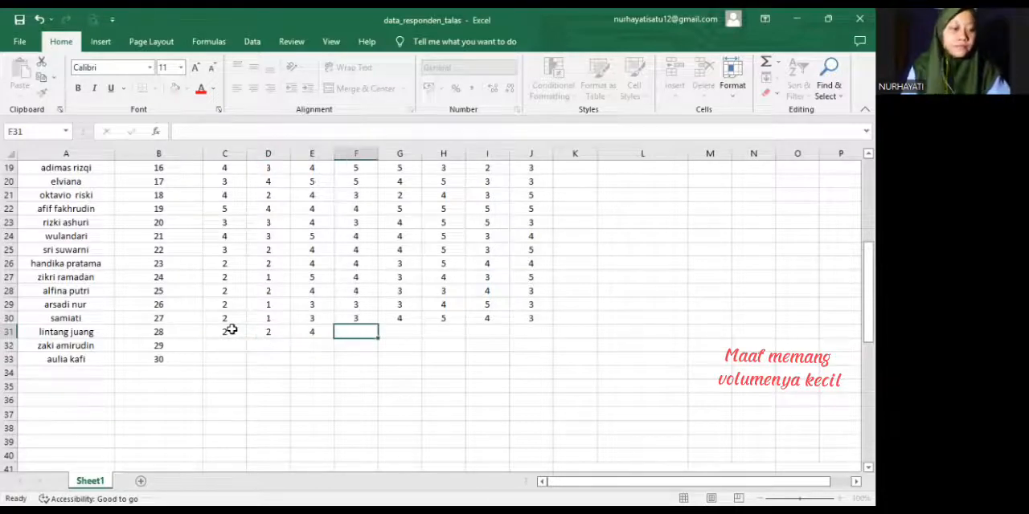
type("2")
key("Tab")
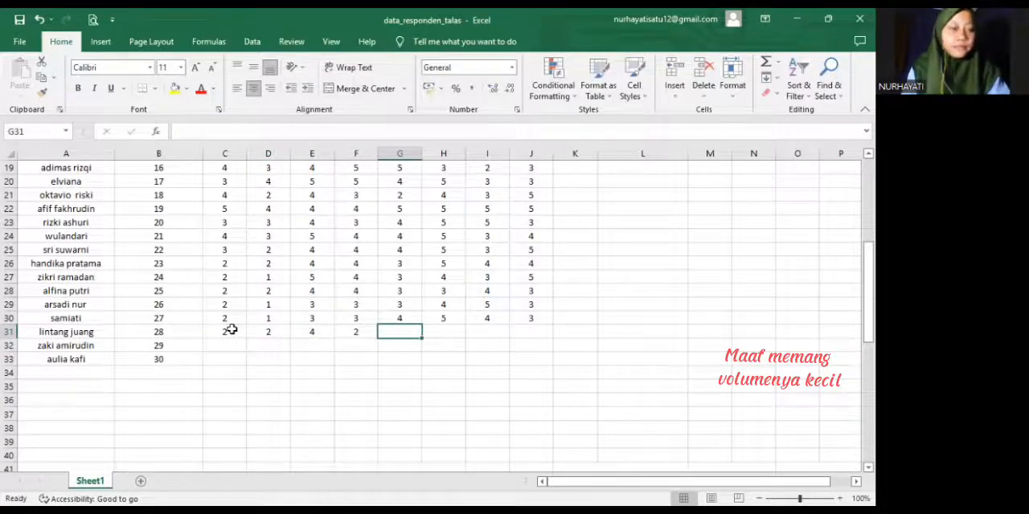
type("4")
key("Tab")
type("5")
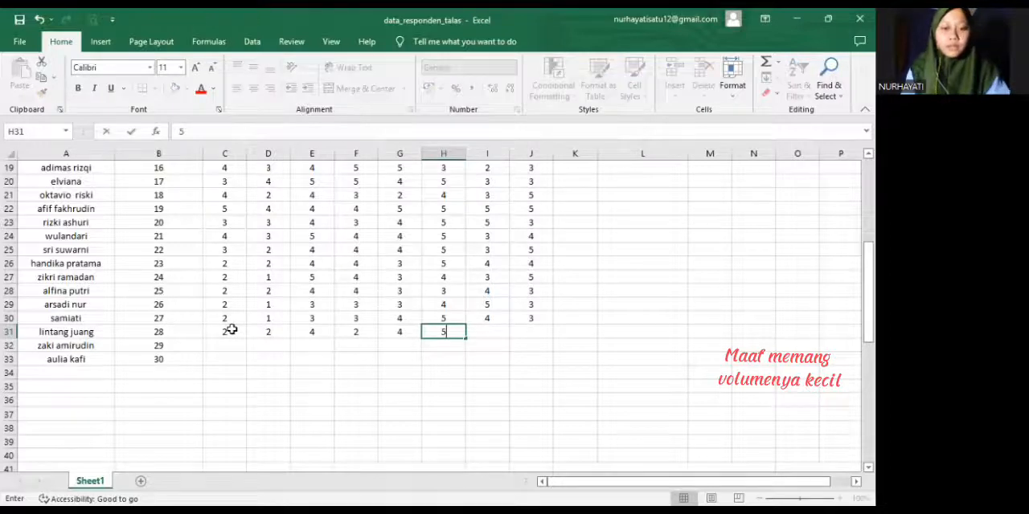
key("Tab")
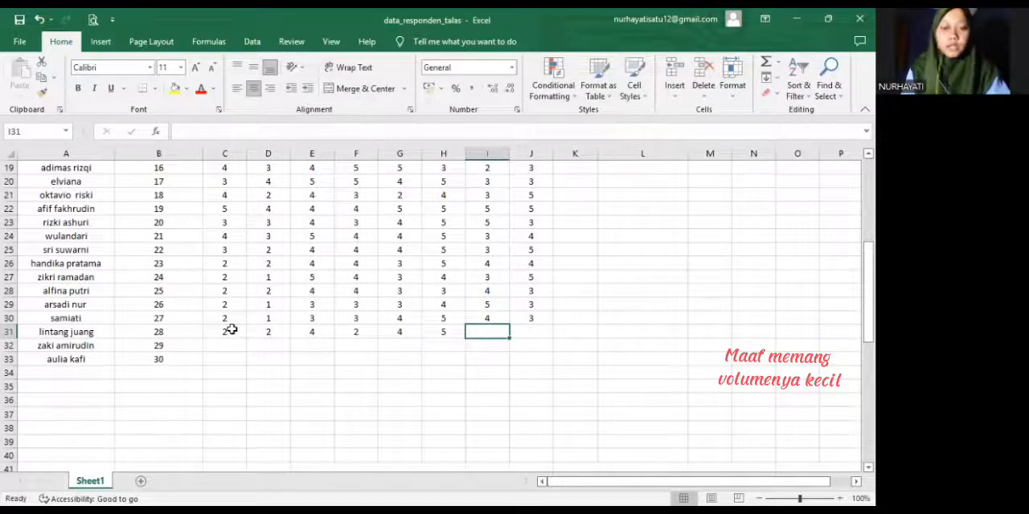
type("3")
key("Tab")
type("5")
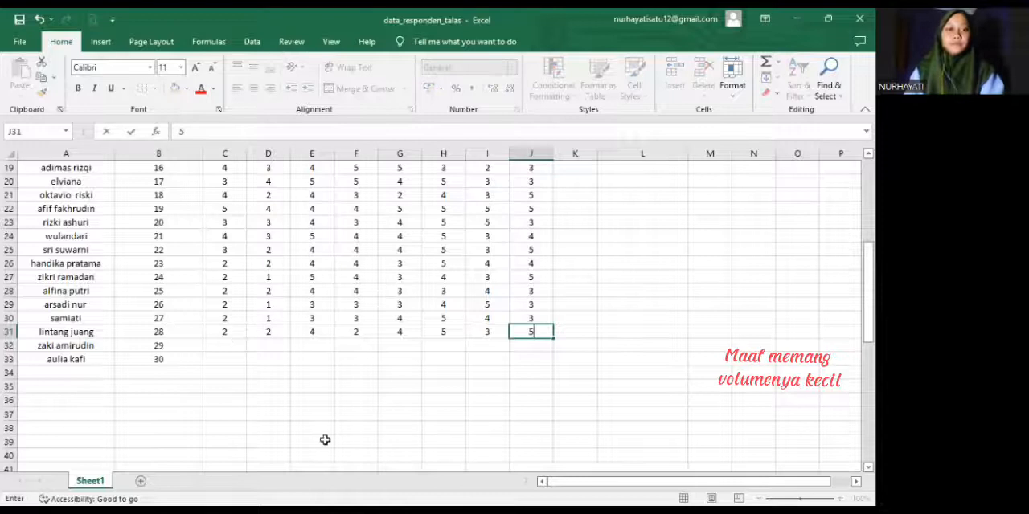
key("Return")
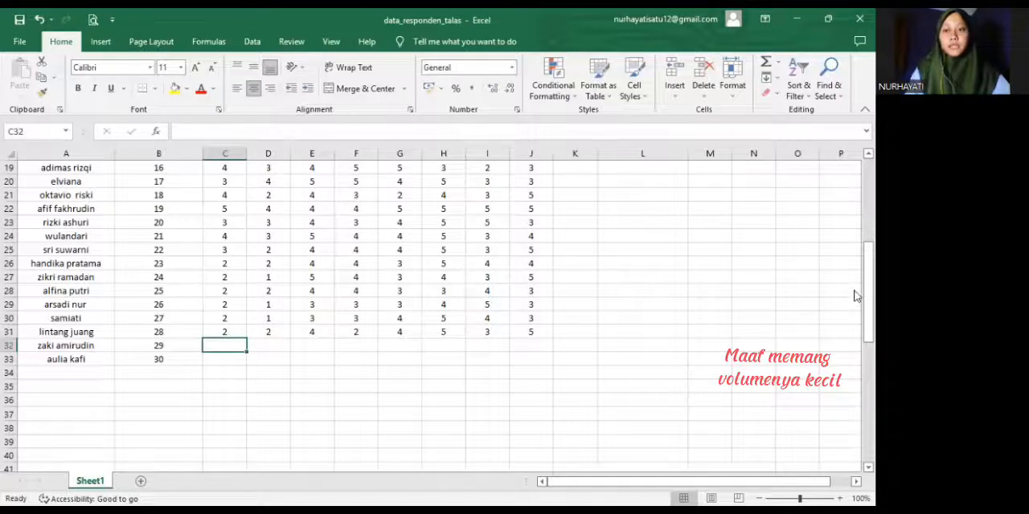
Switch to the Google Forms questionnaire, go to individual response 29 and examine its ratings for P1 to P8
key("alt+Tab")
scroll(618, 354, "up", 20)
left_click(311, 377)
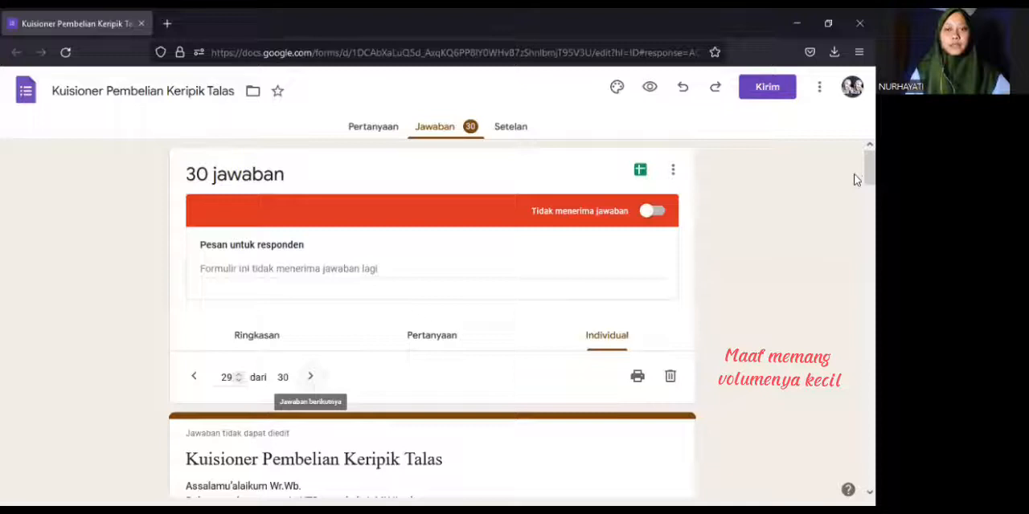
scroll(856, 211, "down", 4)
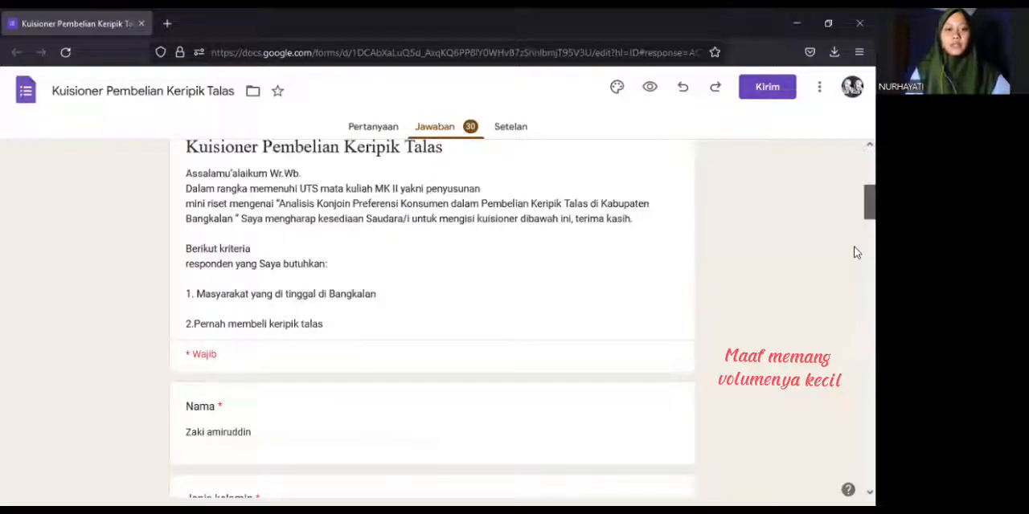
scroll(855, 265, "down", 3)
scroll(856, 297, "down", 4)
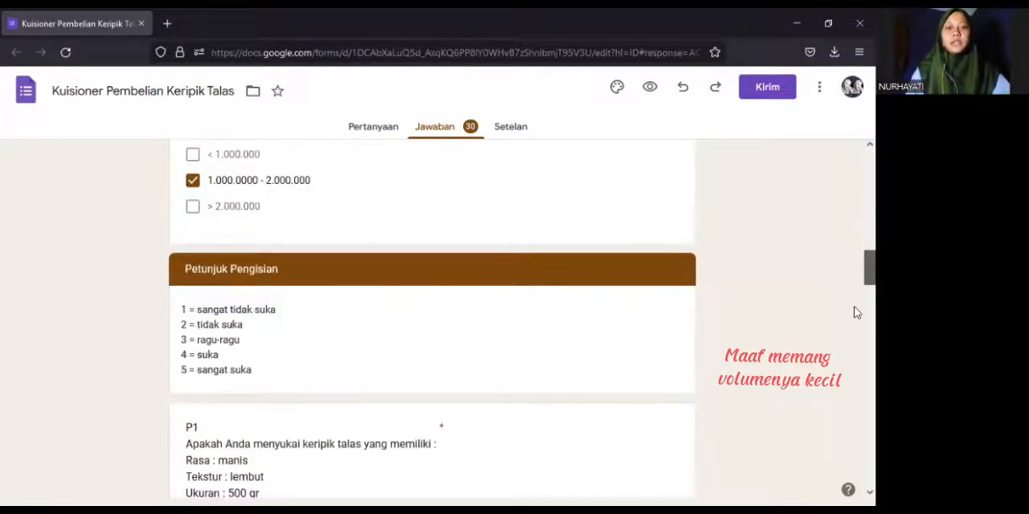
scroll(859, 317, "down", 4)
scroll(855, 346, "down", 3)
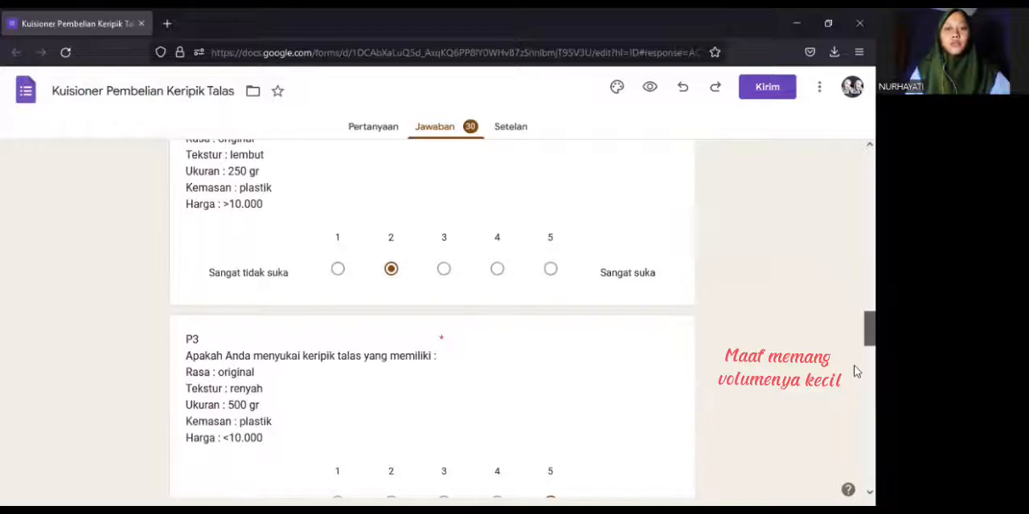
scroll(854, 373, "down", 4)
scroll(856, 392, "down", 3)
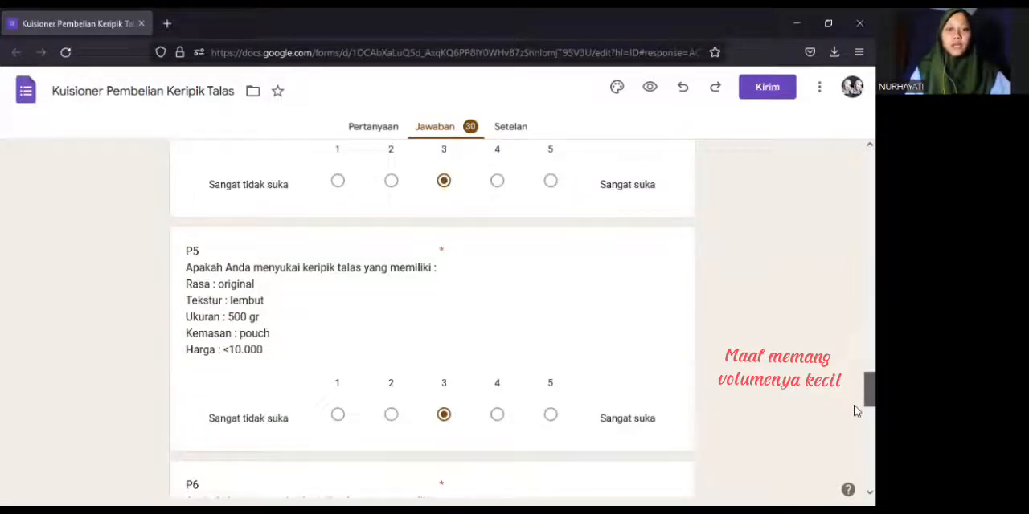
scroll(855, 410, "down", 3)
scroll(855, 426, "down", 3)
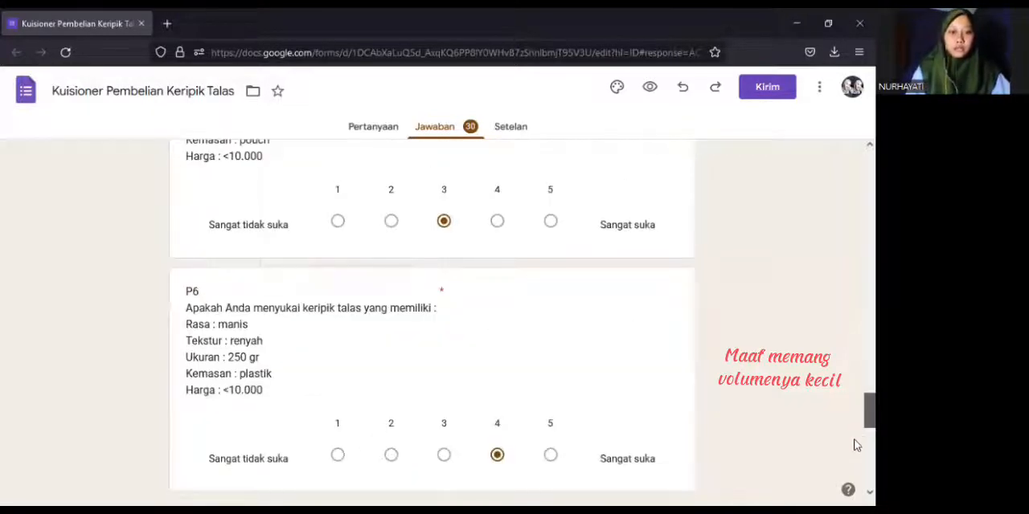
scroll(855, 448, "down", 3)
scroll(856, 474, "down", 3)
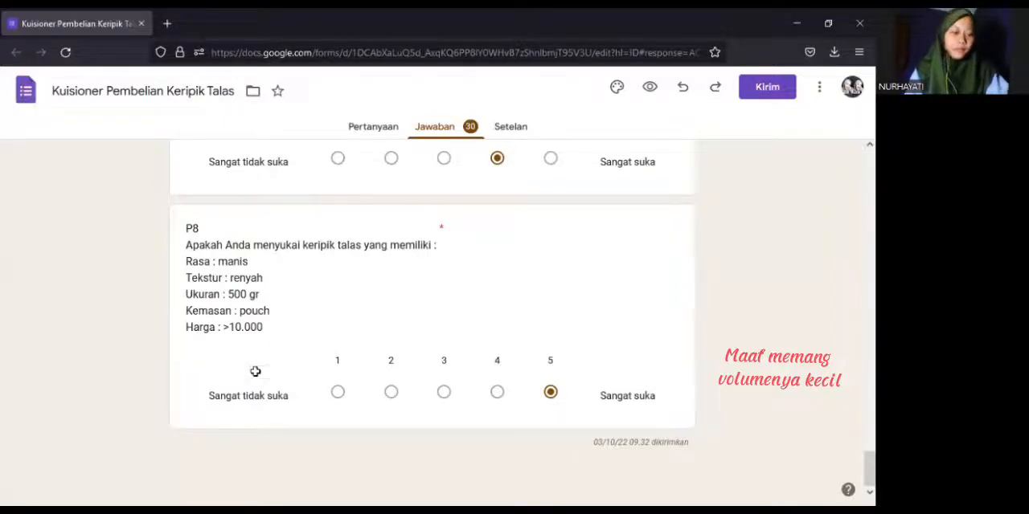
Switch back to Excel and enter respondent 29's p1 to p8 ratings in C32:J32 as 3, 2, 5, 3, 3, 4, 4, 5
key("alt+Tab")
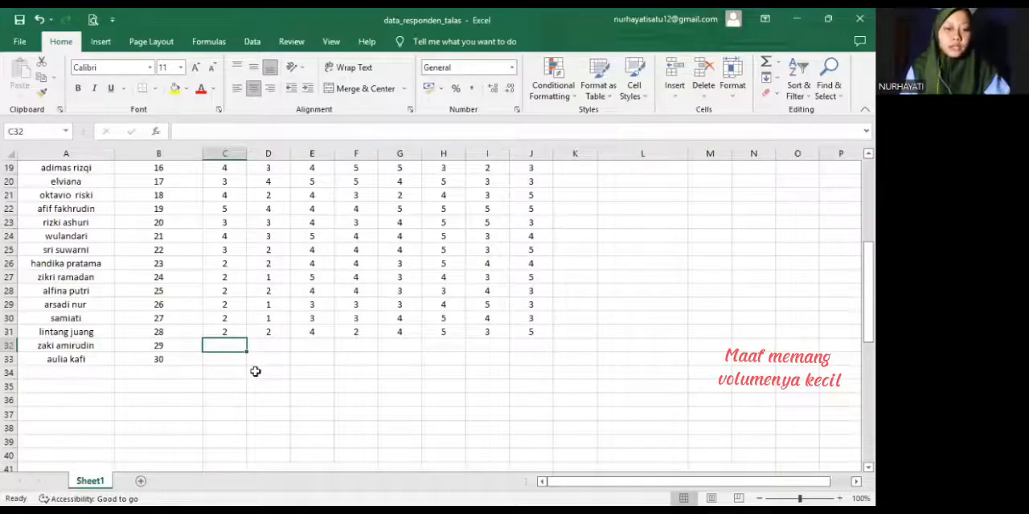
type("3")
key("Tab")
type("2")
key("Tab")
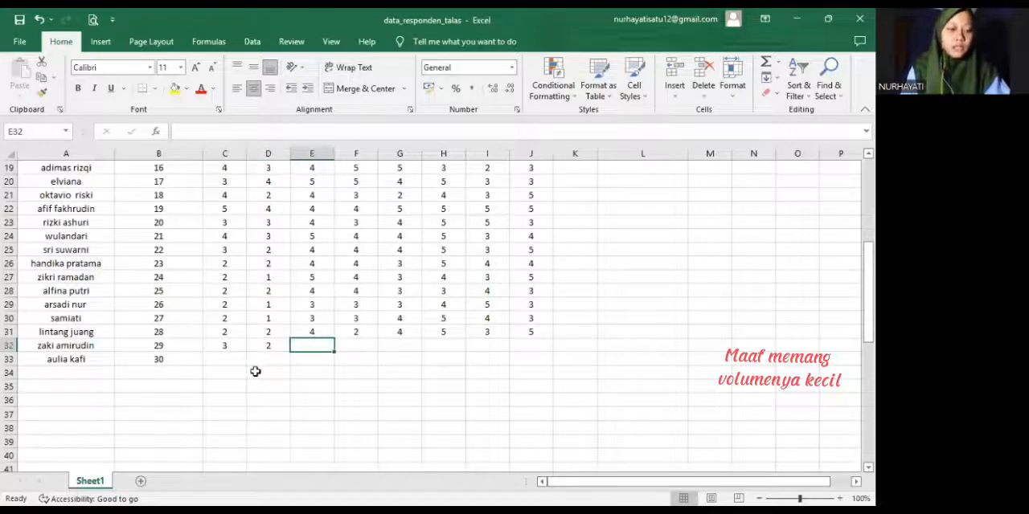
type("5")
key("Tab")
type("3")
key("Tab")
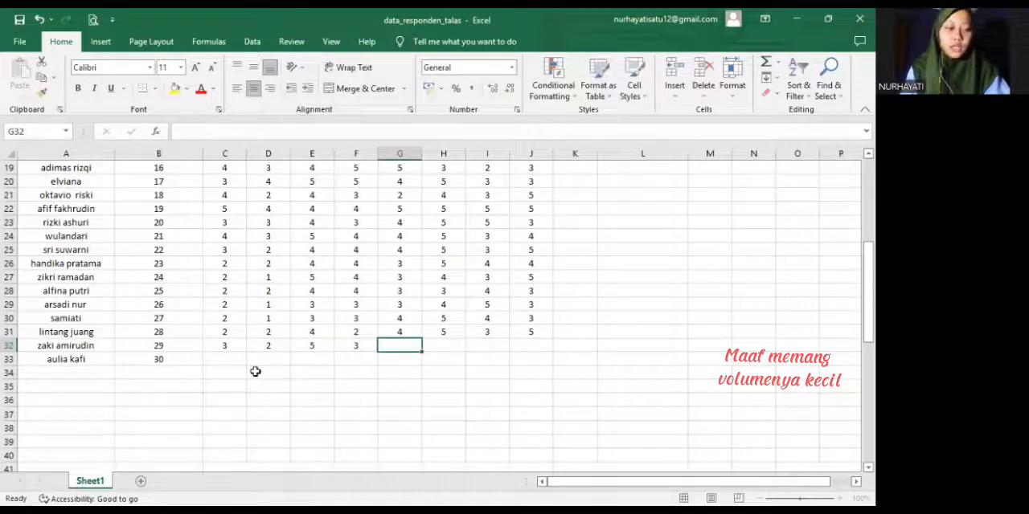
type("3")
key("Tab")
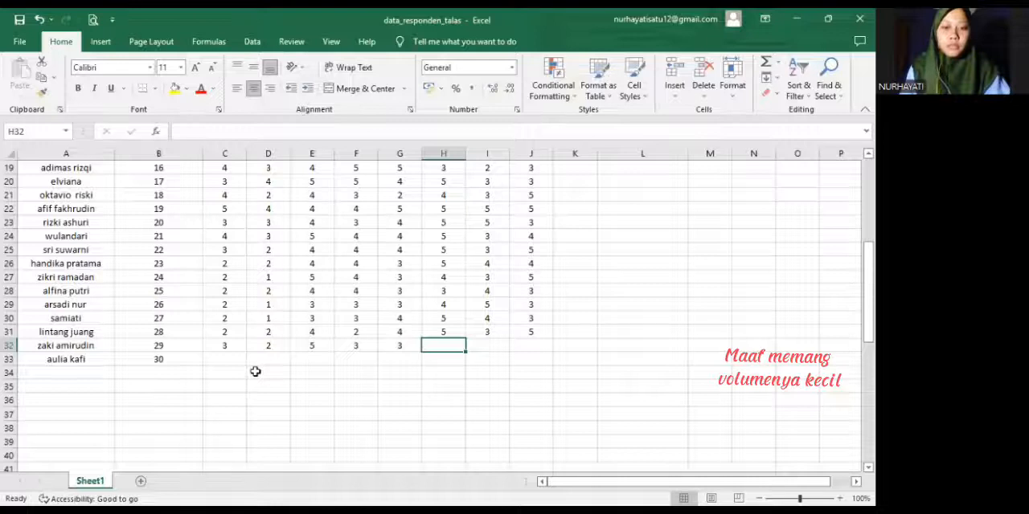
type("4")
key("Tab")
type("4")
key("Tab")
type("5")
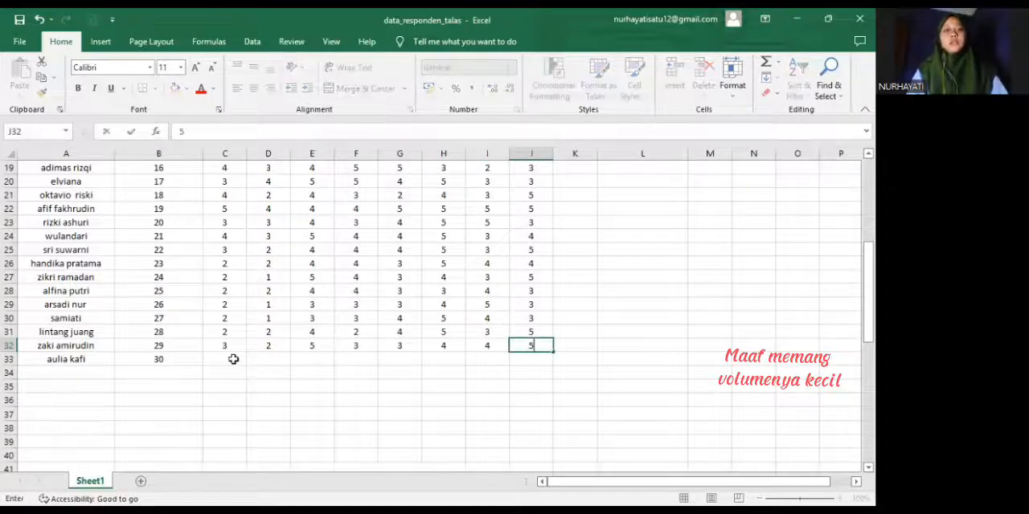
key("Return")
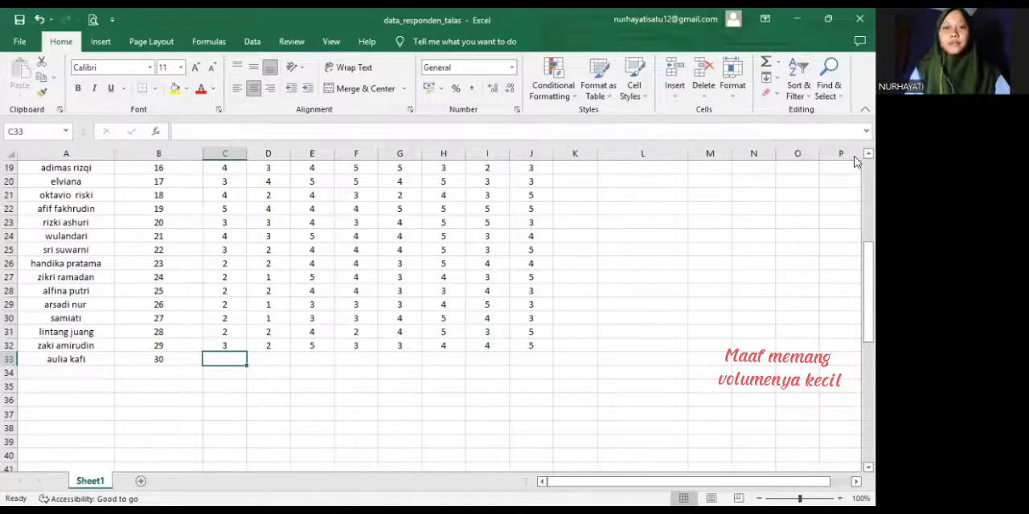
Switch to the Google Forms questionnaire, go to individual response 30 and examine its ratings for P1 to P8
key("alt+Tab")
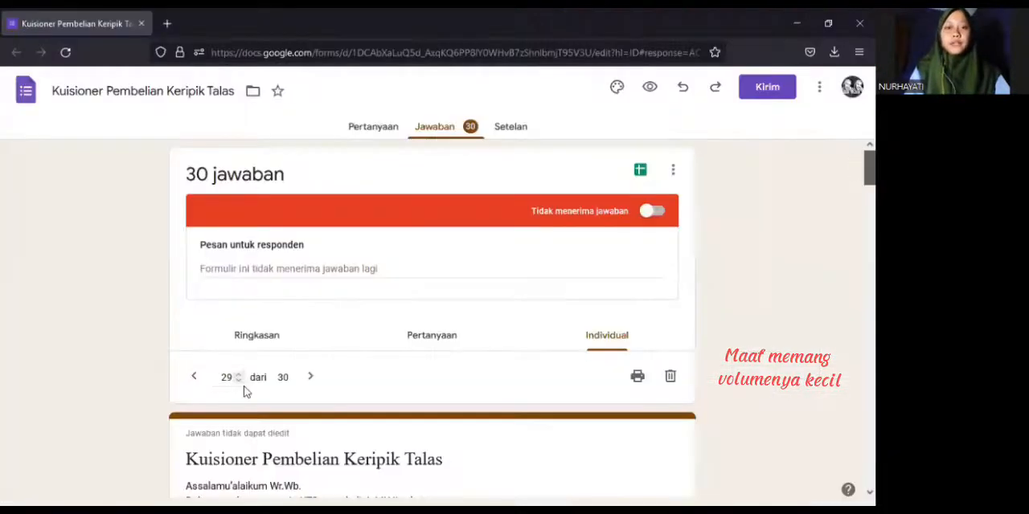
left_click(310, 377)
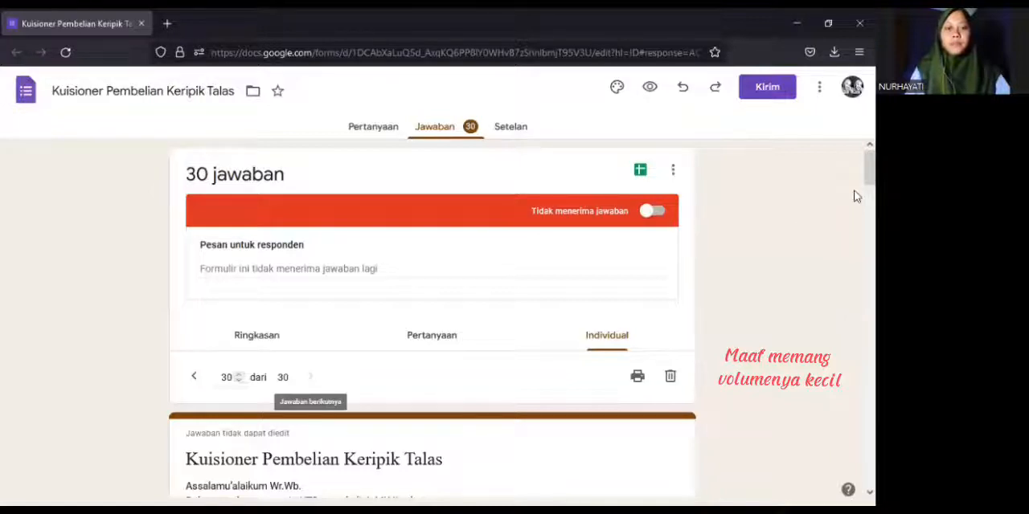
scroll(855, 257, "down", 5)
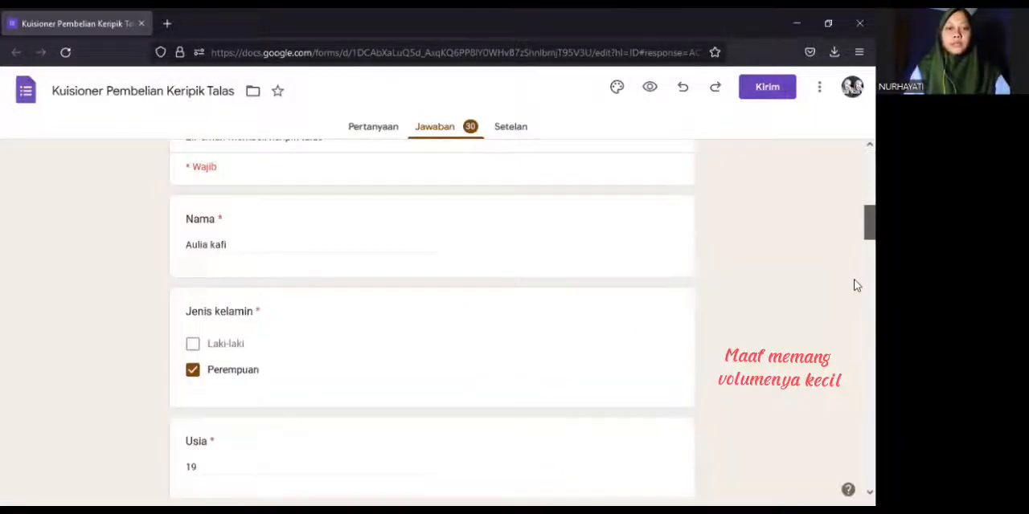
scroll(855, 298, "down", 4)
scroll(855, 326, "down", 2)
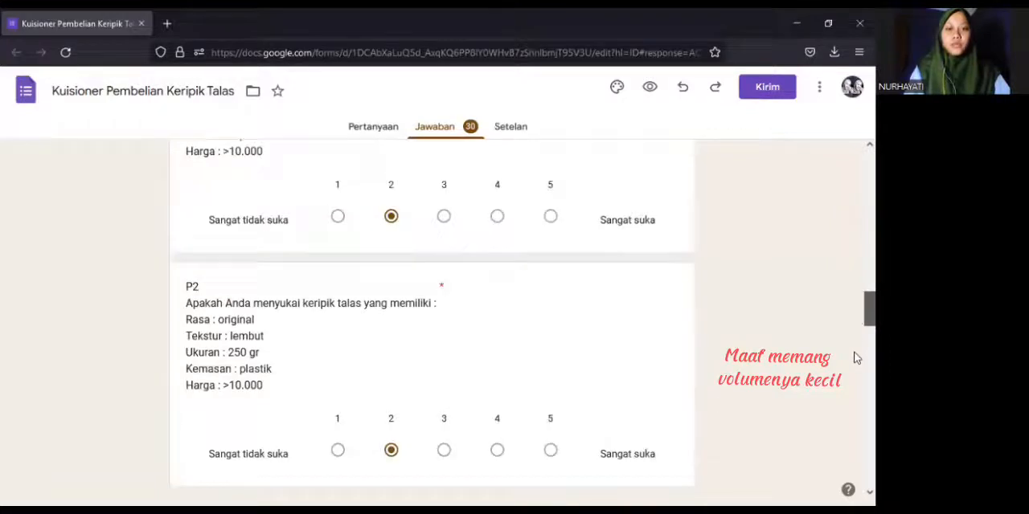
scroll(855, 370, "down", 3)
scroll(855, 398, "down", 4)
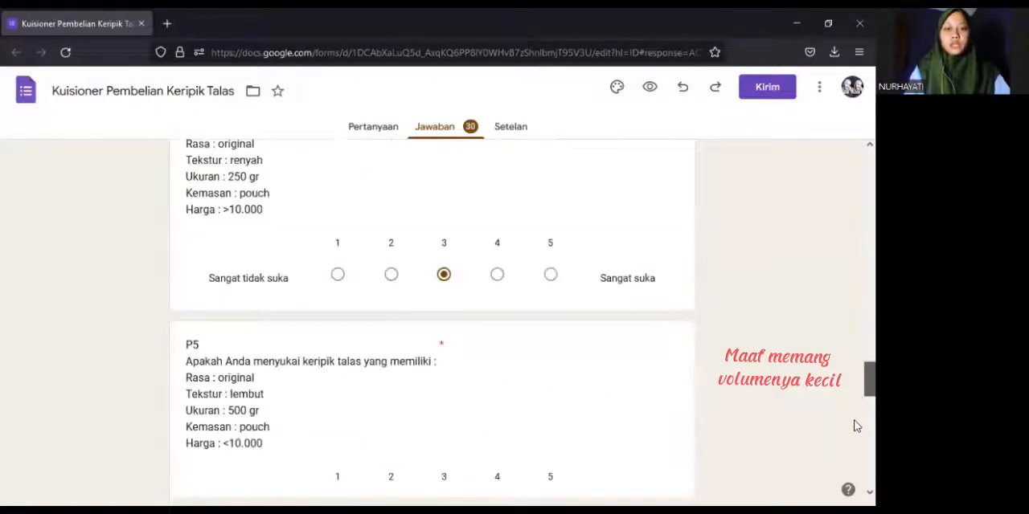
scroll(855, 434, "down", 4)
scroll(857, 464, "down", 5)
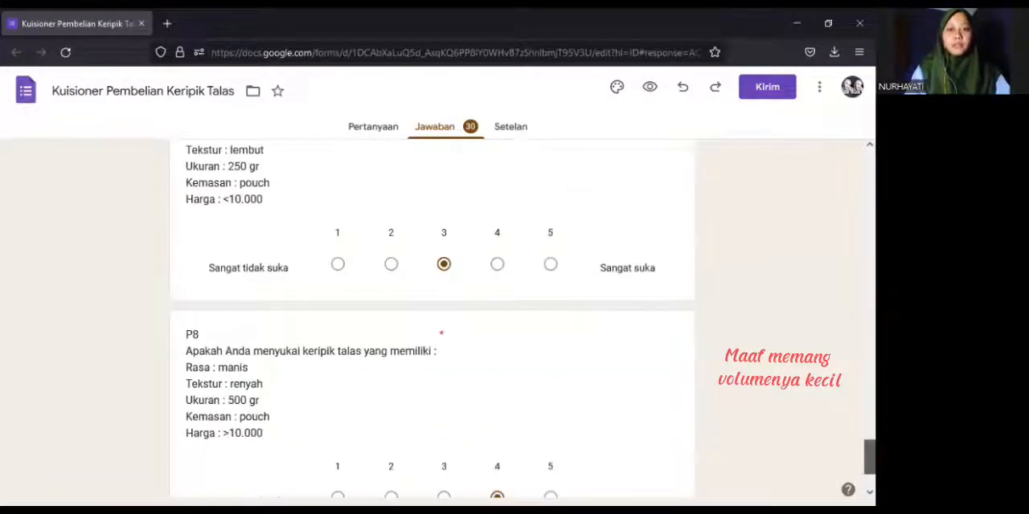
scroll(857, 482, "down", 2)
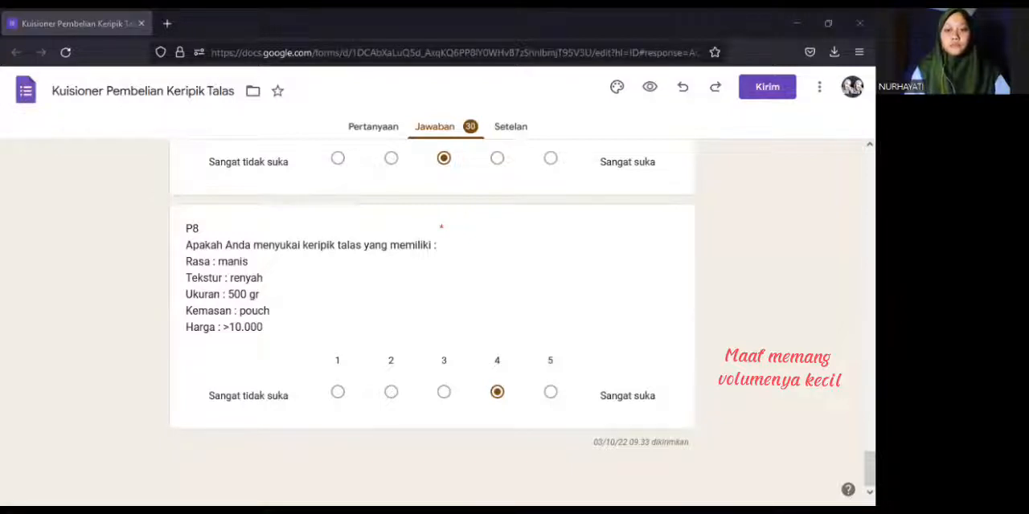
Switch back to Excel and enter respondent 30's p1 to p8 ratings in C33:J33 as 2, 2, 2, 3, 3, 4, 3, 4
key("alt+Tab")
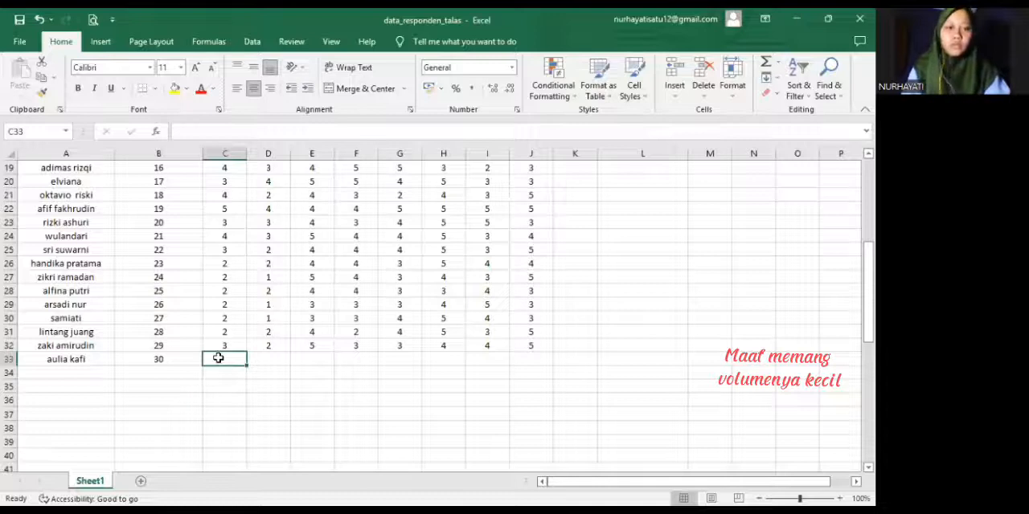
type("2")
key("Tab")
type("2")
key("Tab")
type("2")
key("Tab")
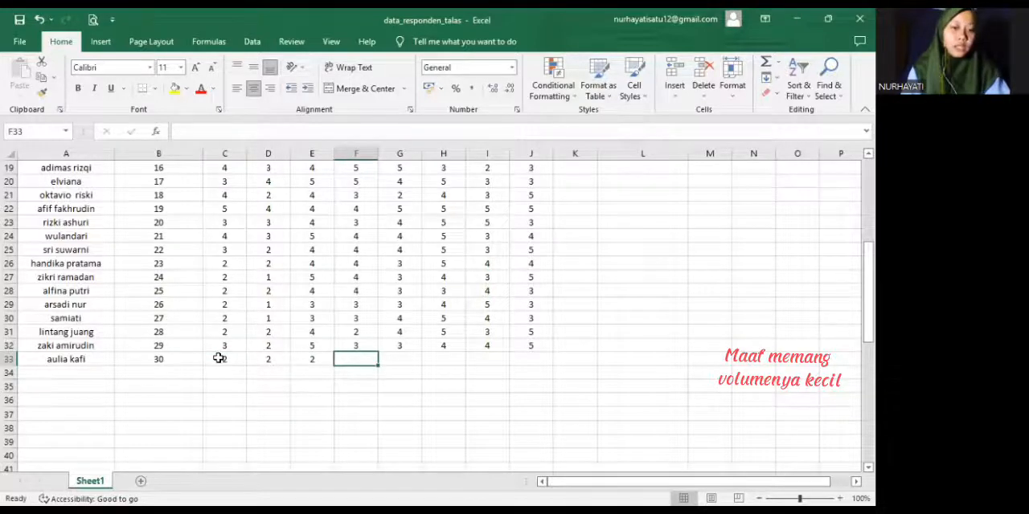
type("3")
key("Tab")
type("3")
key("Tab")
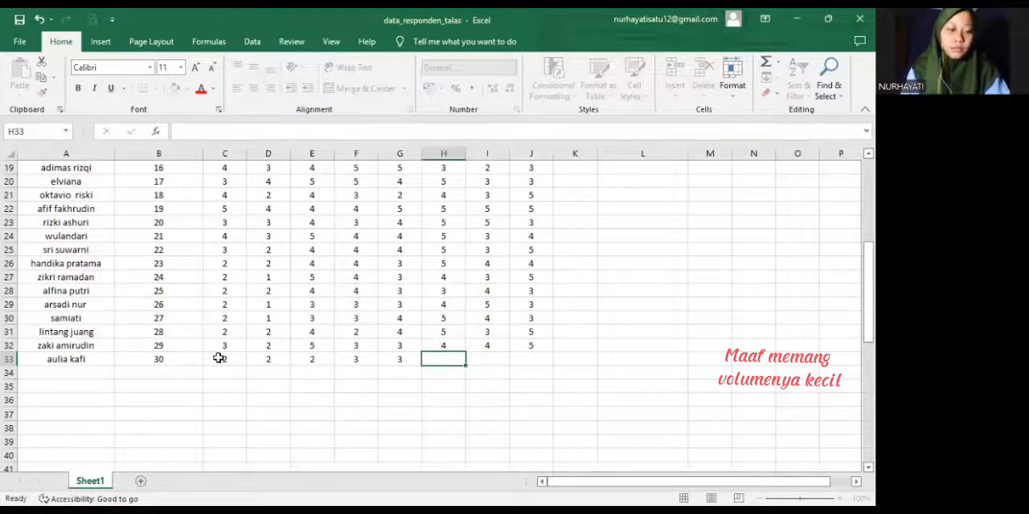
type("4")
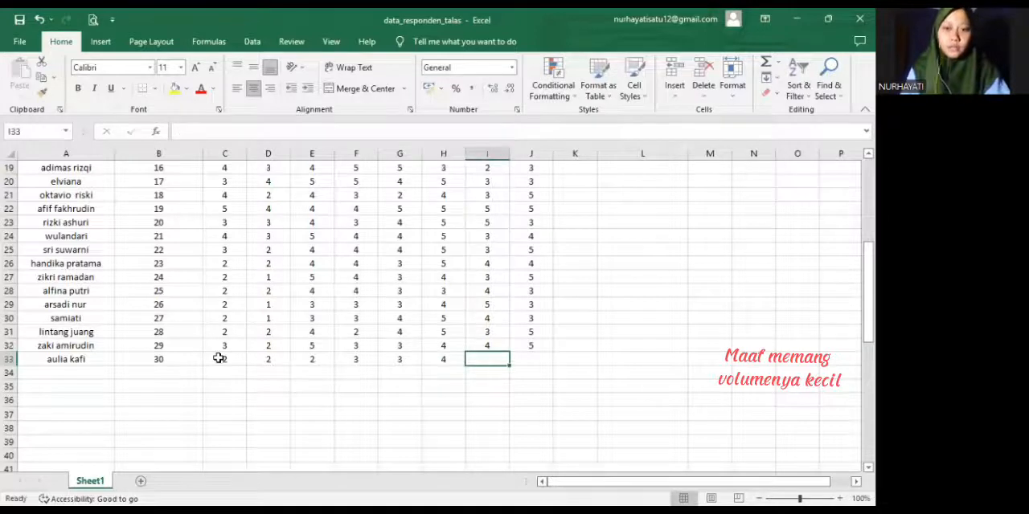
type("3")
key("Tab")
type("4")
key("ctrl+Return")
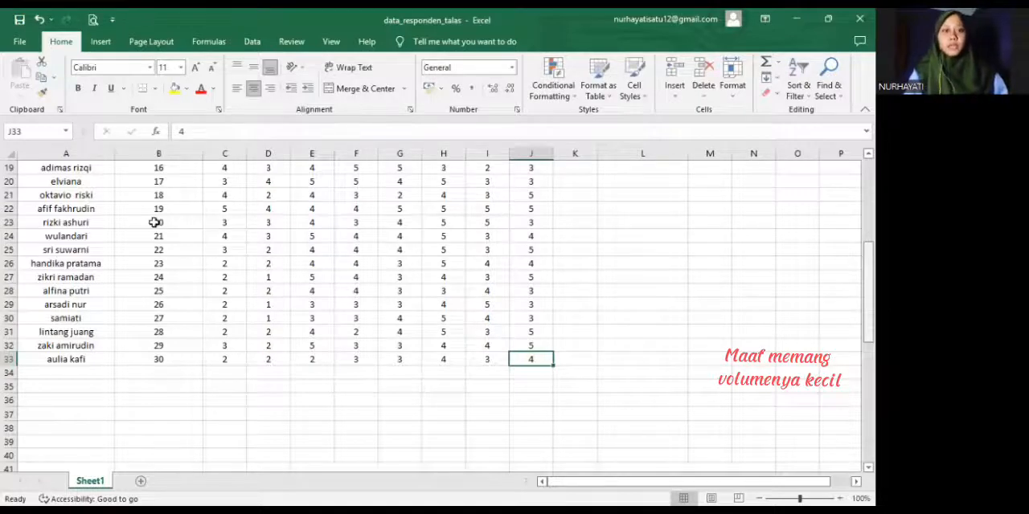
Copy the respondent numbers and p1 to p8 ratings in B4:J33 and paste them into the empty dataset in SPSS
scroll(187, 216, "up", 6)
left_click(187, 215)
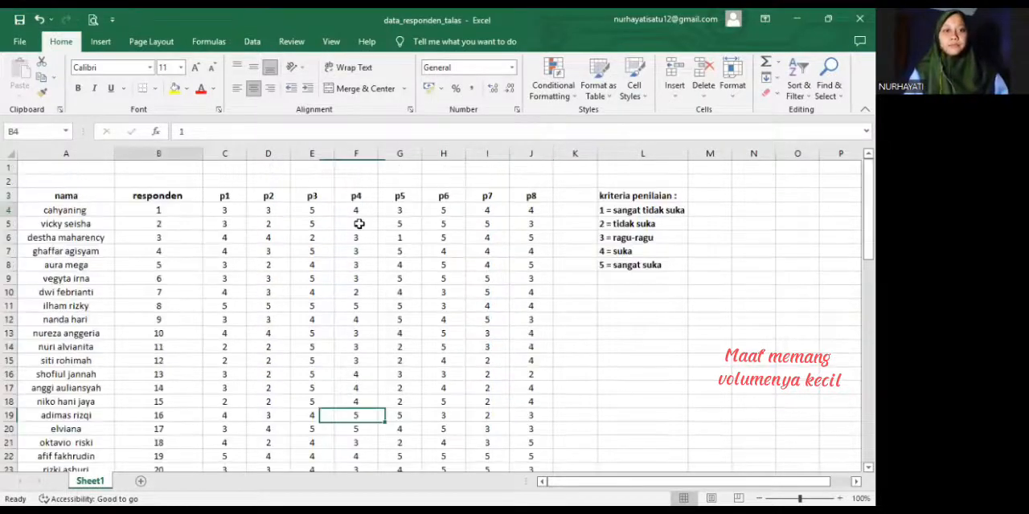
left_click(510, 281, "shift")
left_click(551, 459, "shift")
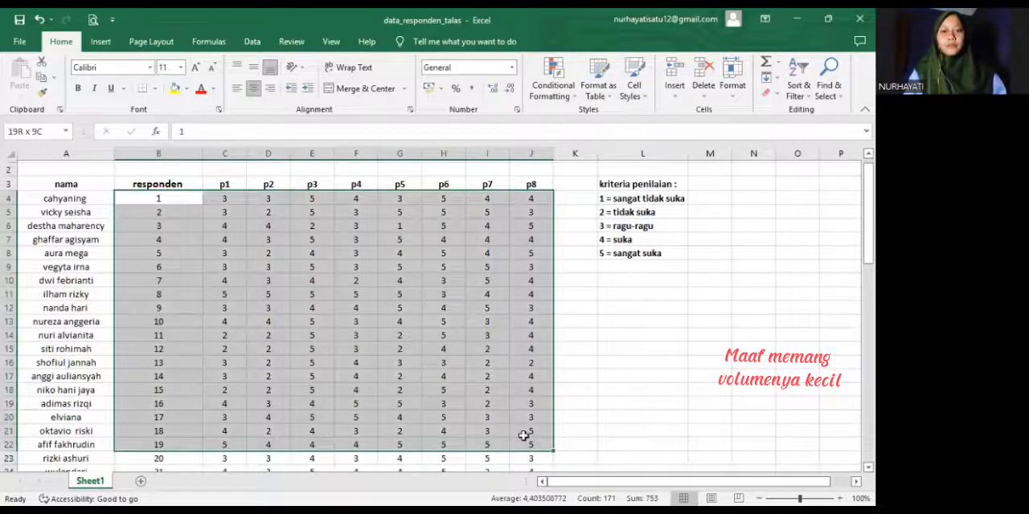
key("ctrl+shift+Down")
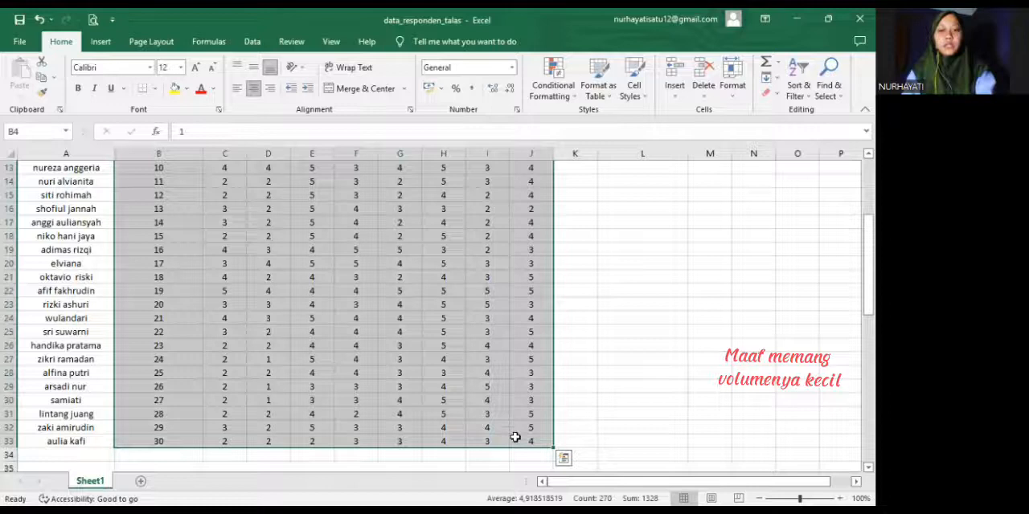
key("ctrl+c")
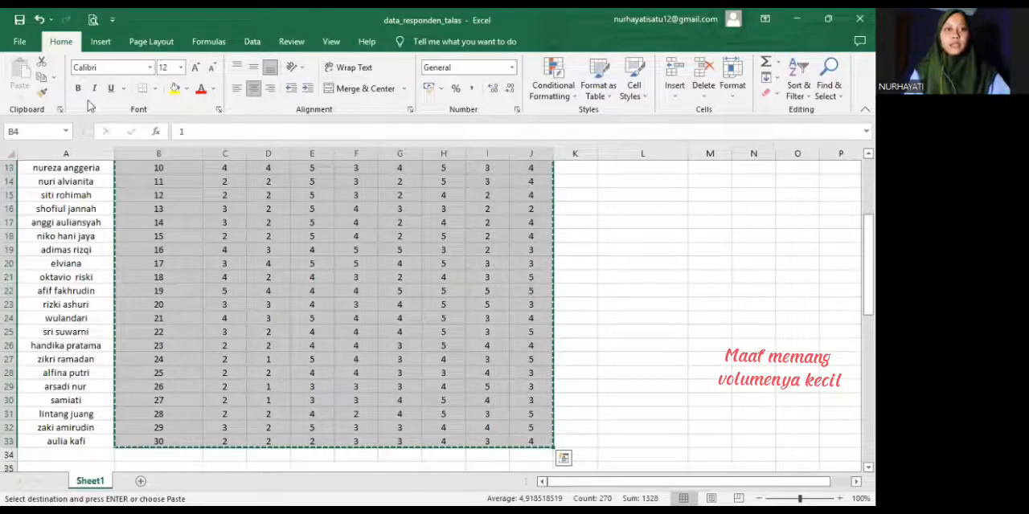
key("alt+Tab")
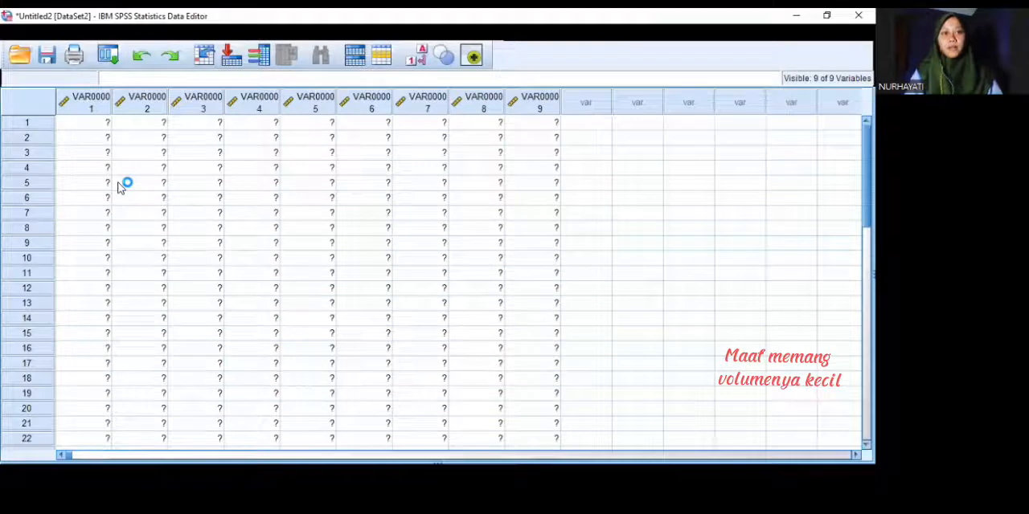
Rename the first variable of the pasted dataset as responden
left_click(93, 476)
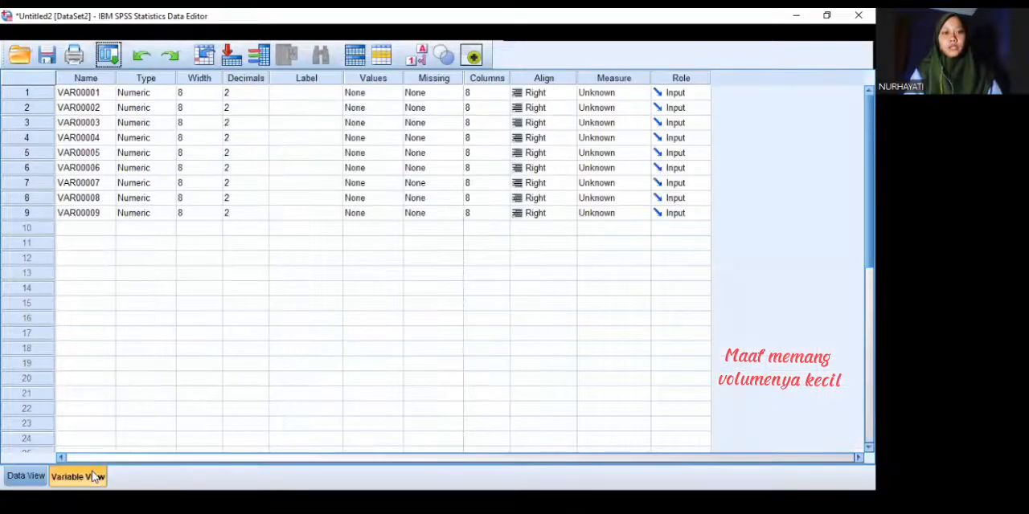
left_click(101, 93)
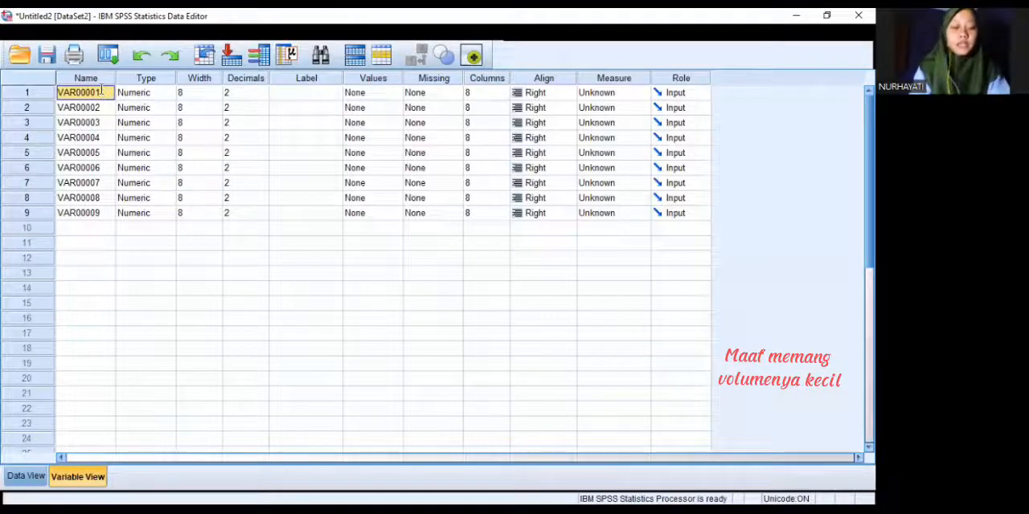
type("responden")
key("Return")
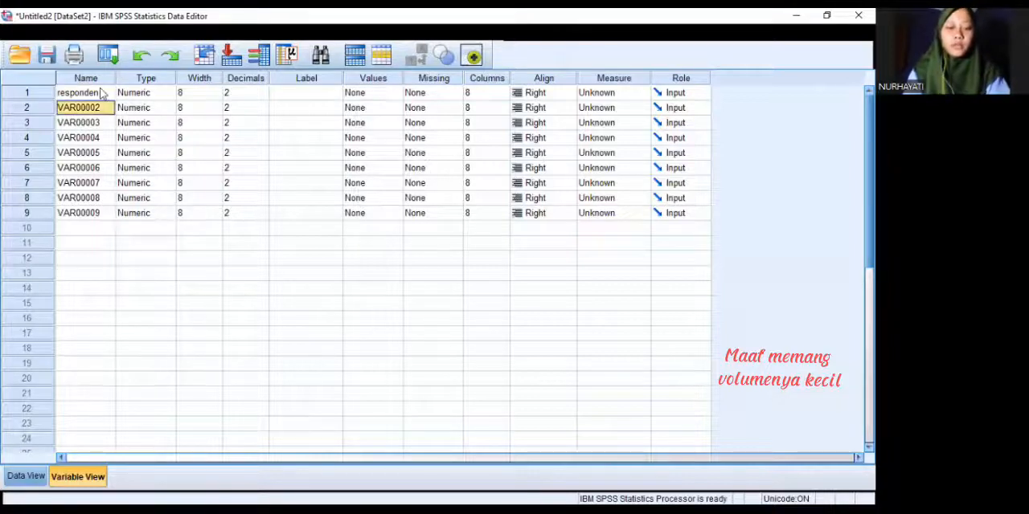
Rename the second to fifth variables as p1, p2, p3 and p4
type("p1")
key("Return")
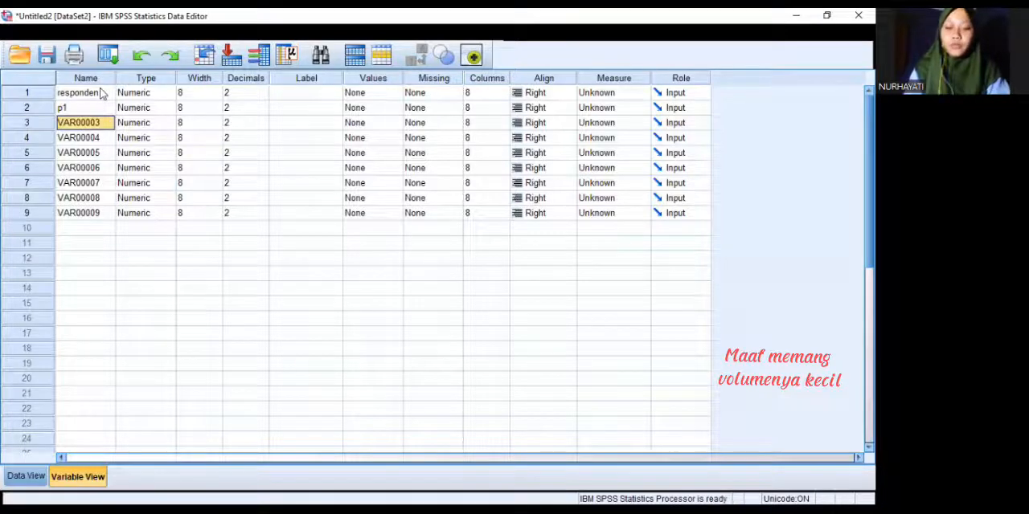
type("p2")
key("Return")
type("p3")
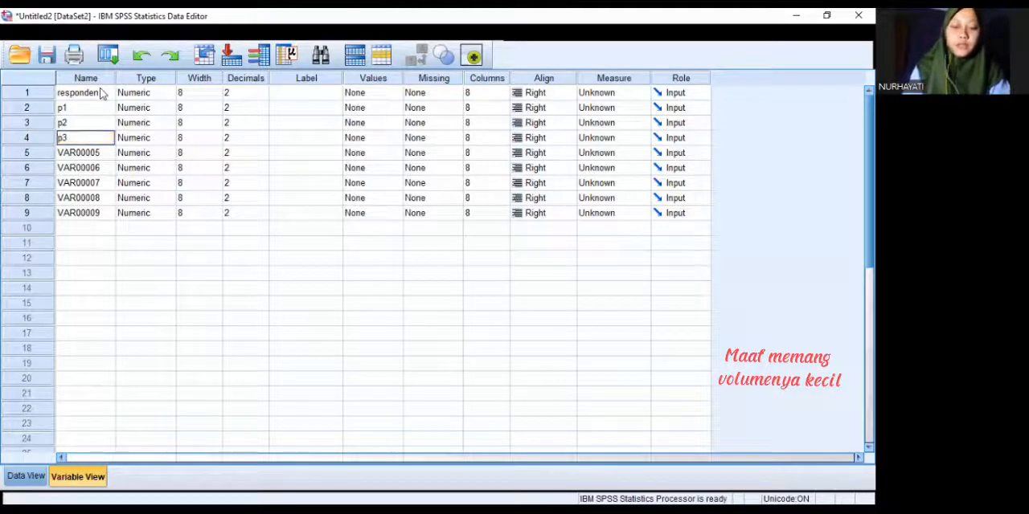
key("Return")
type("p4")
key("Return")
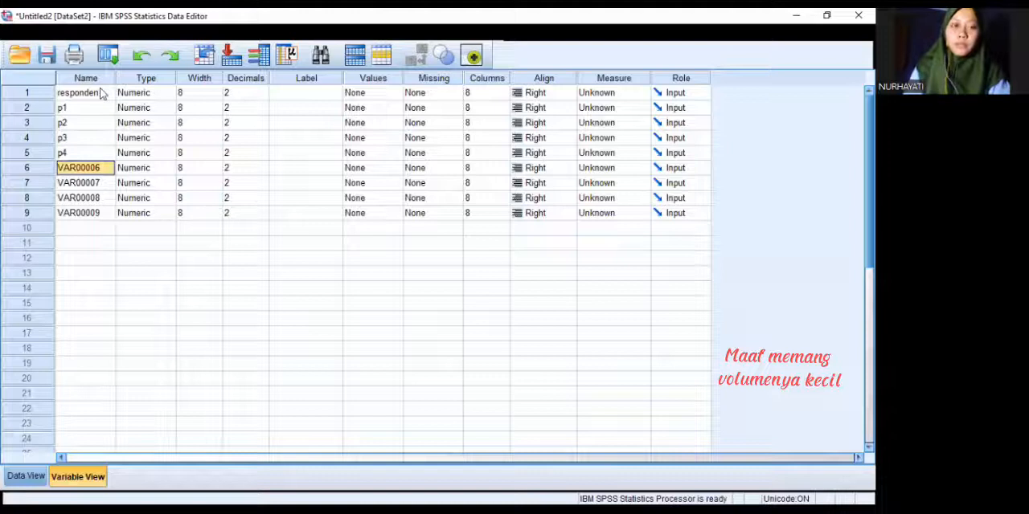
Rename the sixth to ninth variables as p5, p6, p7 and p8
type("p5")
key("Return")
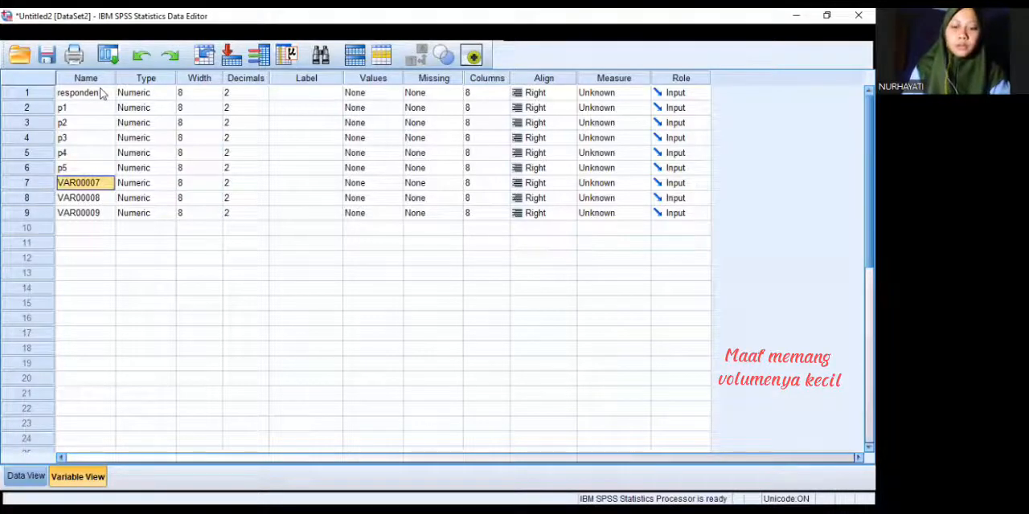
type("p6")
key("Return")
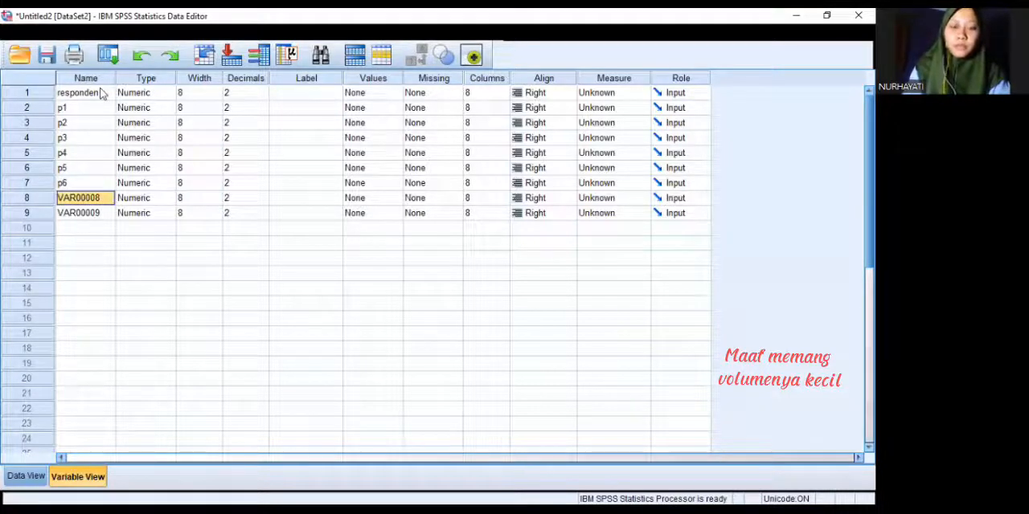
type("p7")
key("Return")
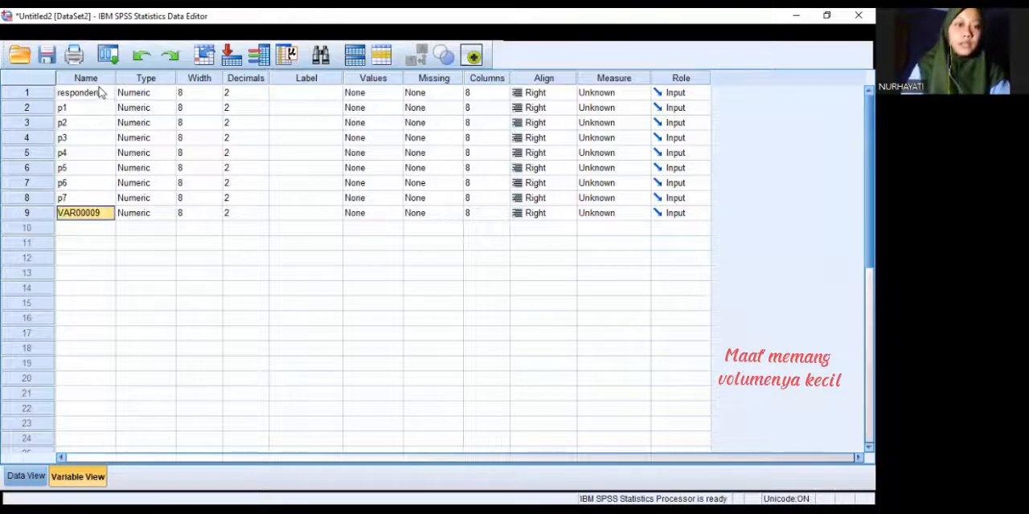
type("p8")
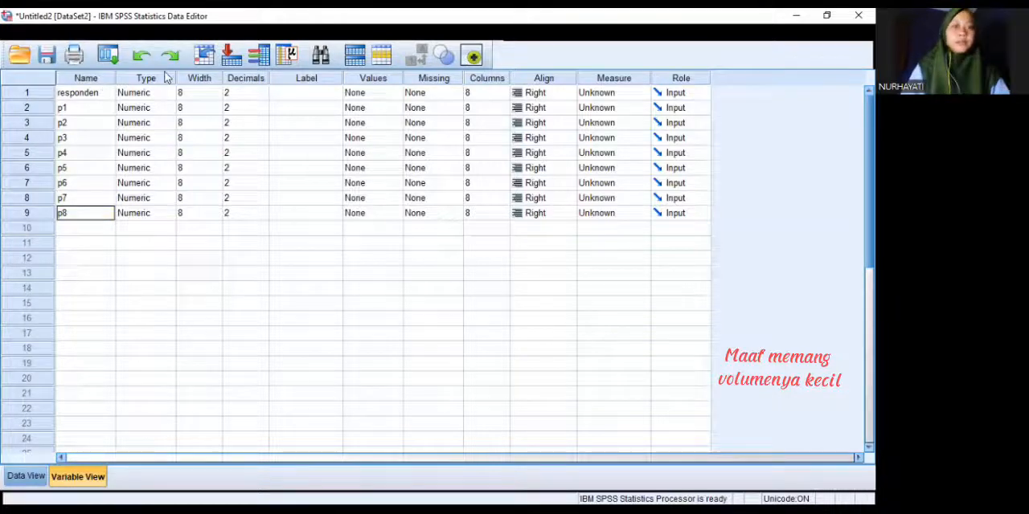
Set the decimals of responden and p1 to p8 to 0, and check the pasted rows in the data grid
left_click(247, 93)
key("BackSpace")
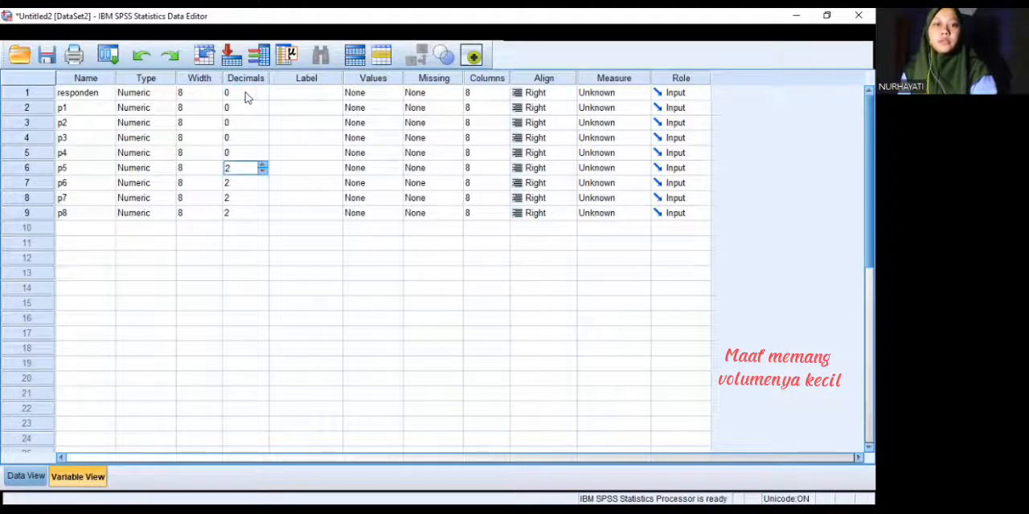
type("0")
key("Down")
type("0")
key("Down")
type("0")
key("Down")
key("Down")
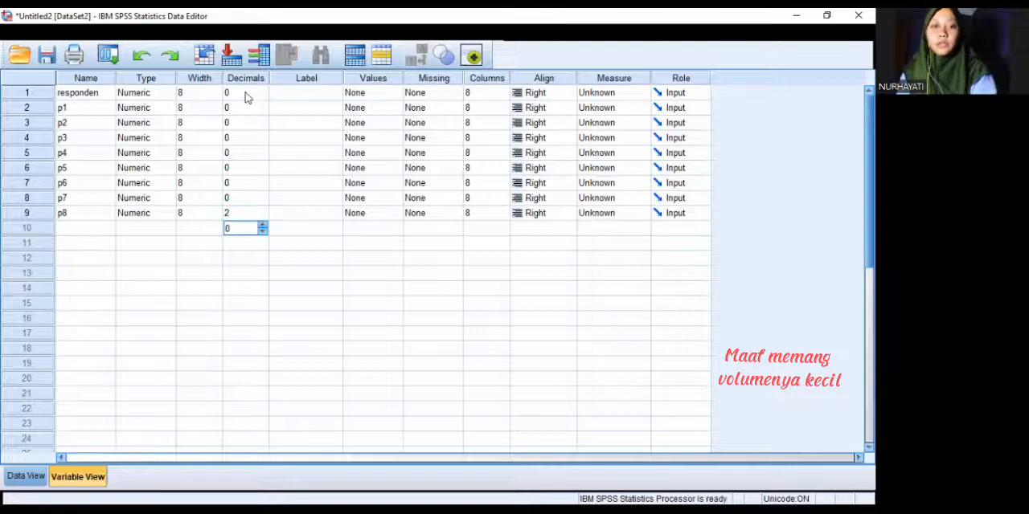
key("Up")
type("0")
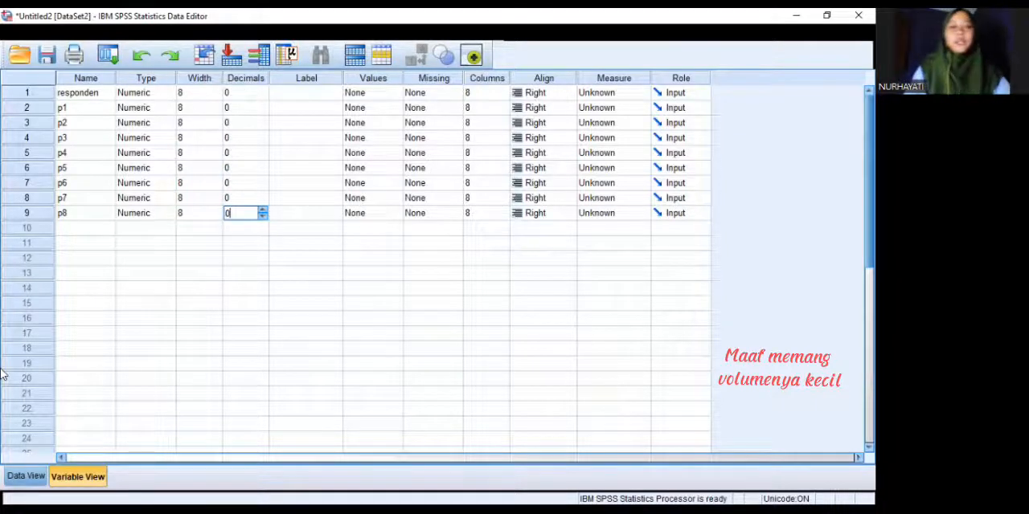
left_click(26, 476)
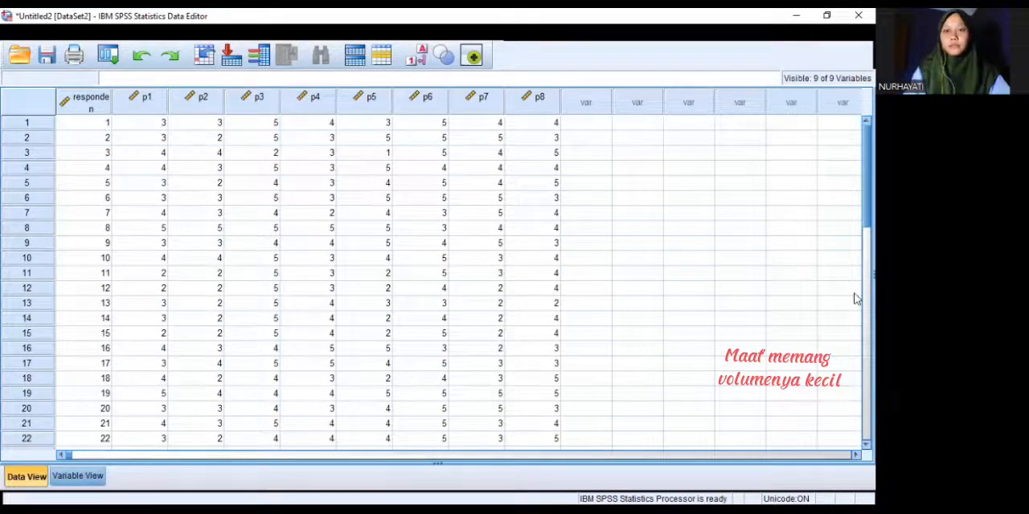
scroll(854, 226, "down", 8)
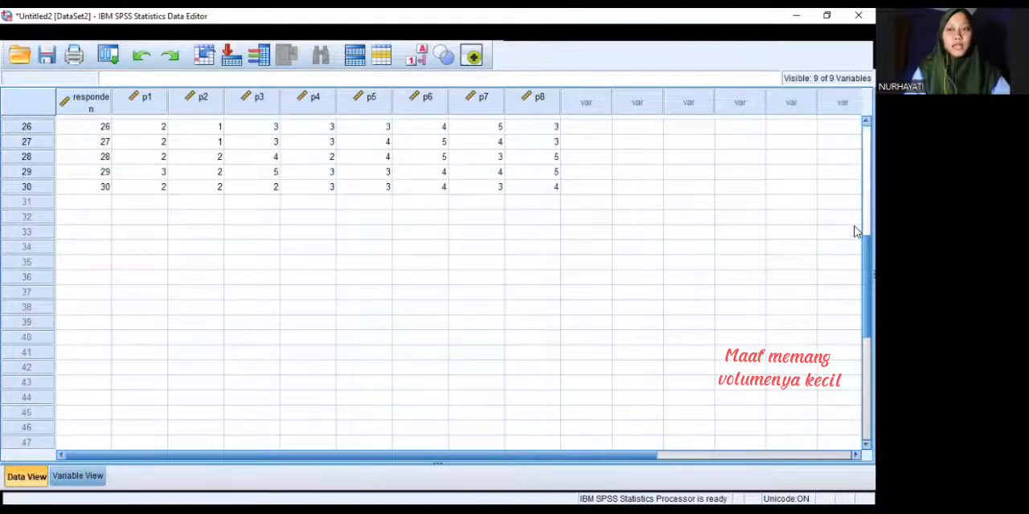
scroll(854, 226, "up", 8)
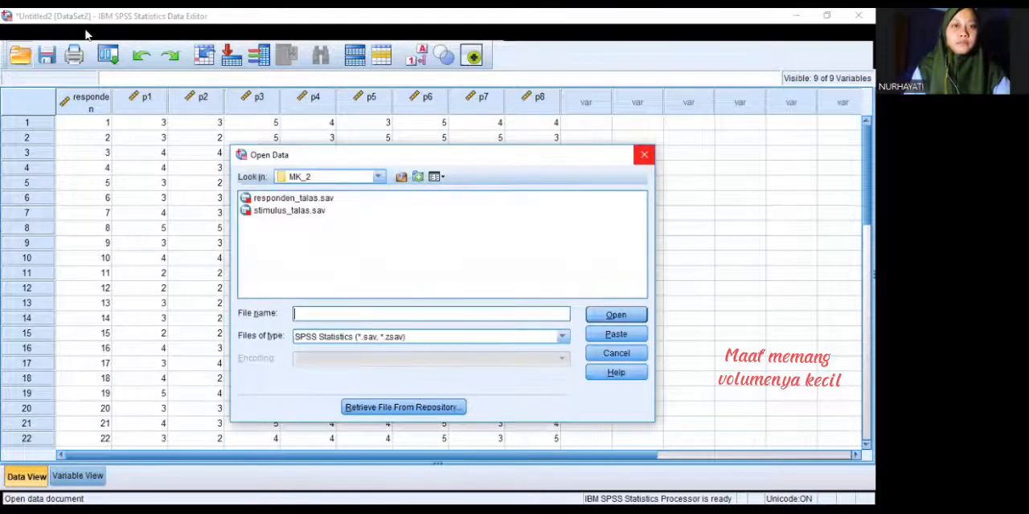
Save the dataset in the MK_2 folder as the SPSS Statistics file responden_talasku
key("Escape")
left_click(12, 34)
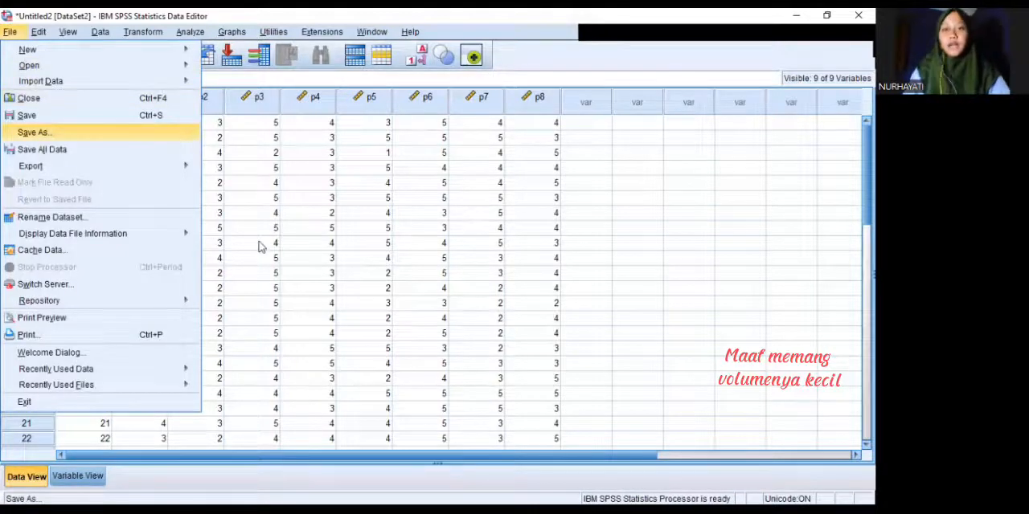
key("Return")
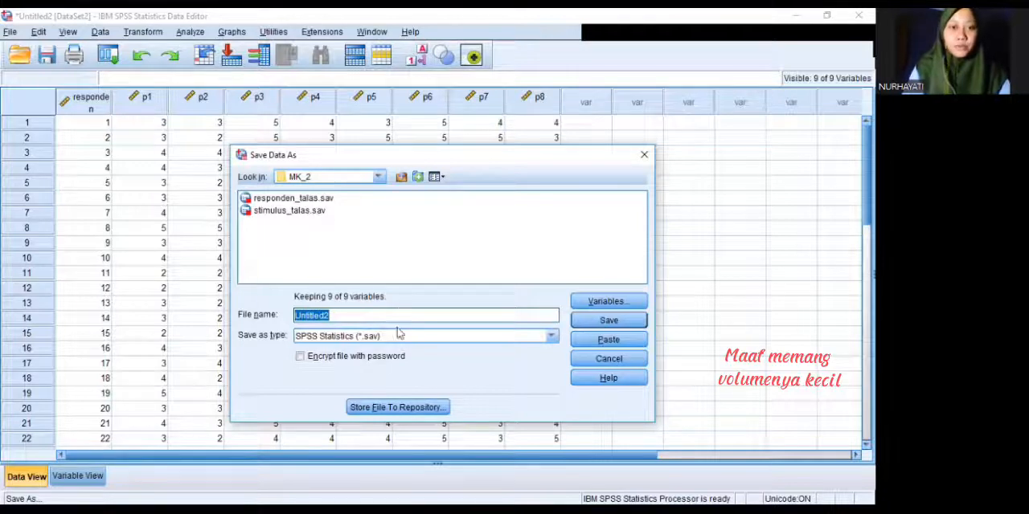
key("BackSpace")
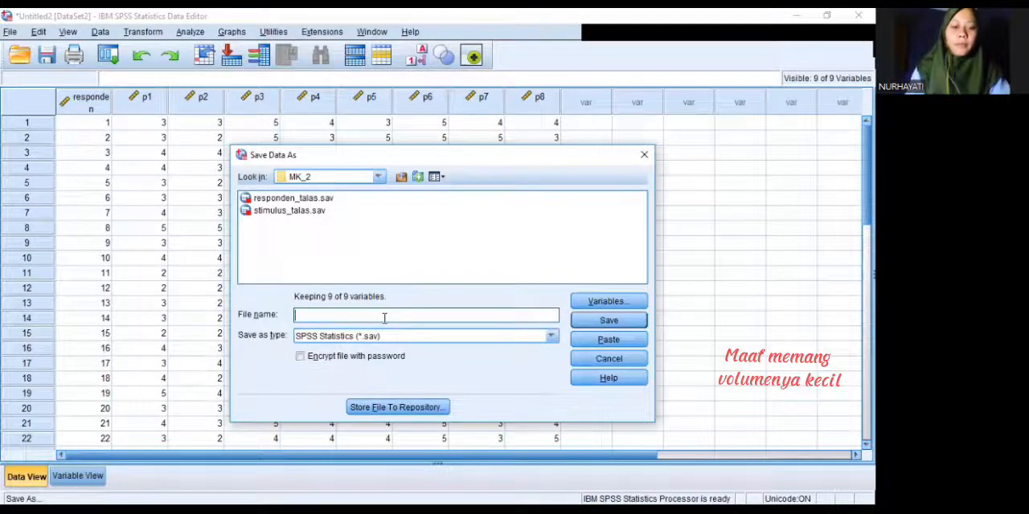
type("responden_")
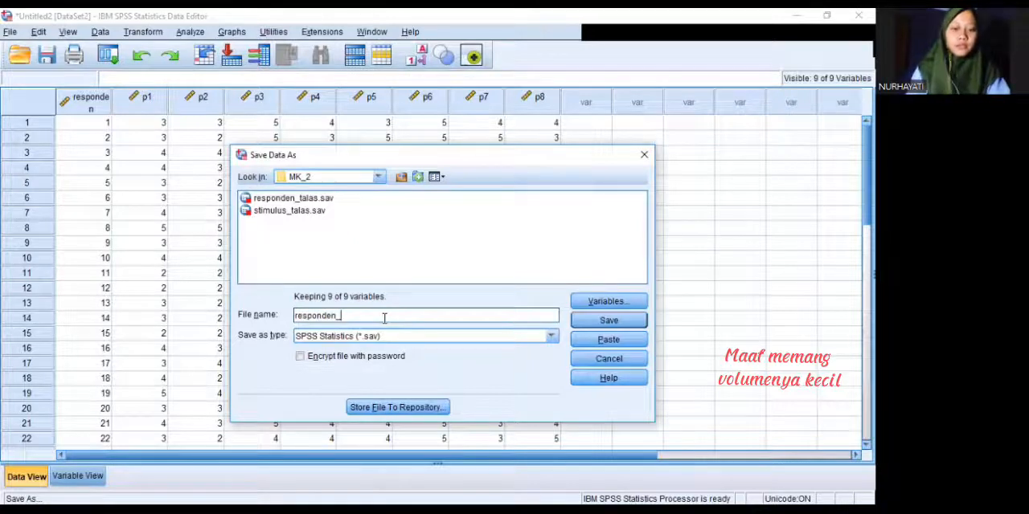
type("talas")
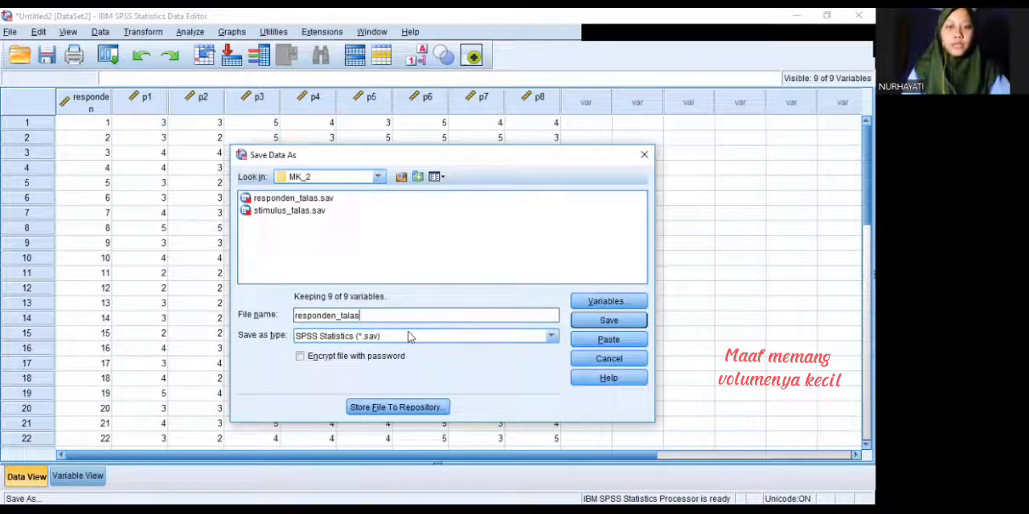
type("ku")
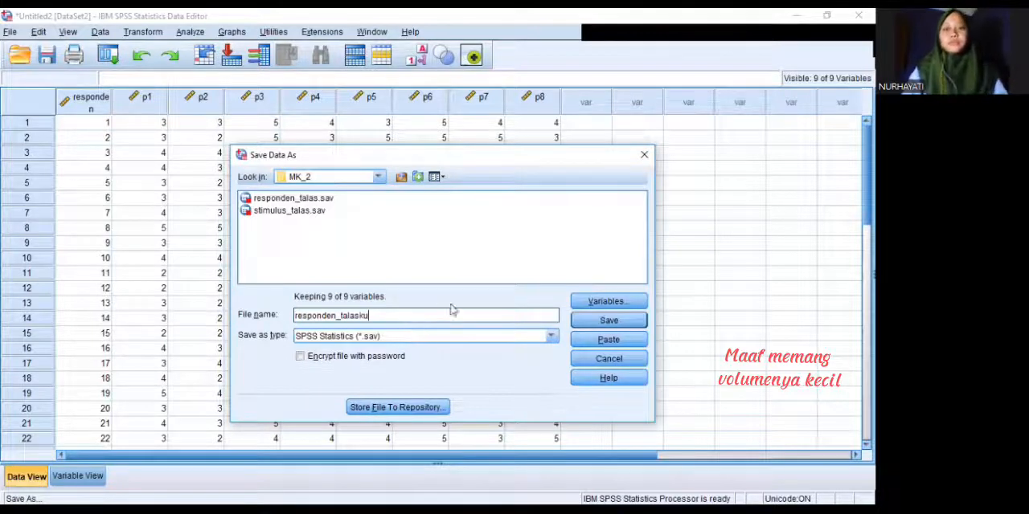
left_click(621, 319)
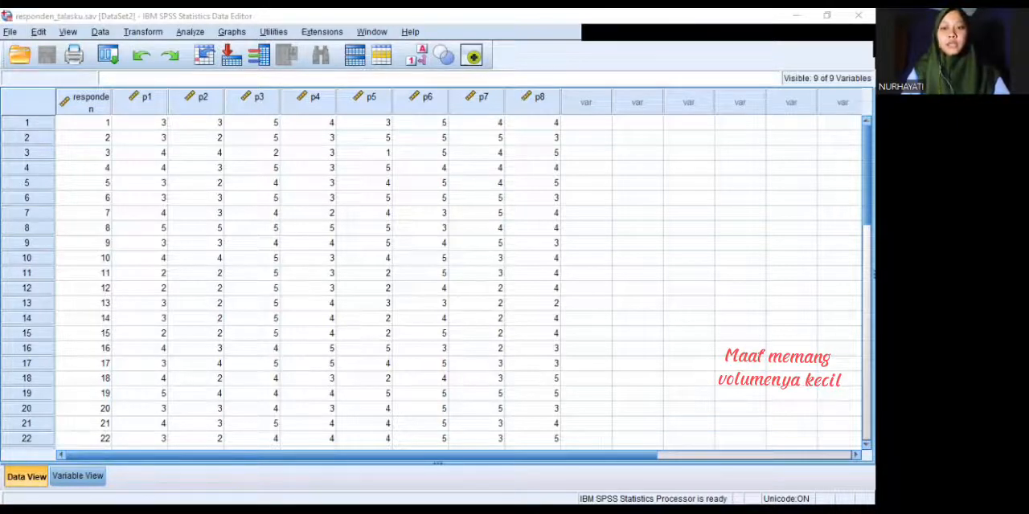
Switch to File Explorer and open the syntax file Bahan Syntax talas from the MK_2 folder
key("alt+Tab")
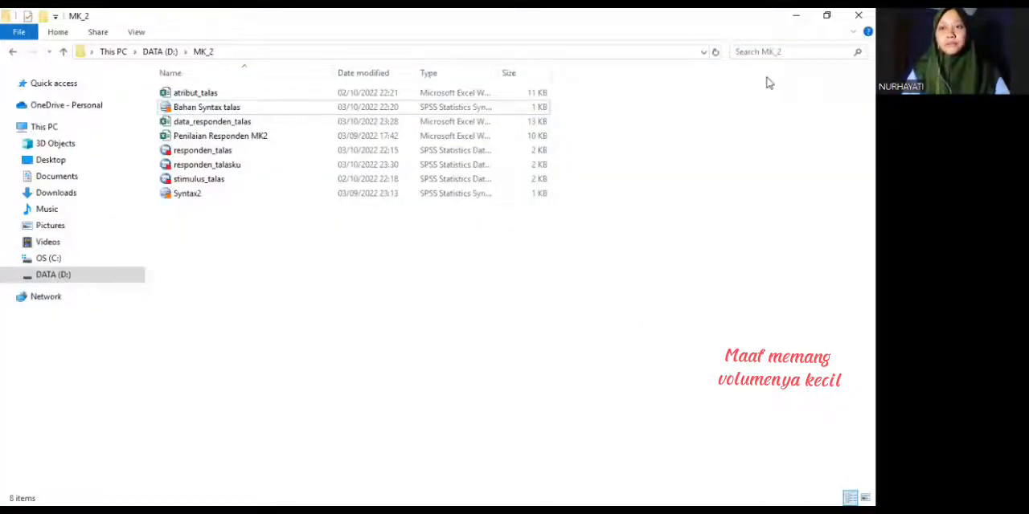
left_click(335, 114)
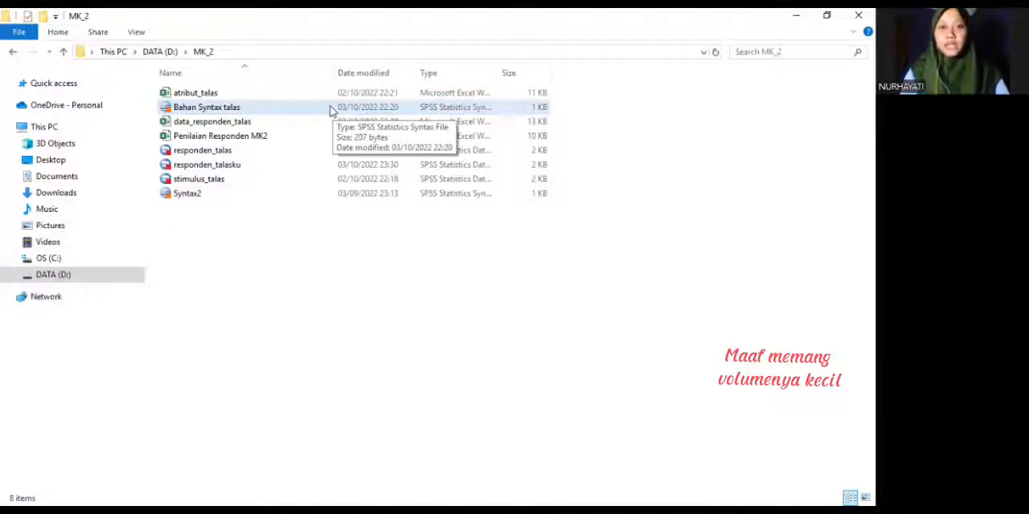
left_click(327, 108)
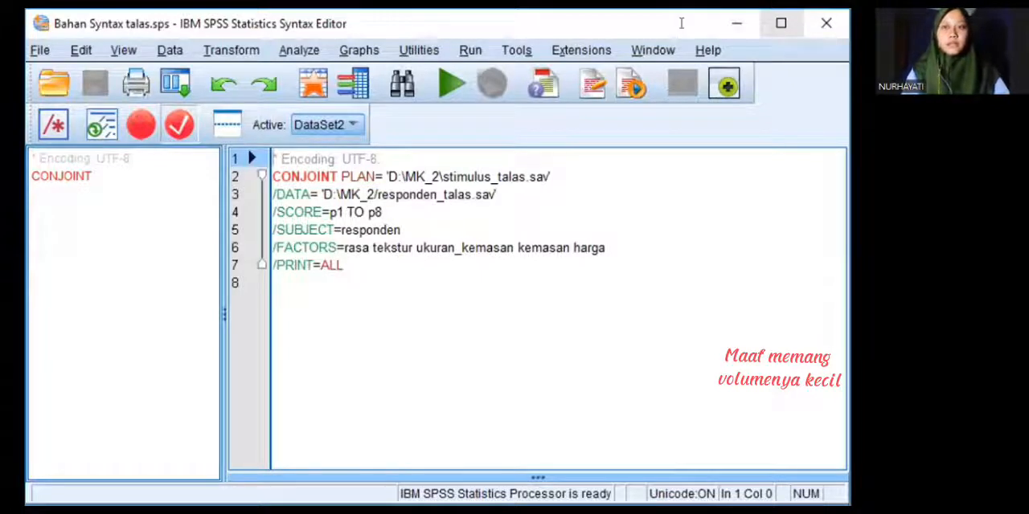
left_click(780, 23)
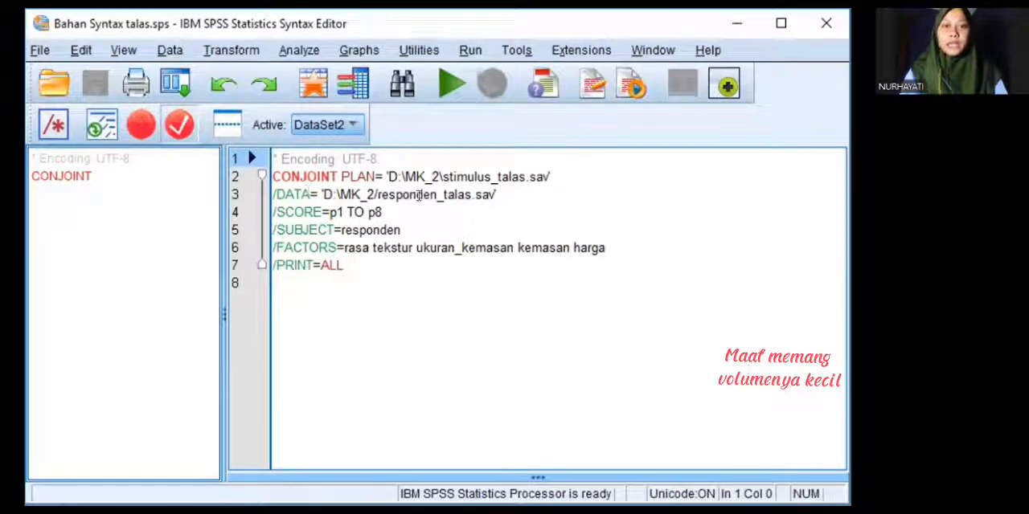
Change the DATA file name in the CONJOINT syntax to responden_talasku.sav and run the whole syntax
left_click(473, 194)
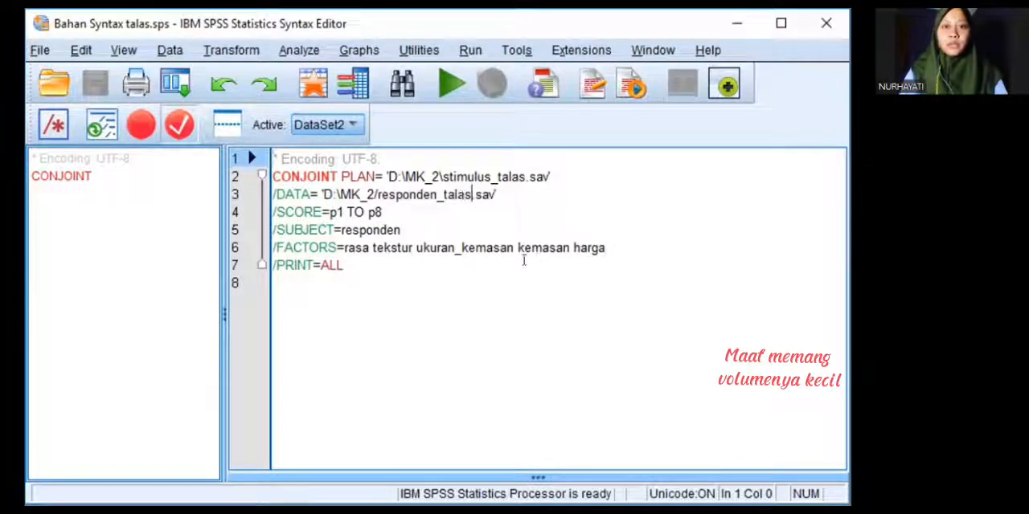
type("ku")
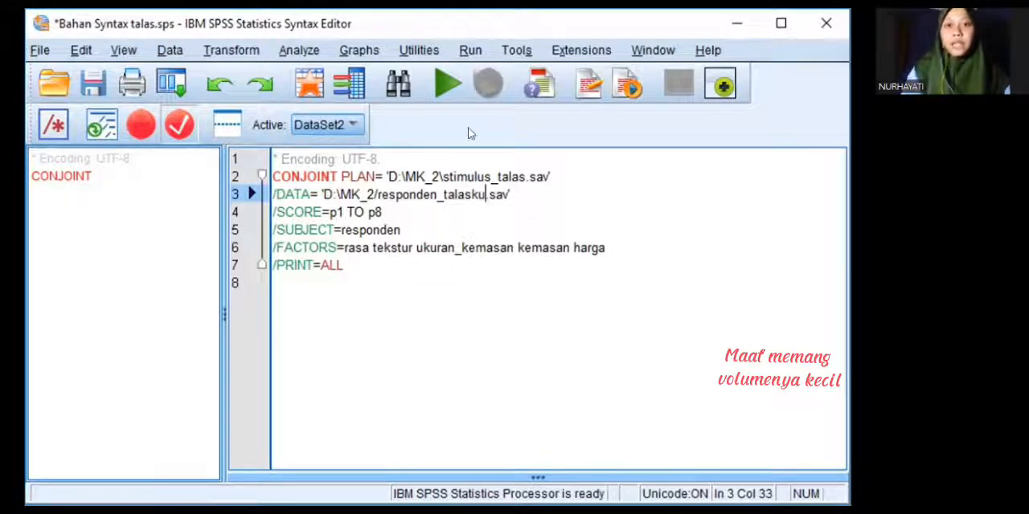
left_click(471, 48)
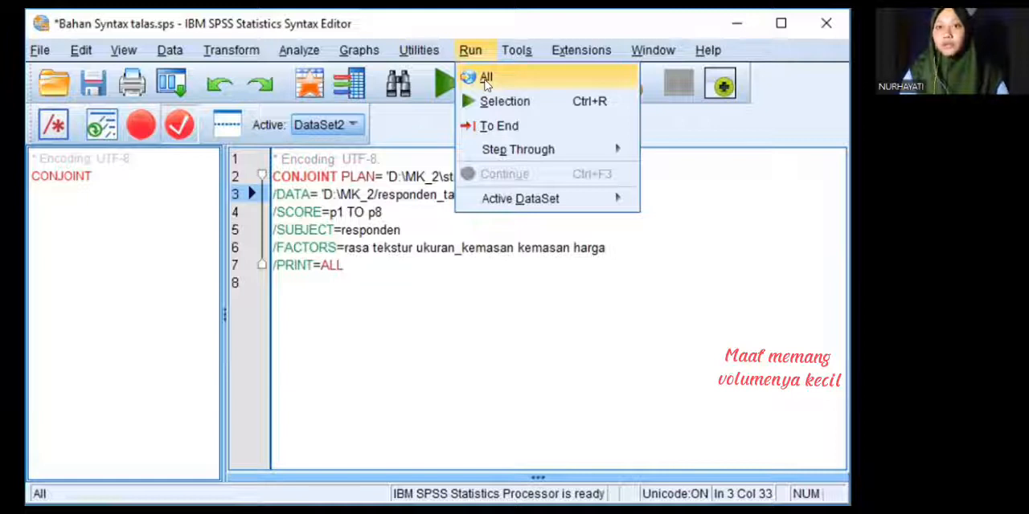
key("Return")
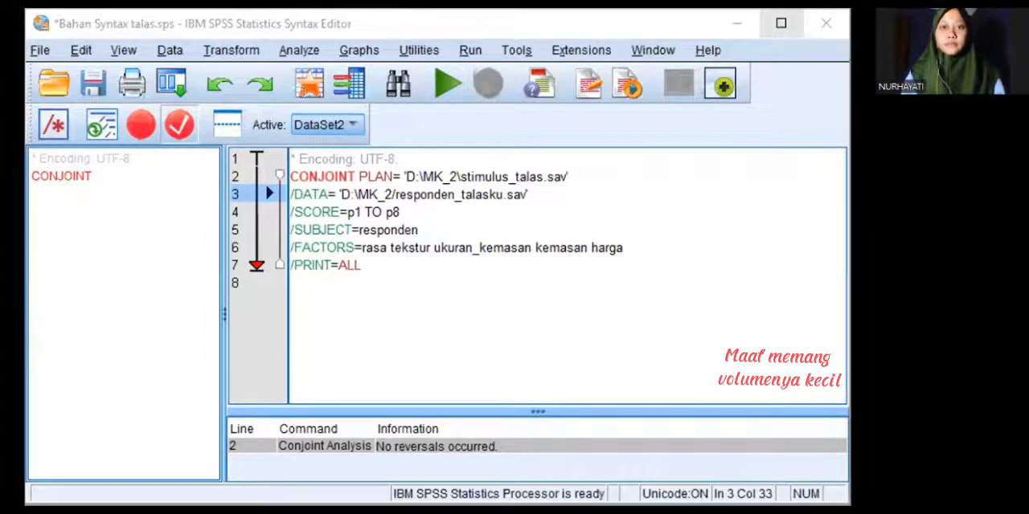
Run the whole CONJOINT syntax again and examine the output down to the Overall Statistics utilities
left_click(781, 23)
left_click(311, 33)
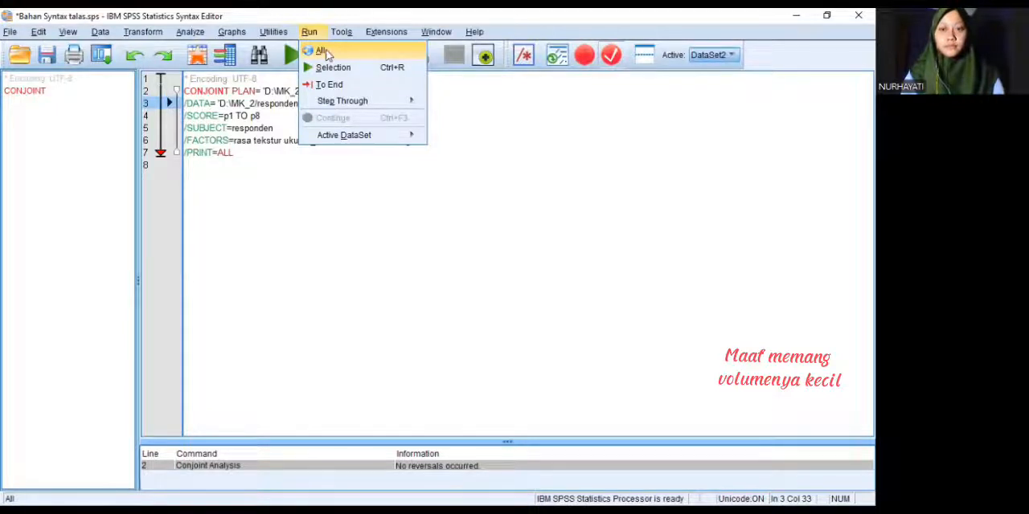
left_click(324, 51)
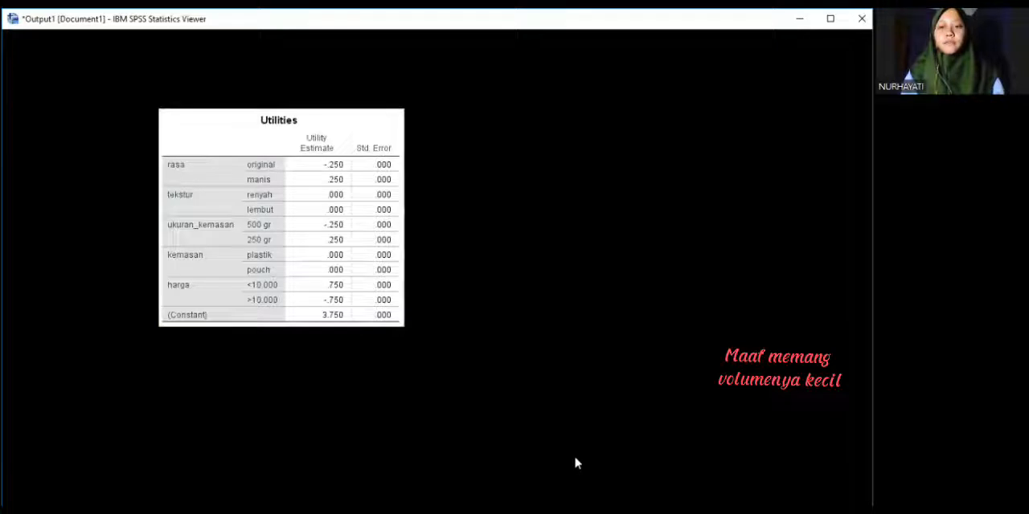
left_click(578, 463)
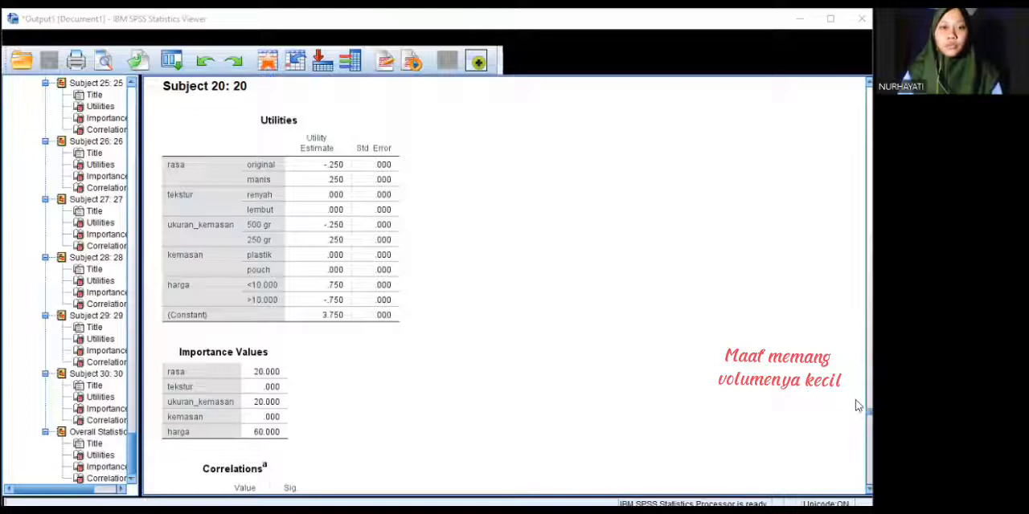
left_click_drag(857, 405, 860, 484)
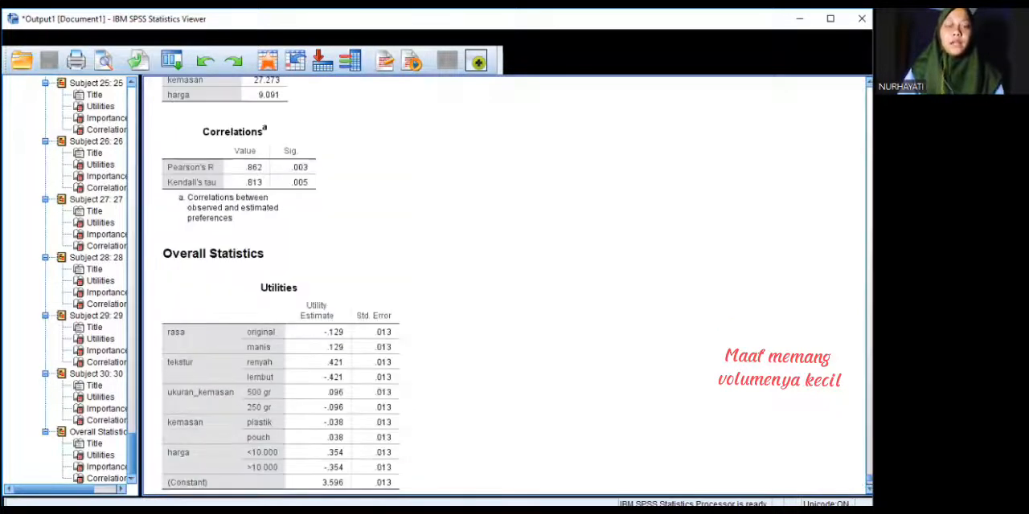